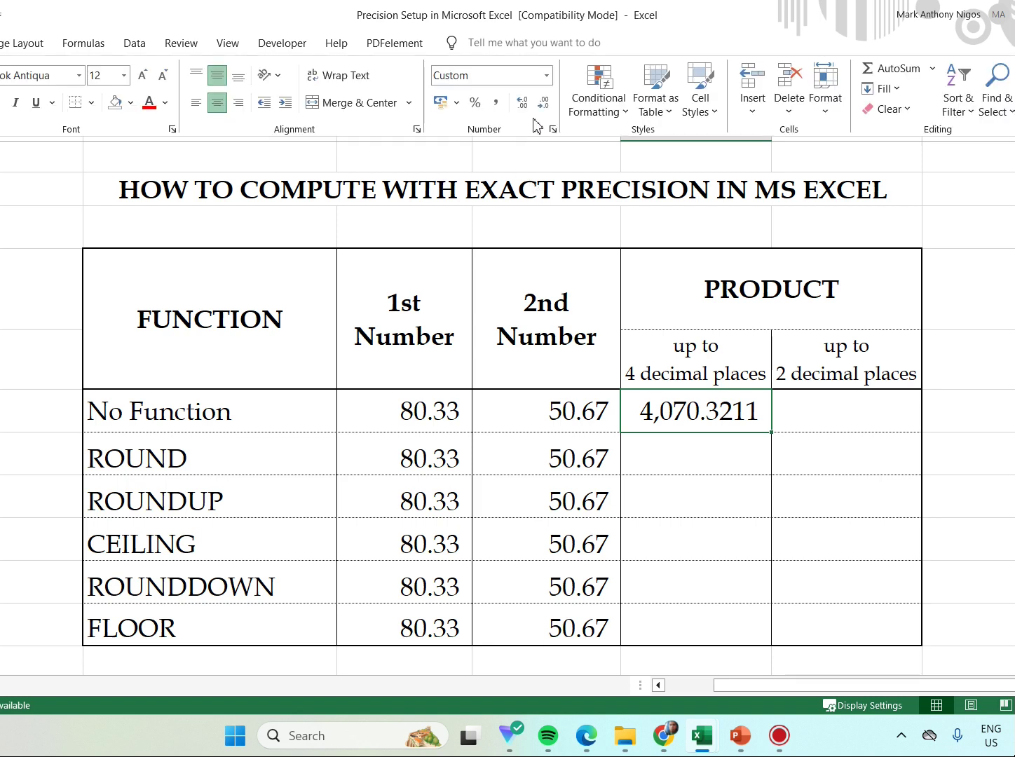
Show the No Function product in G9 with seven decimal places.
click(522, 104)
click(523, 103)
click(522, 104)
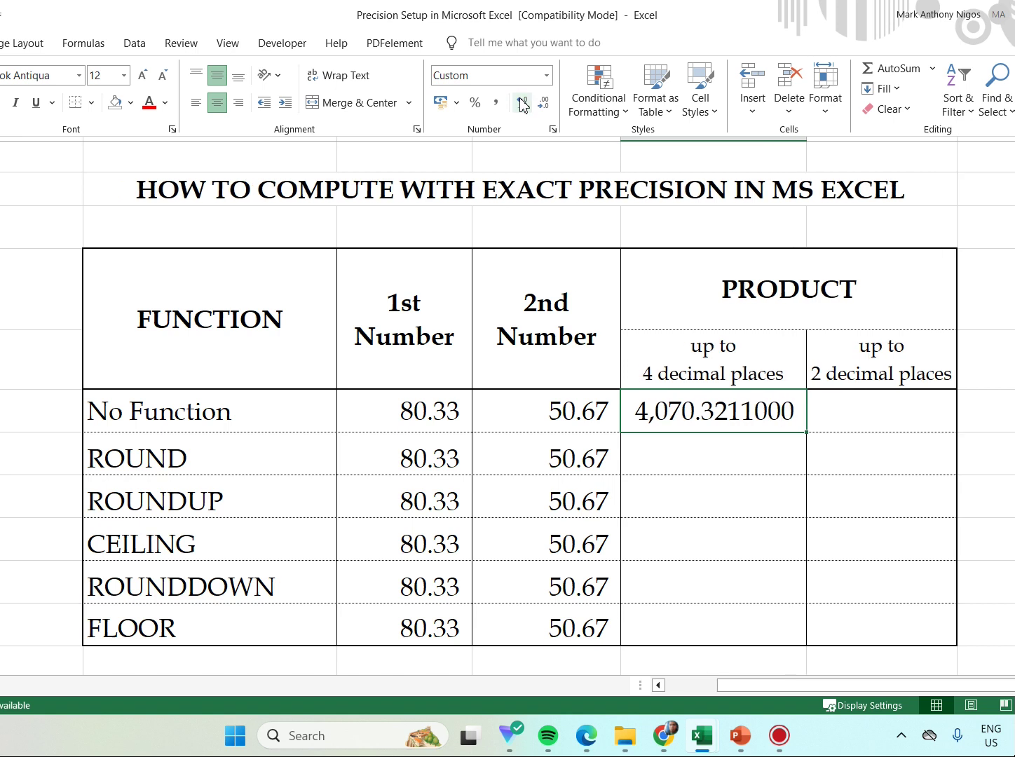
Reduce the G9 product to four decimal places and autofit column G to its contents.
click(544, 105)
click(543, 106)
click(543, 105)
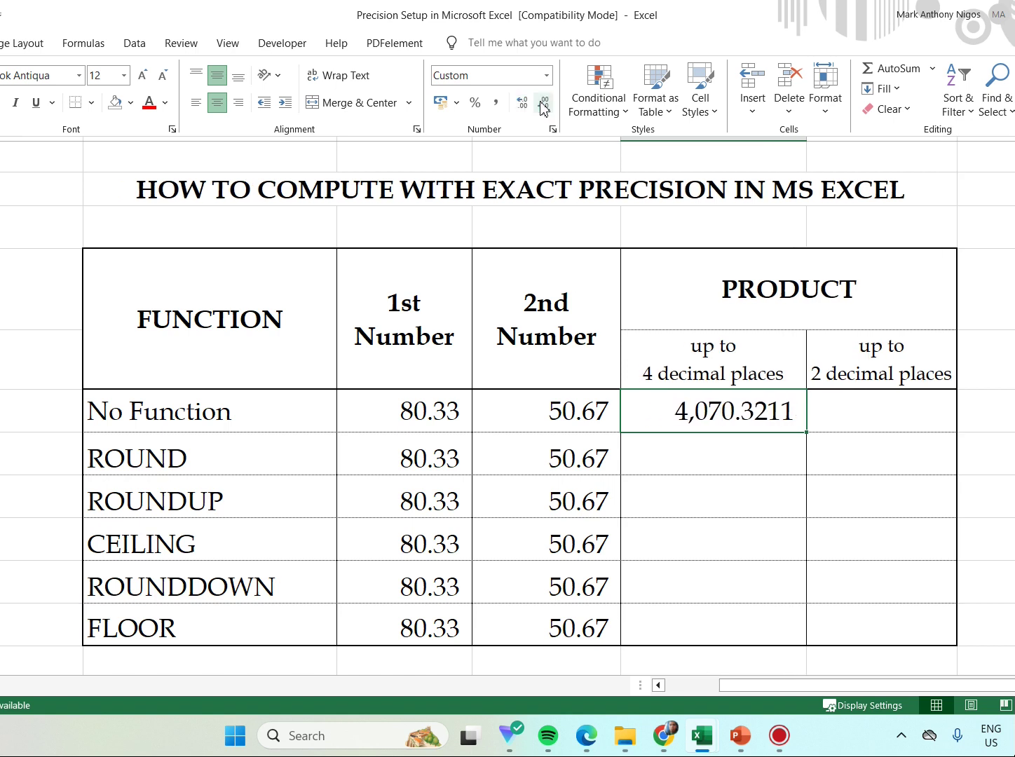
click(804, 152)
double_click(806, 128)
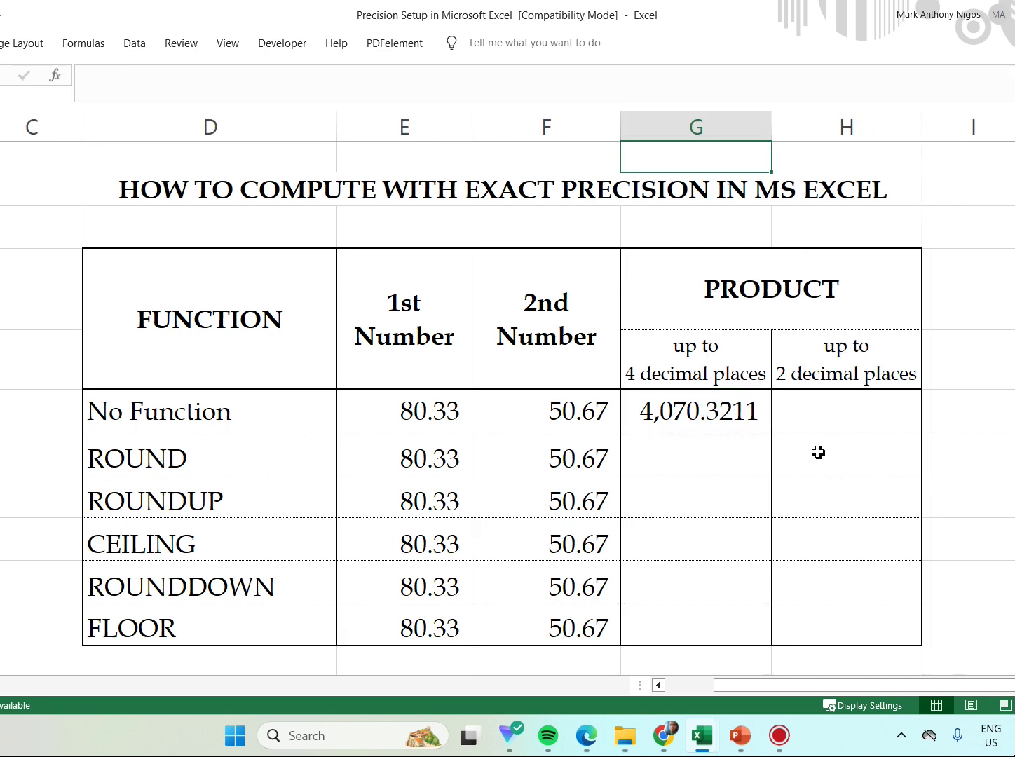
Enter the formula =E9*F9 in H9, the No Function row's two-decimal product cell.
click(815, 407)
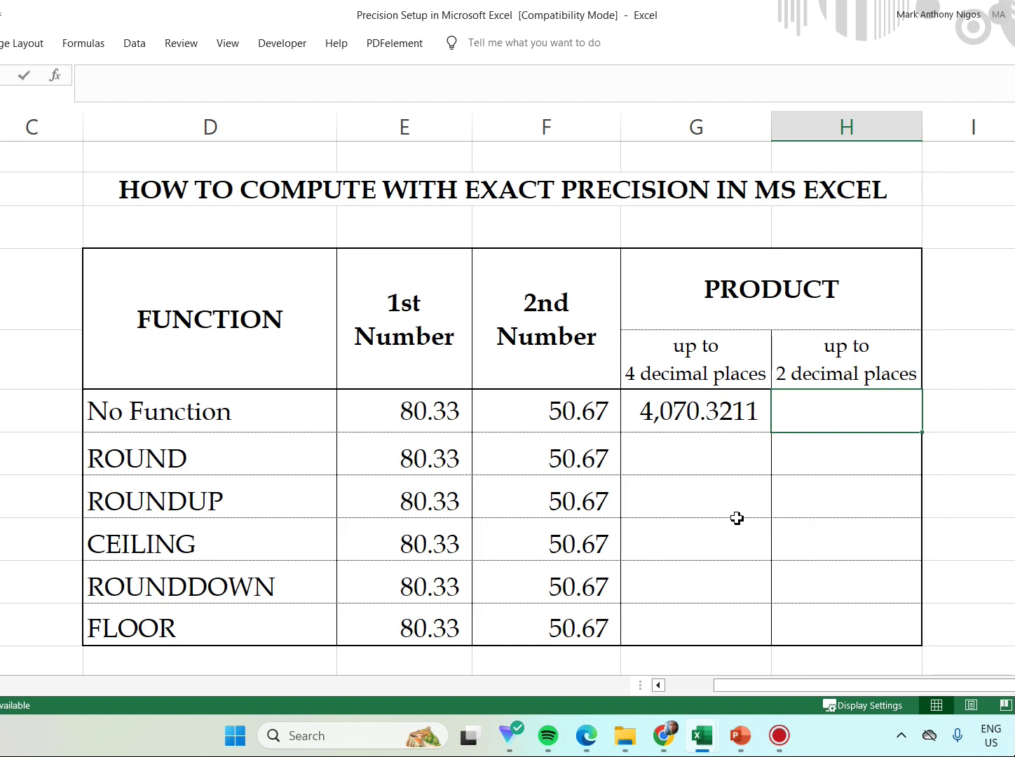
text(=)
key(Left)
key(Left)
key(Left)
key(Left)
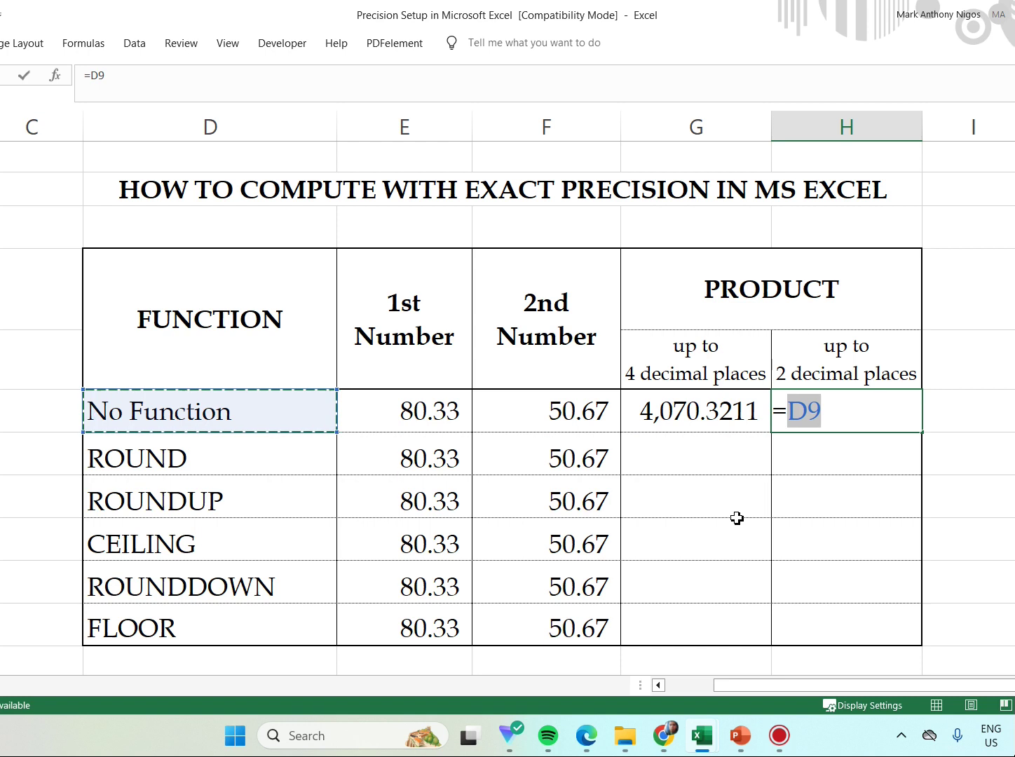
key(Right)
text(*)
key(Left)
key(Left)
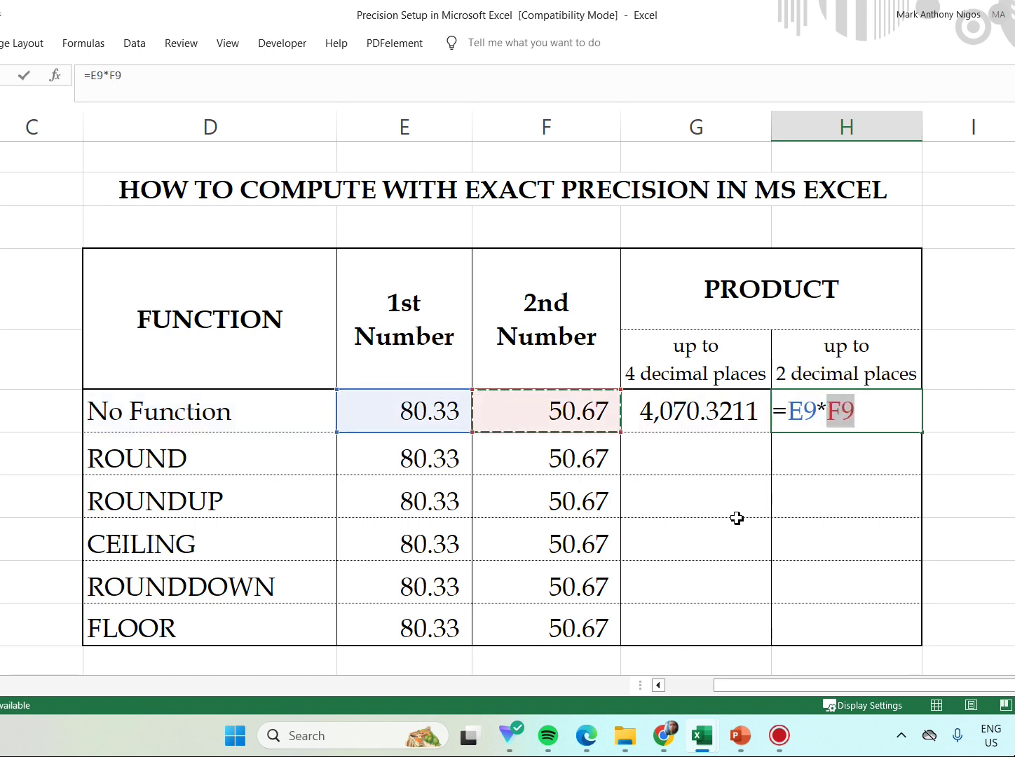
key(Return)
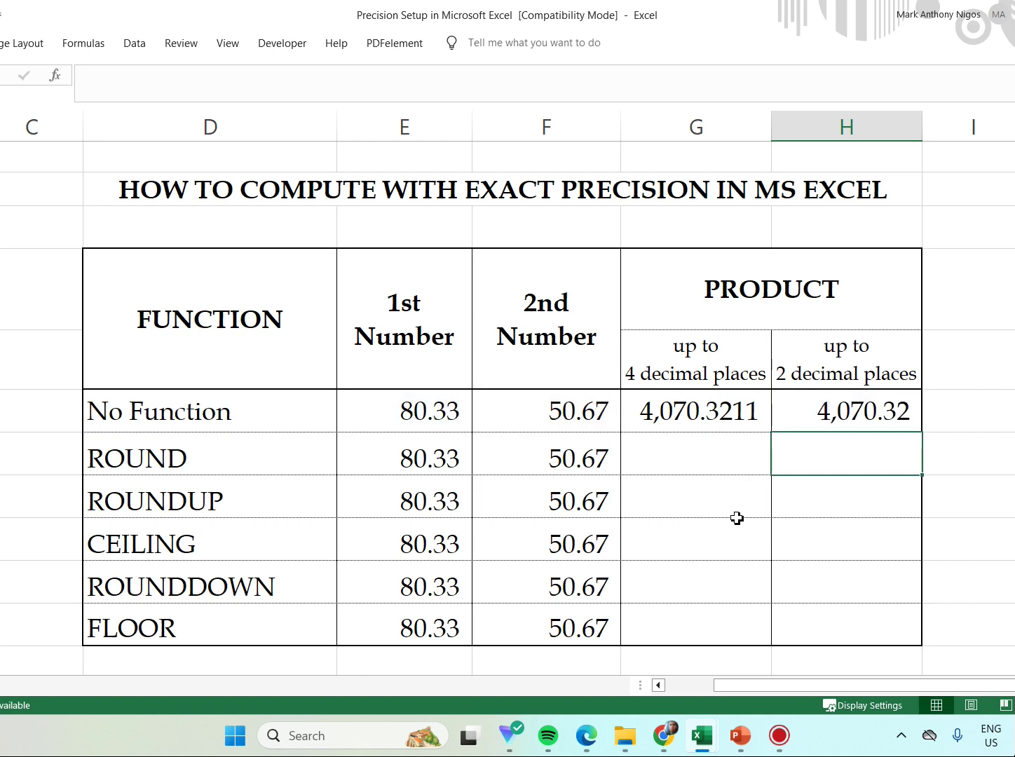
click(834, 407)
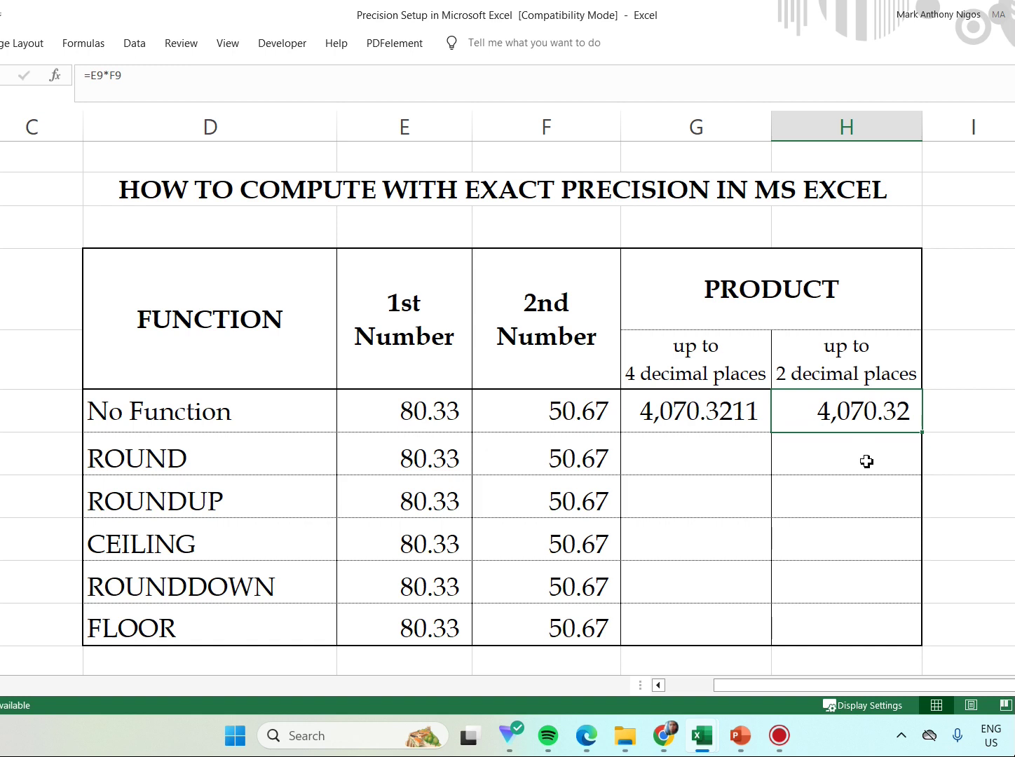
Display the 1st and 2nd Number values in E9:F14 with three decimal places.
drag(404, 418, 529, 641)
click(1, 43)
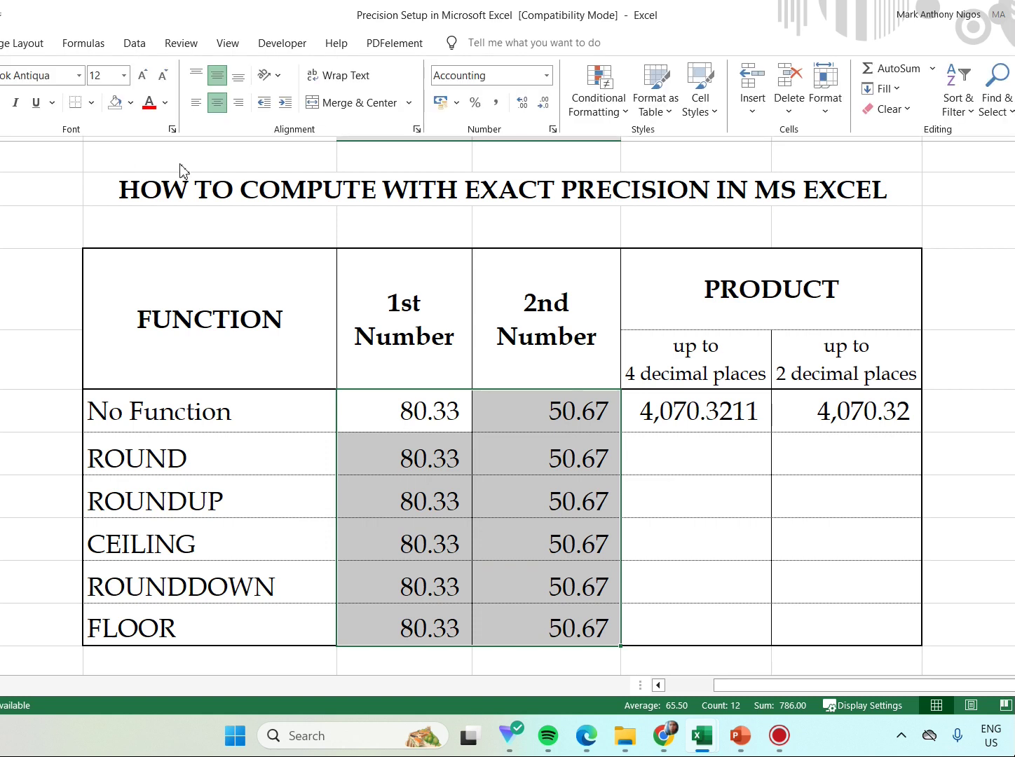
click(522, 103)
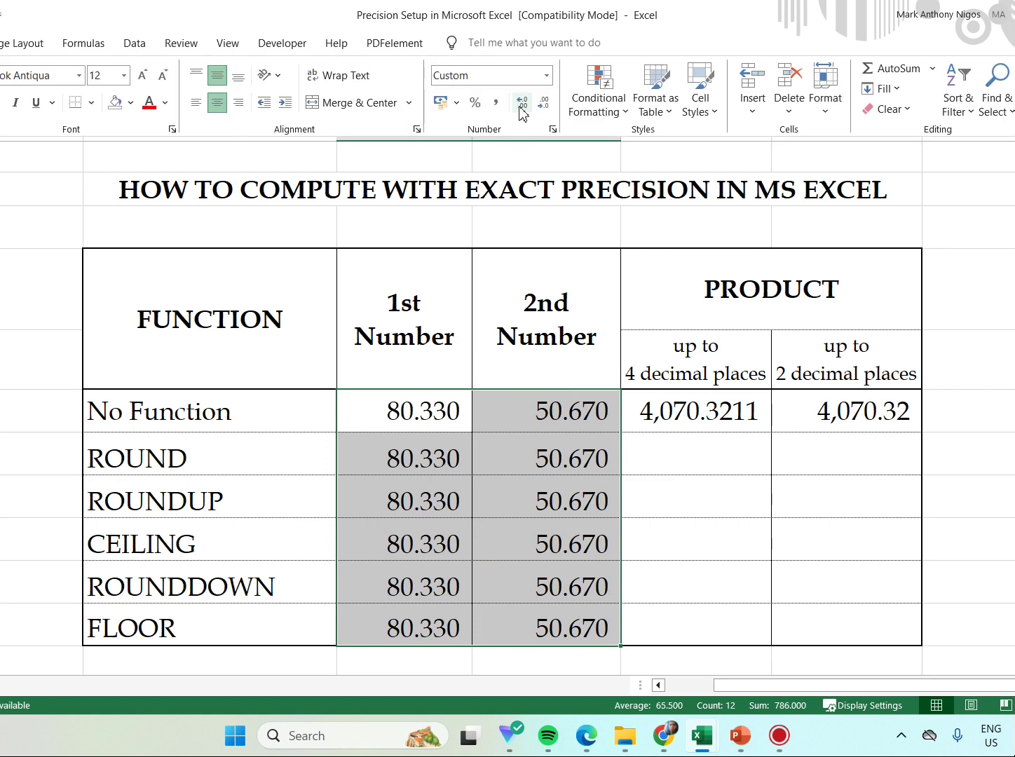
Set the No Function row's 1st Number to 80.333 and check its effect on the products.
click(417, 414)
double_click(448, 414)
text(3)
key(Return)
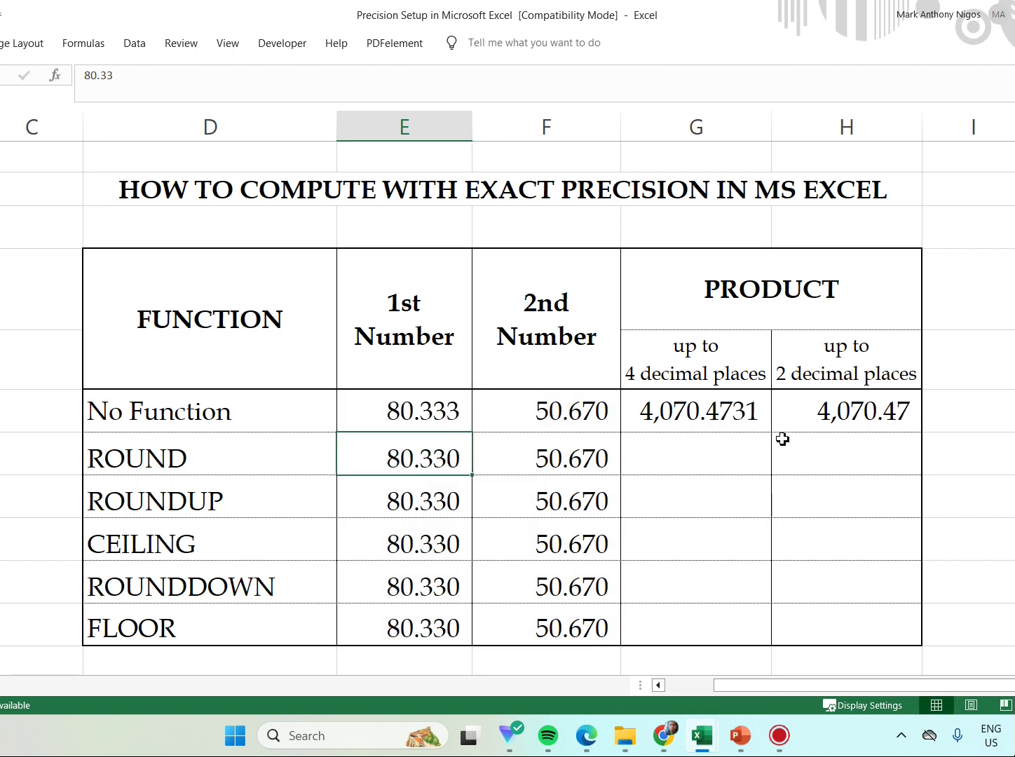
click(550, 416)
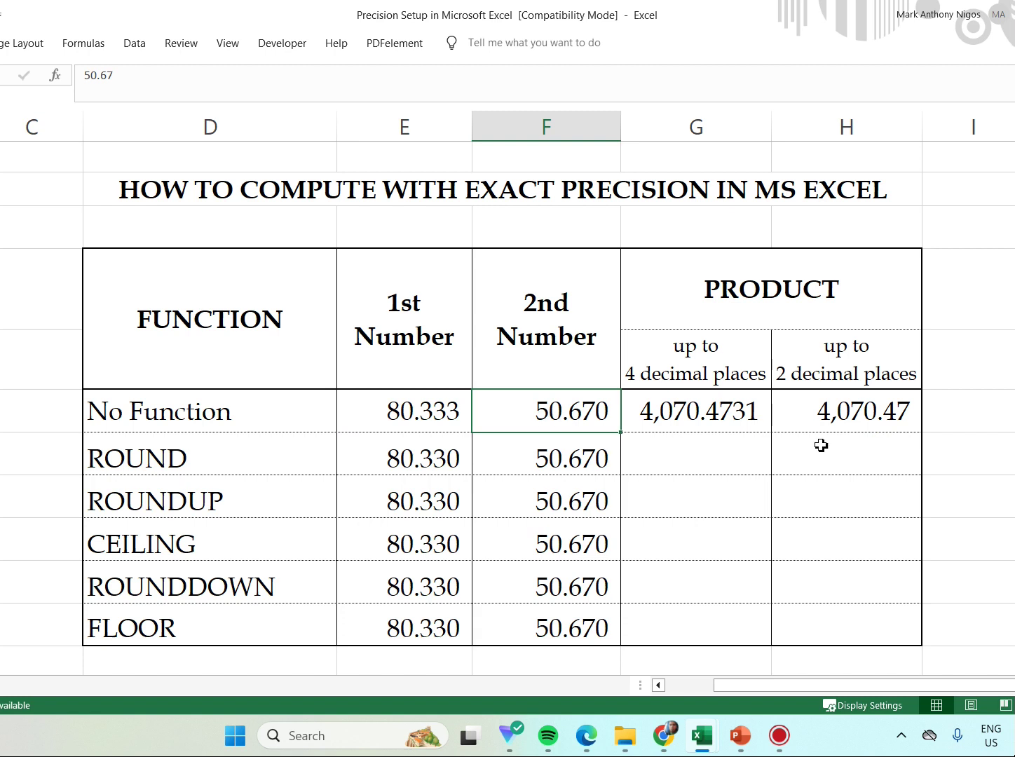
click(862, 419)
Undo the edit of the 1st Number in E9 and the added decimal place in both number columns.
click(436, 420)
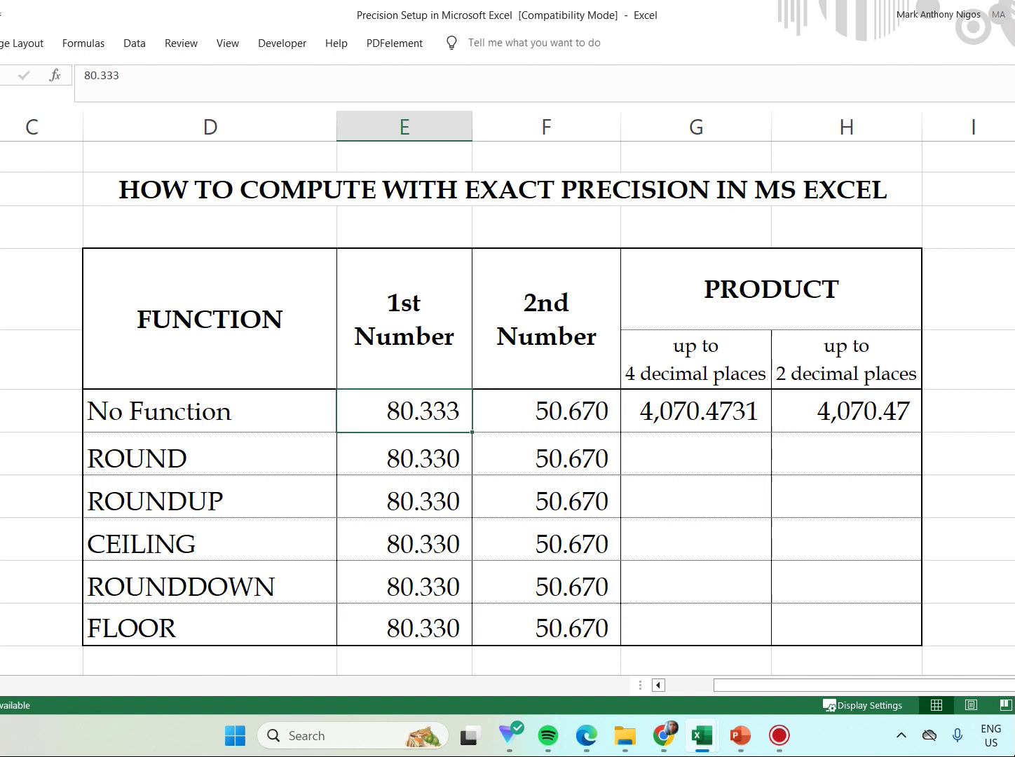
key(ctrl+z)
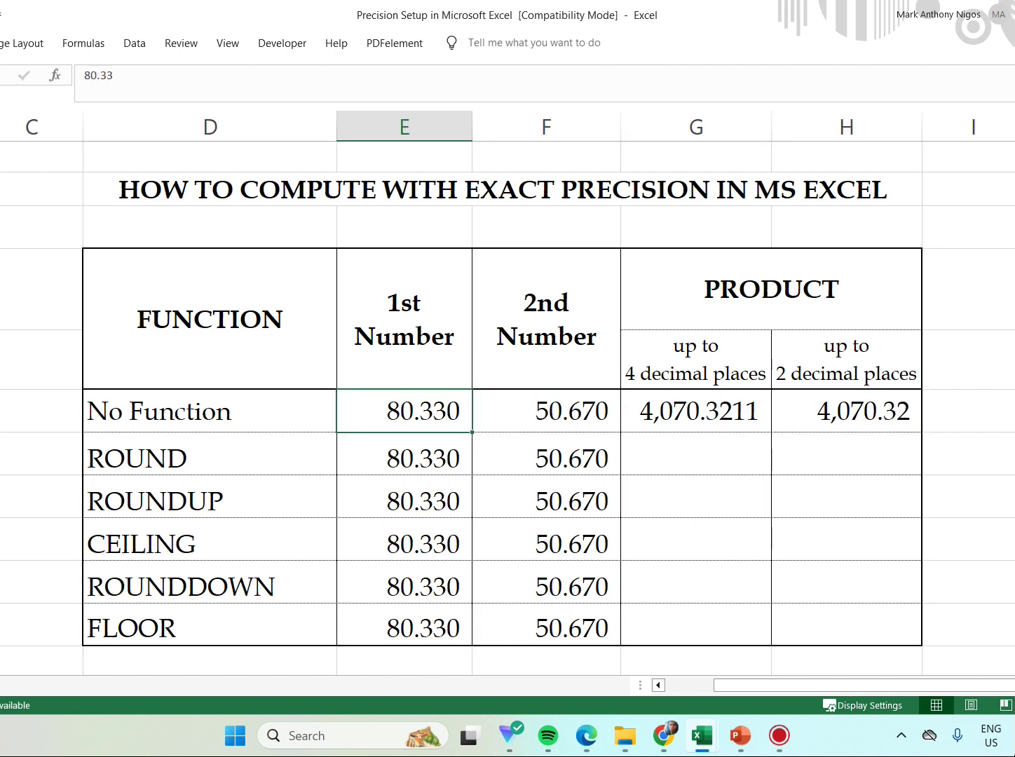
key(ctrl+z)
Make the four-decimal products of the ROUND and ROUNDUP rows, G10 and G11, each reference the cell directly above.
click(697, 459)
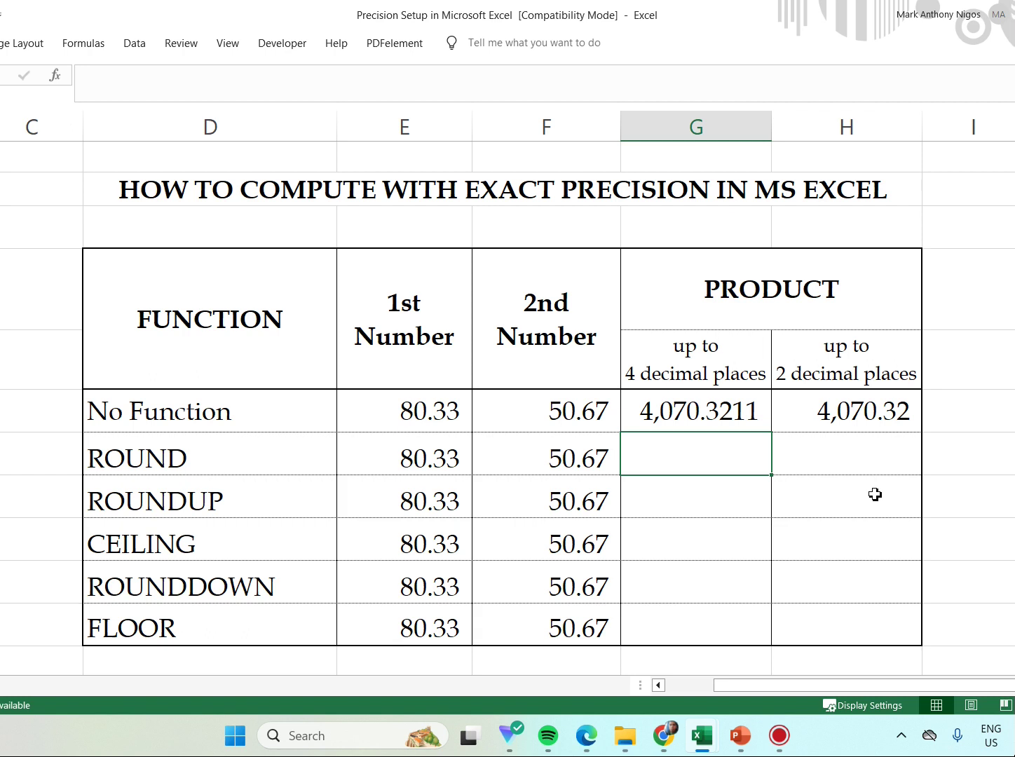
text(=)
key(Up)
key(Return)
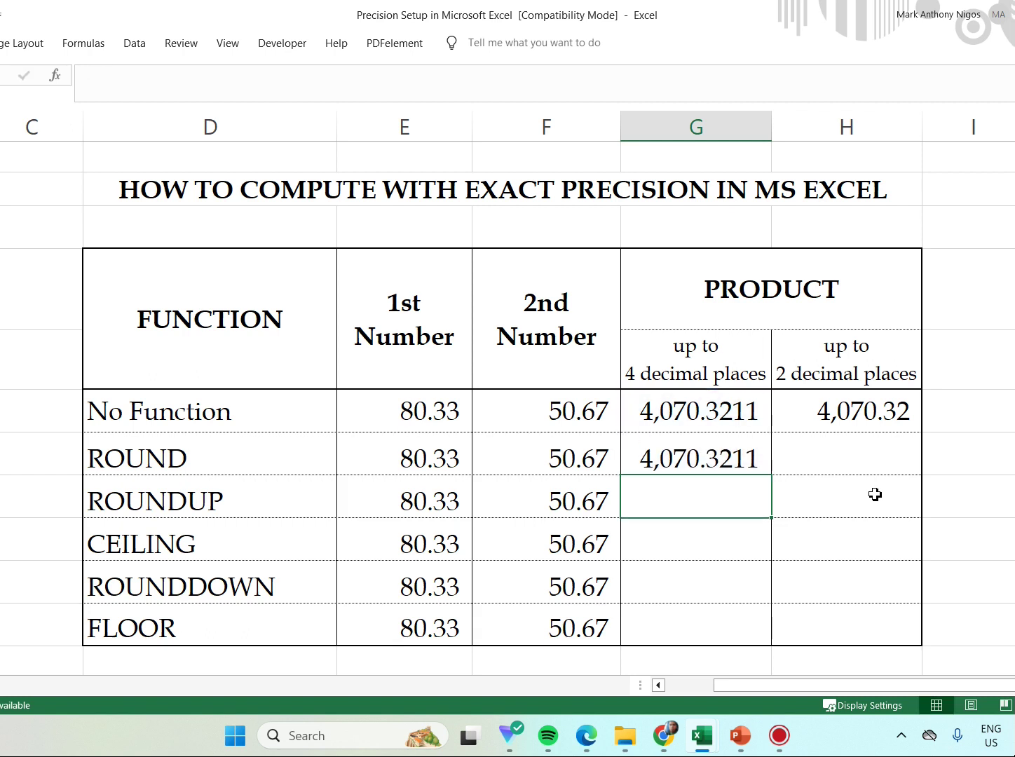
text(=)
key(Up)
key(Return)
Make the four-decimal products of the CEILING, ROUNDDOWN and FLOOR rows, G12 to G14, each reference the cell directly above.
text(=)
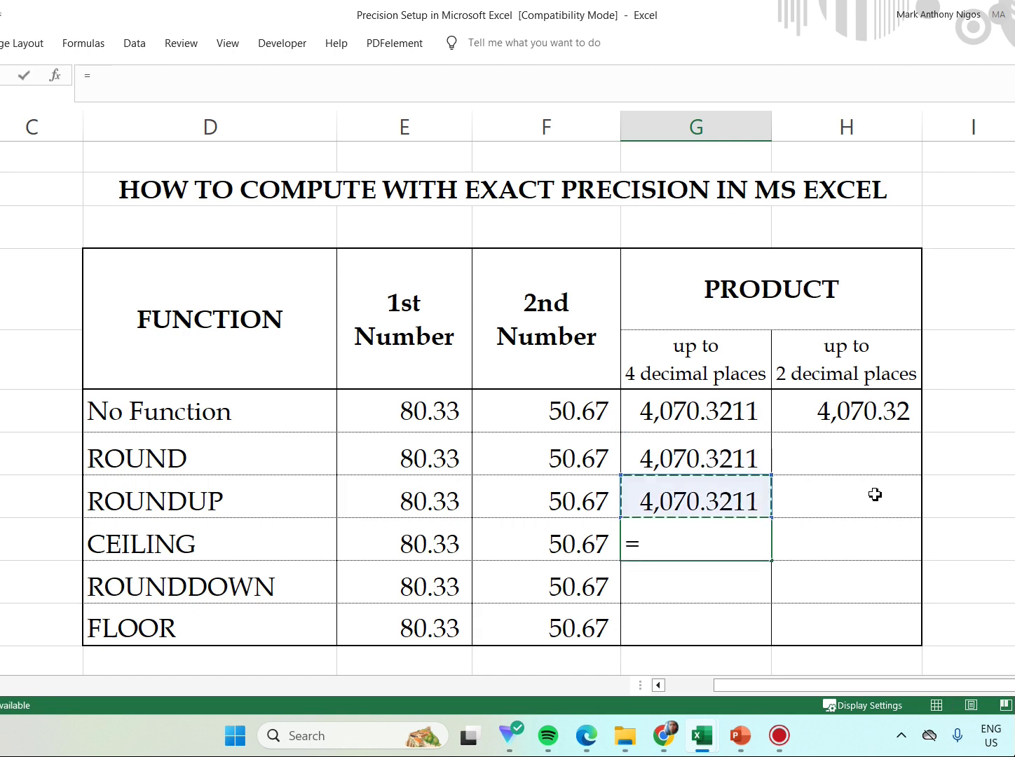
key(Up)
key(Return)
text(=)
key(Up)
key(Return)
text(=)
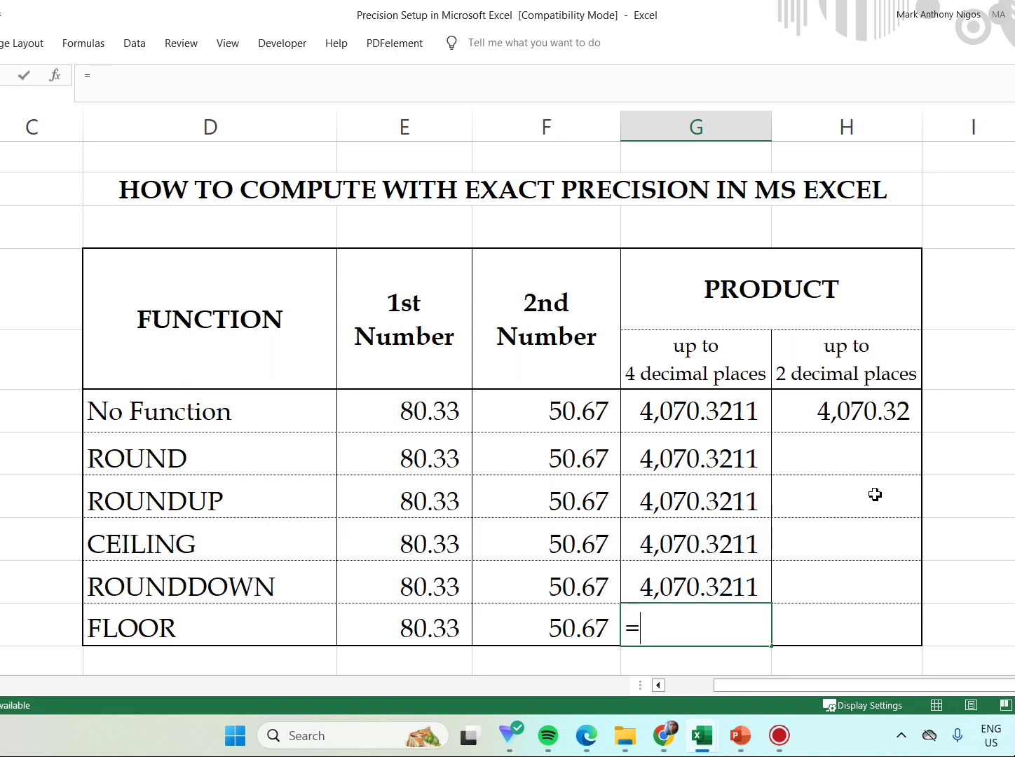
key(Up)
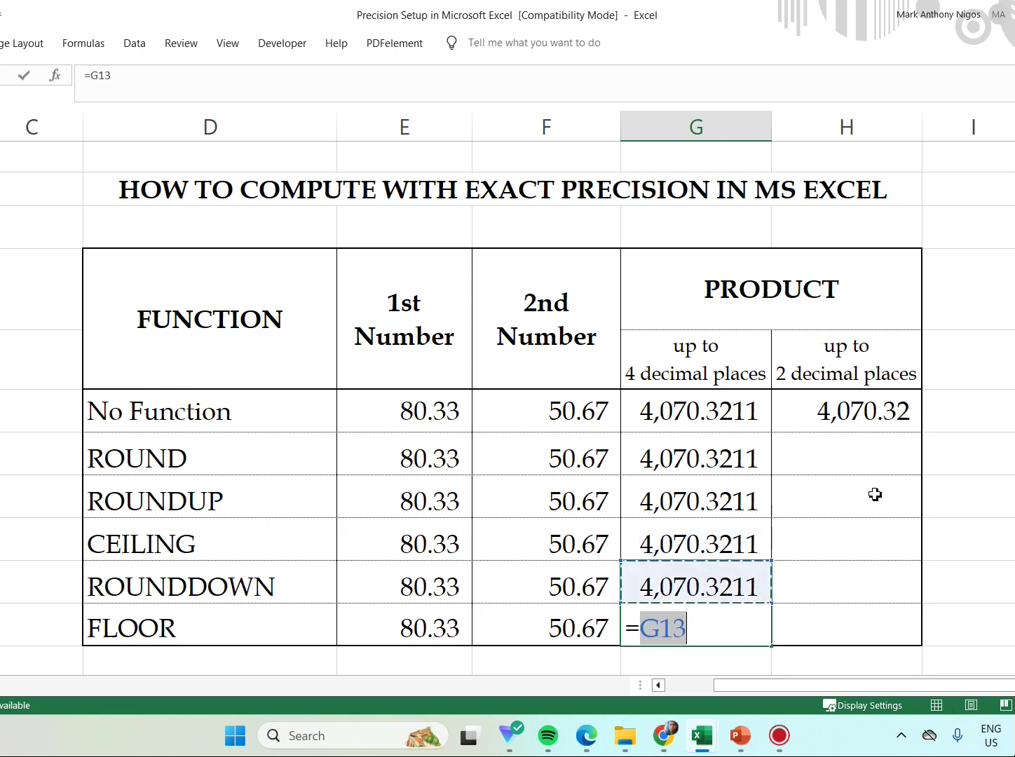
key(Return)
Enter the formula =ROUND(G10,2) in H10, the ROUND row's two-decimal product cell.
key(Up)
key(Up)
key(Up)
key(Up)
key(Up)
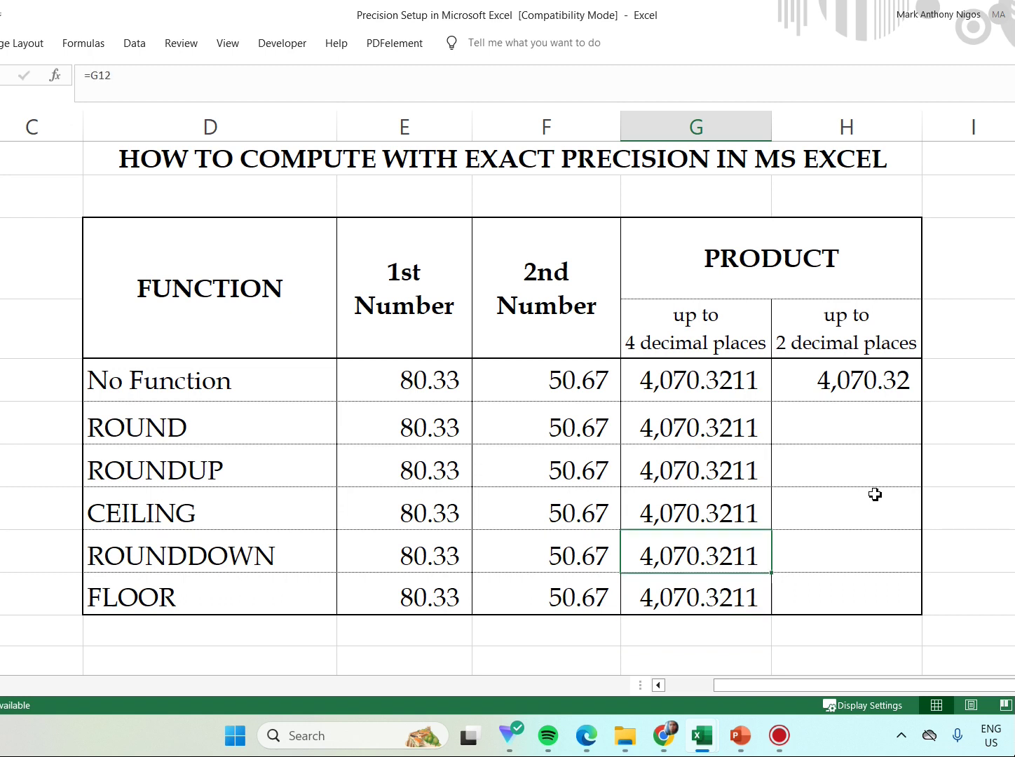
key(Right)
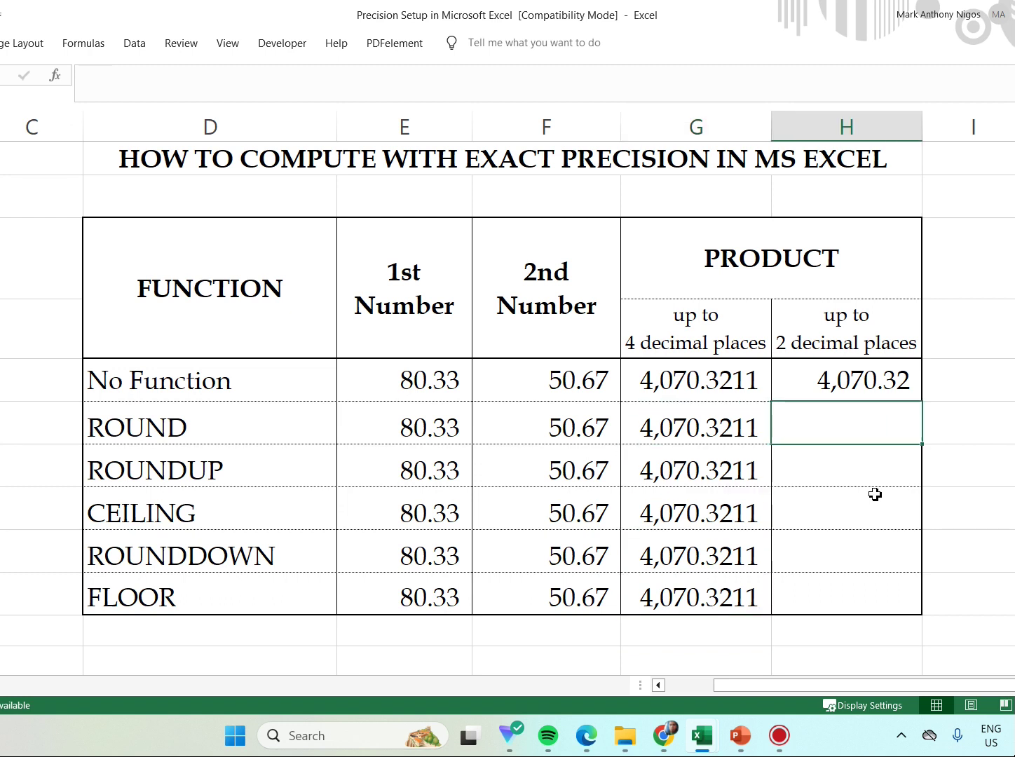
text(=)
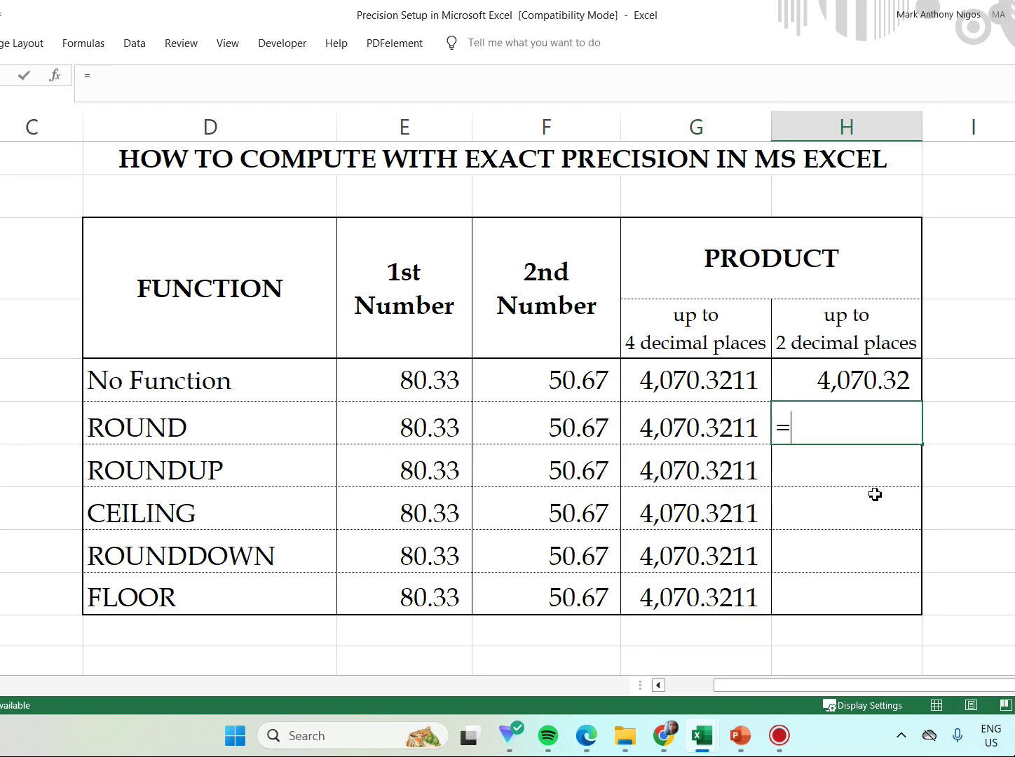
text(rou)
key(BackSpace)
key(BackSpace)
key(BackSpace)
text(R)
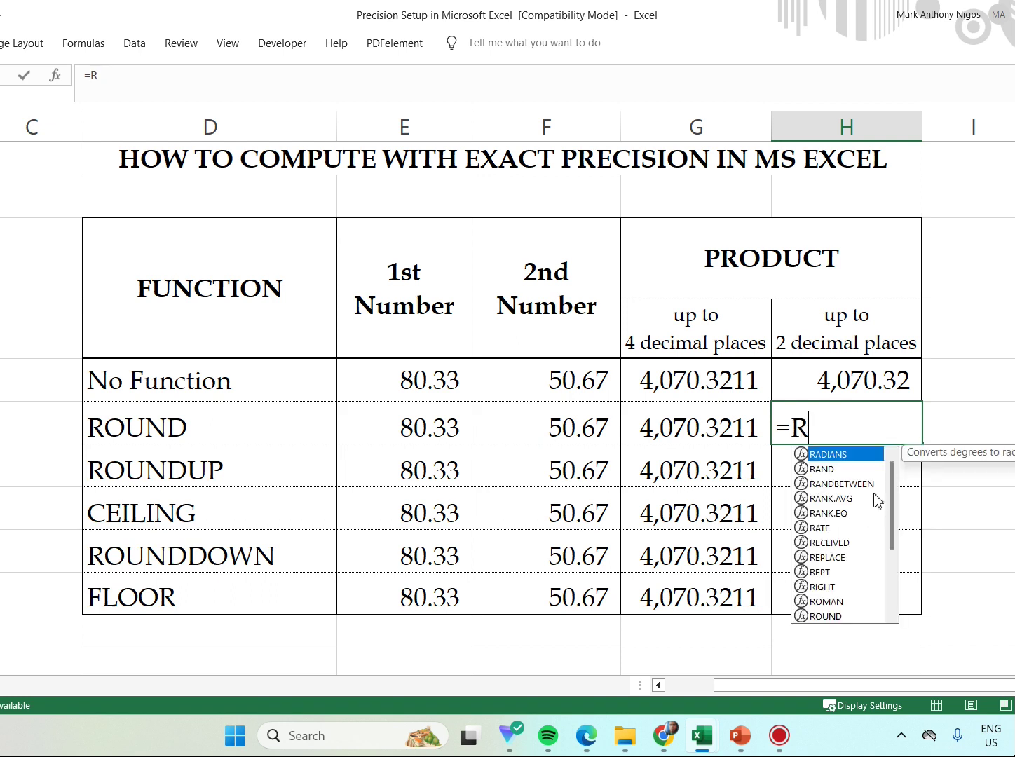
text(OUND()
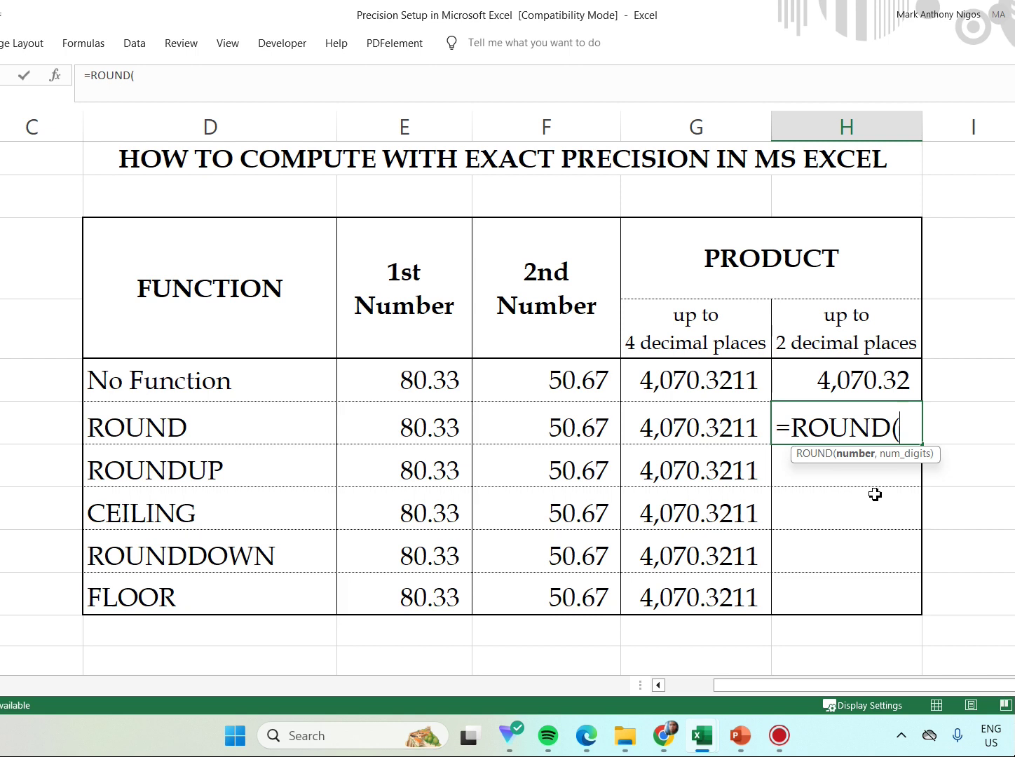
click(714, 442)
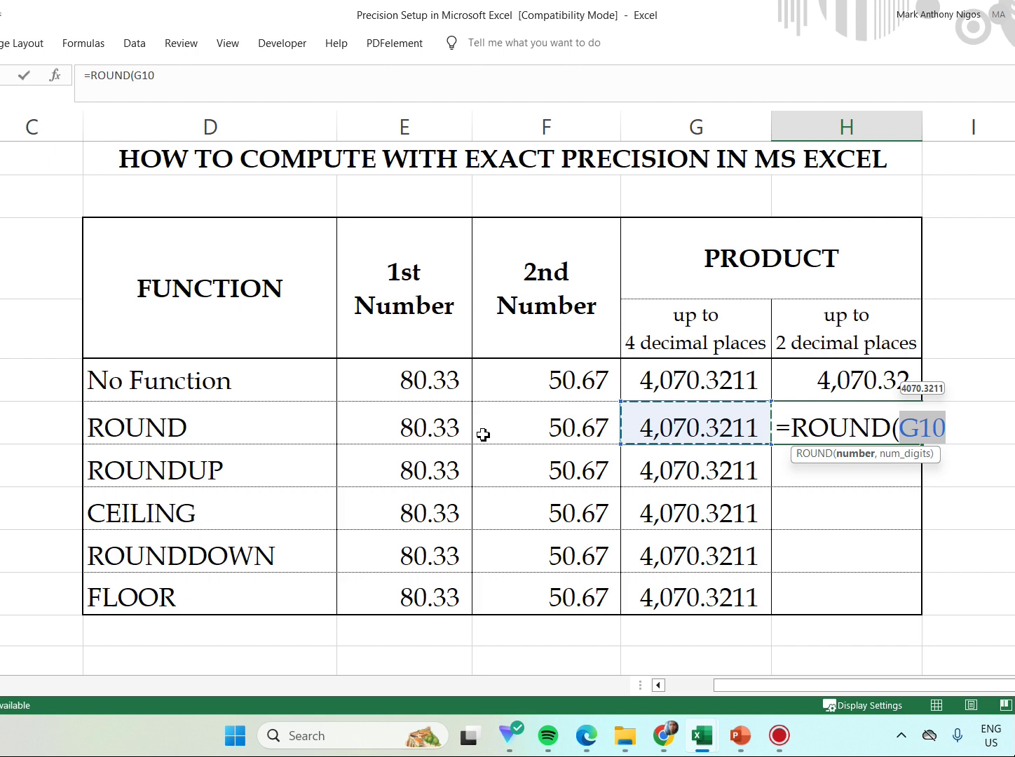
click(959, 430)
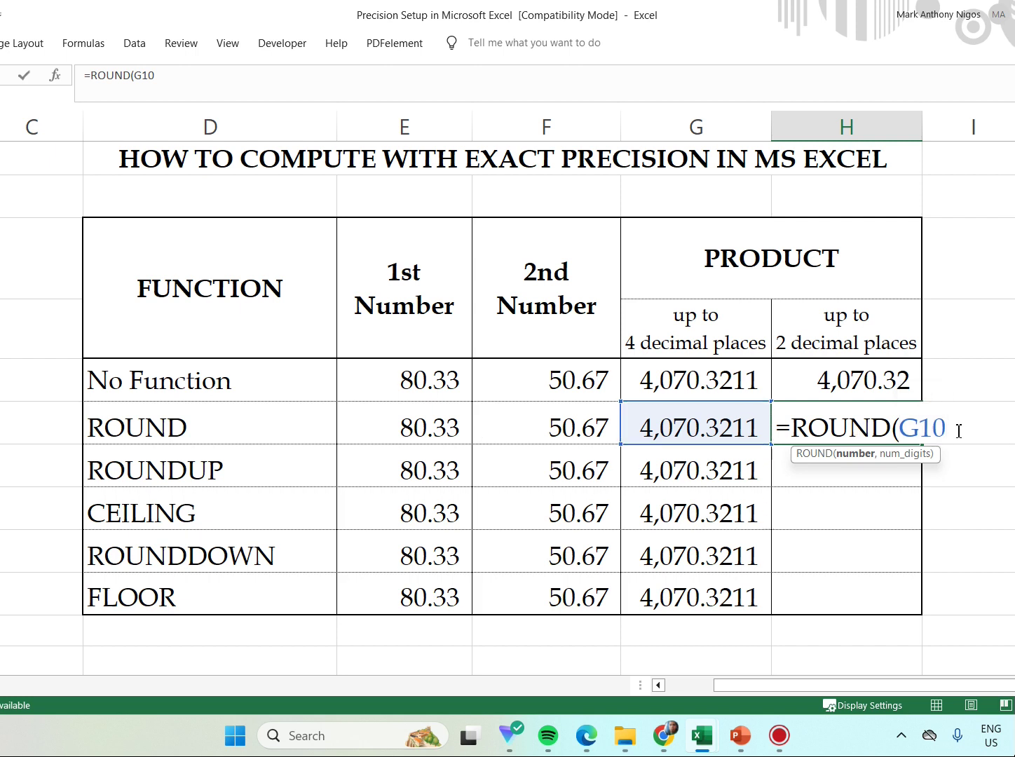
text(,2))
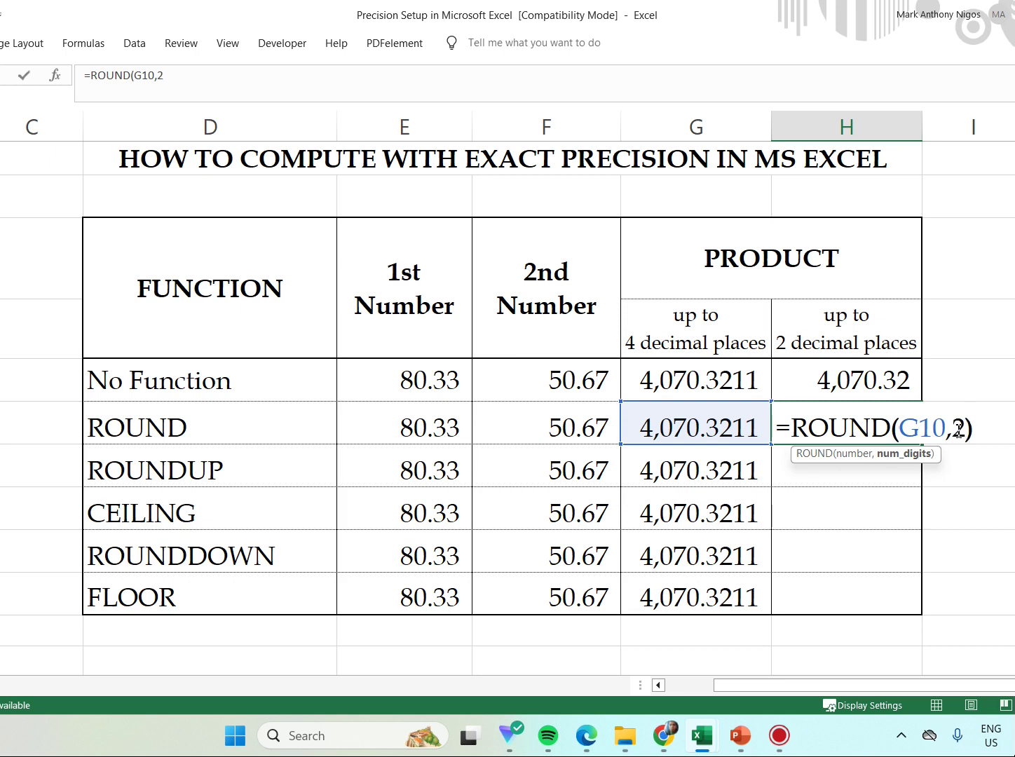
key(Return)
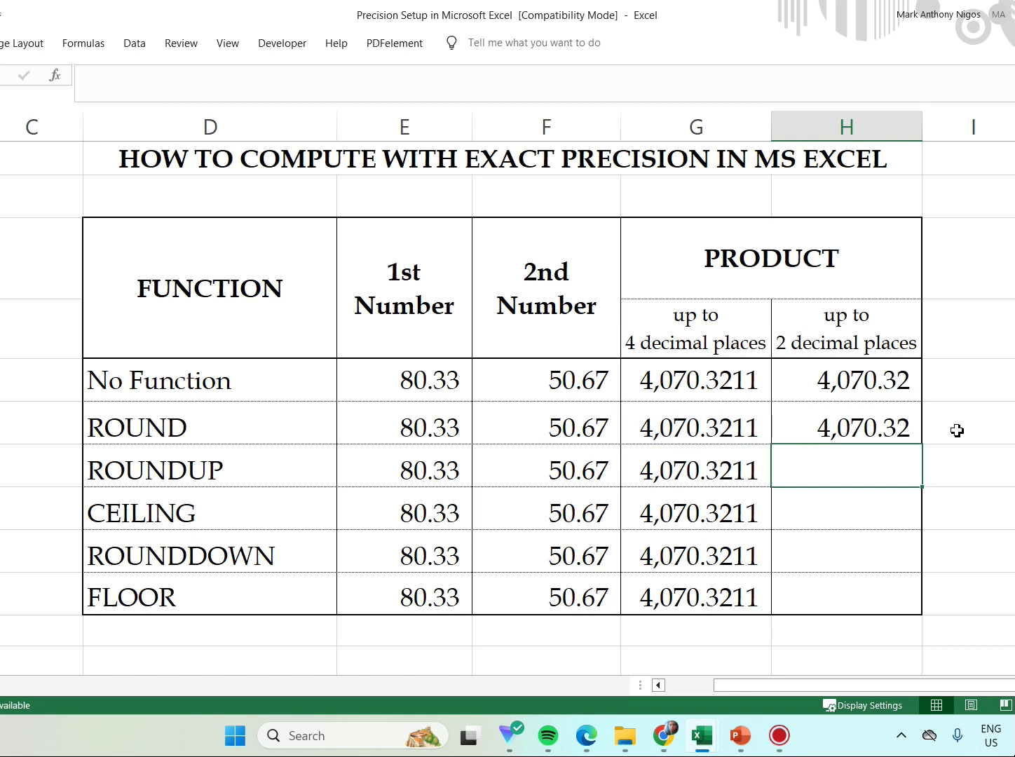
click(847, 431)
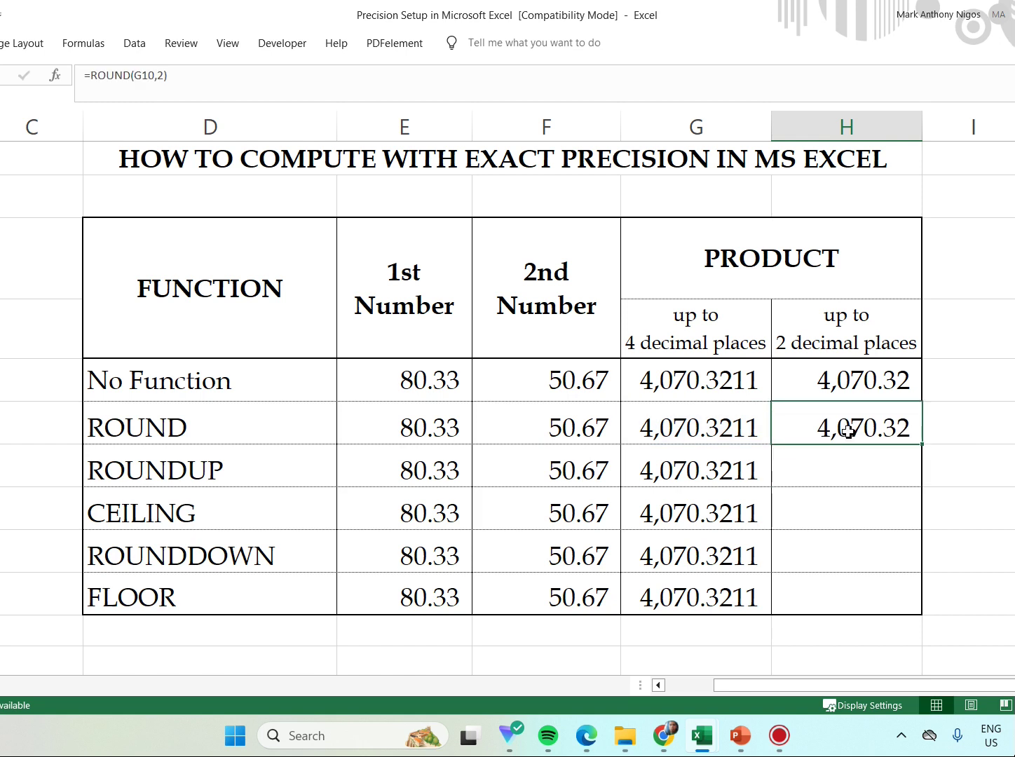
Enter the formula =ROUNDUP(E11*F11,2) in H11, the ROUNDUP row's two-decimal product cell.
click(863, 482)
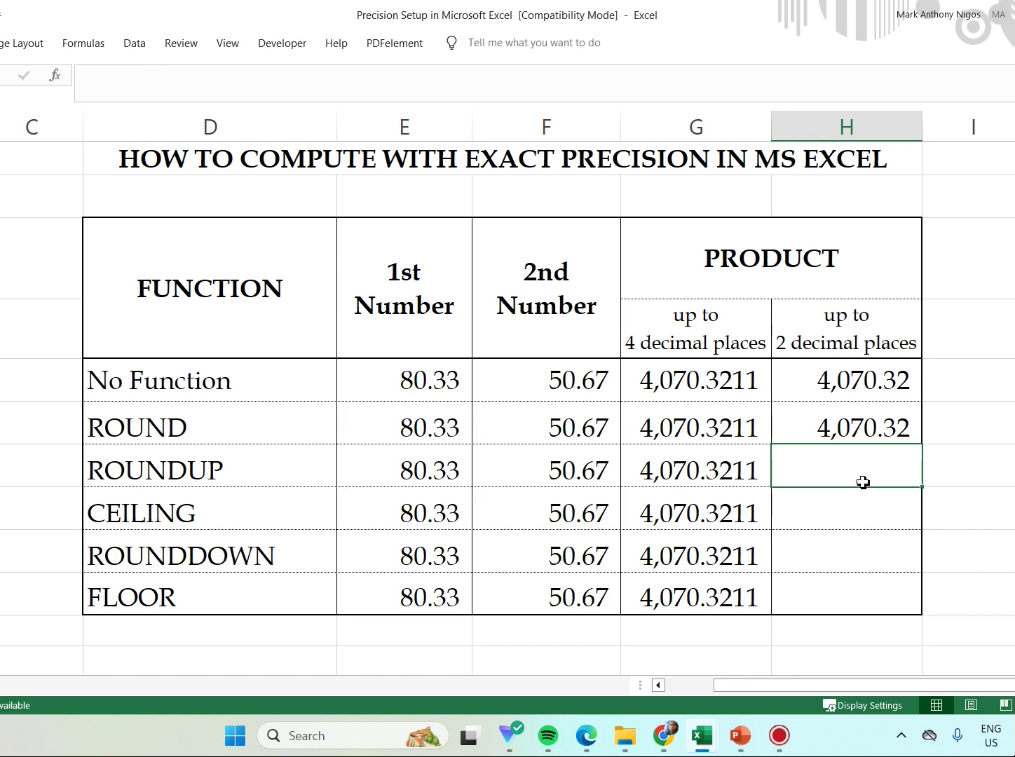
text(=ro)
key(BackSpace)
key(BackSpace)
text(ROUND)
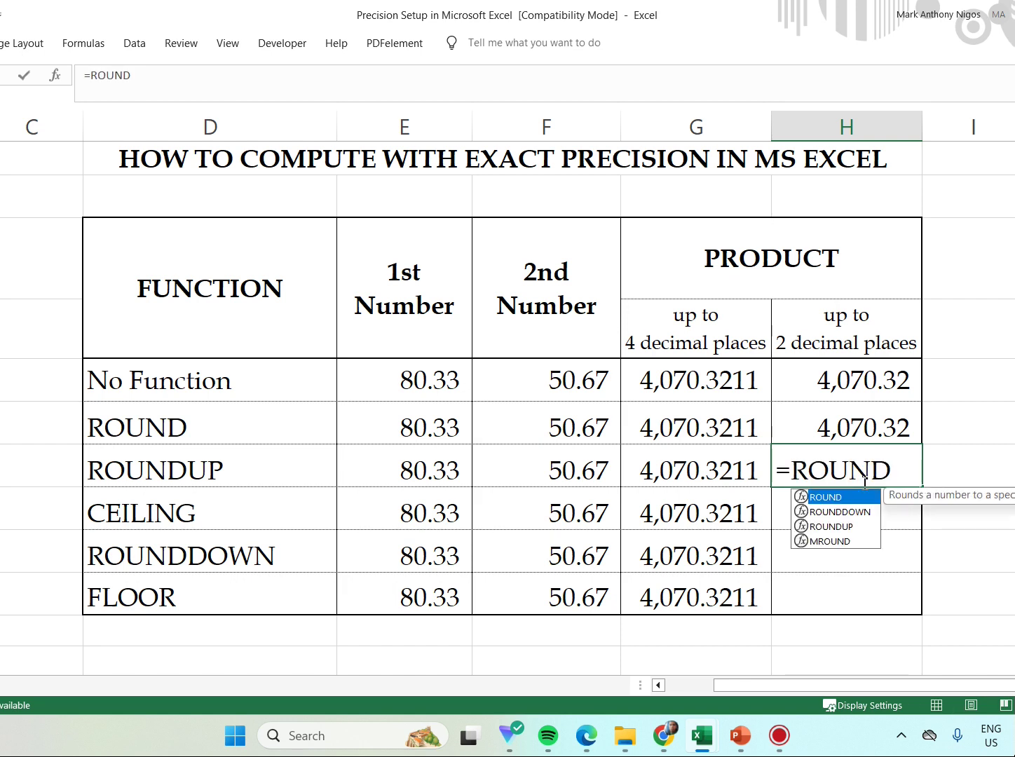
text(UP()
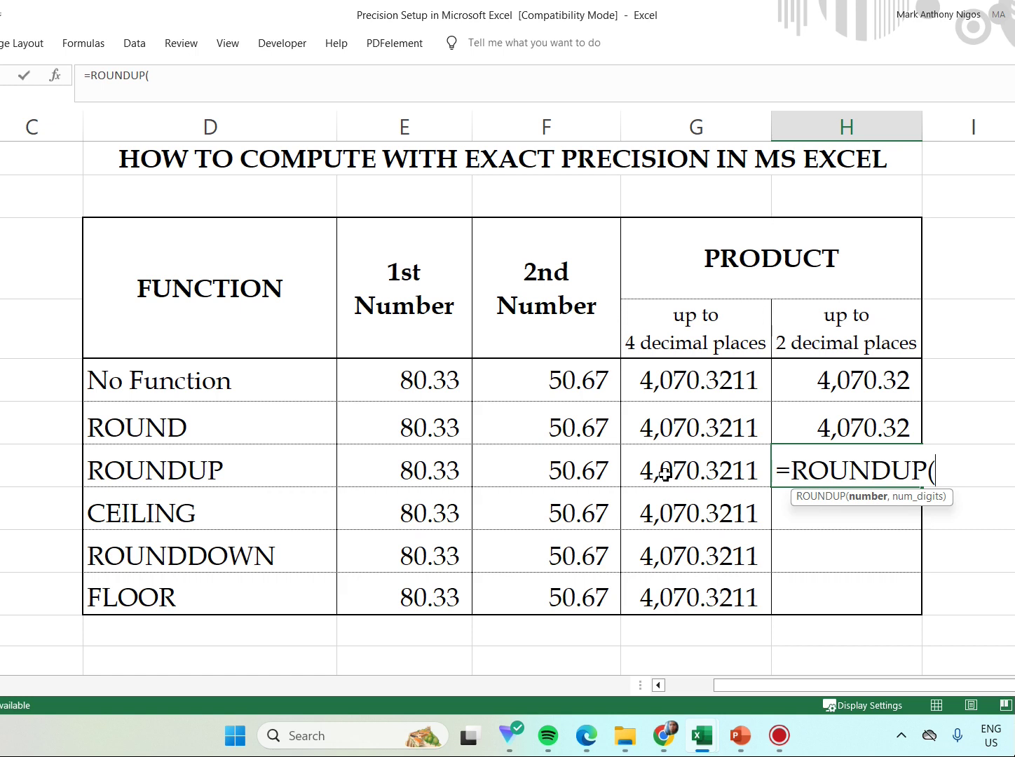
click(416, 477)
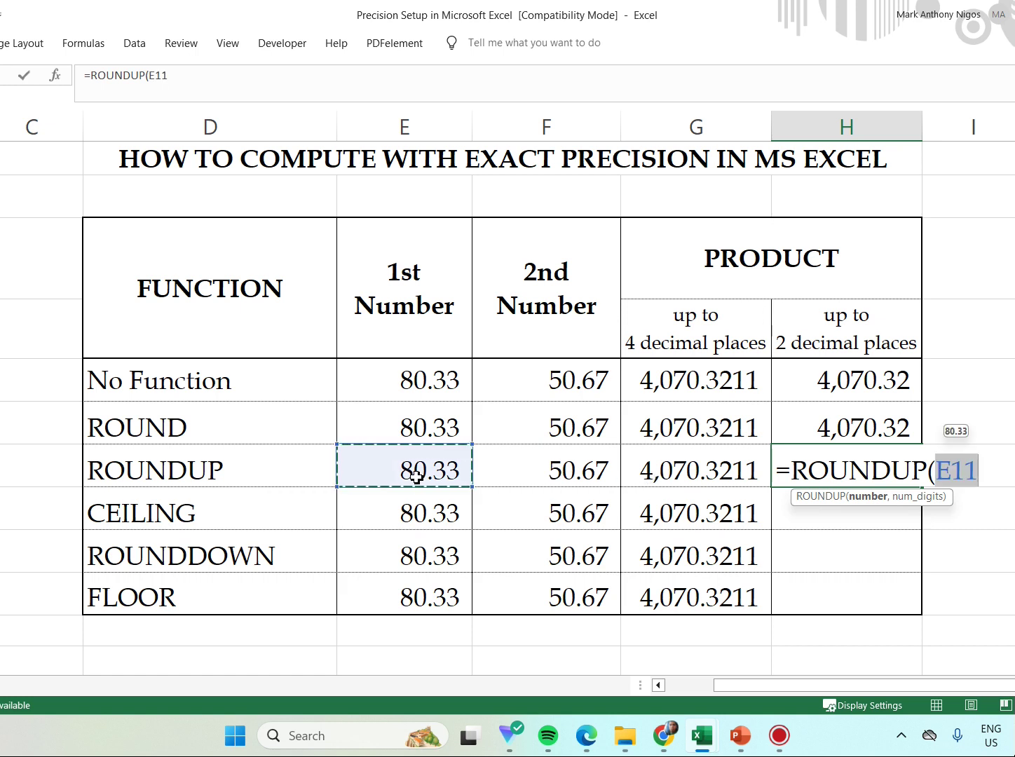
text(*)
click(523, 471)
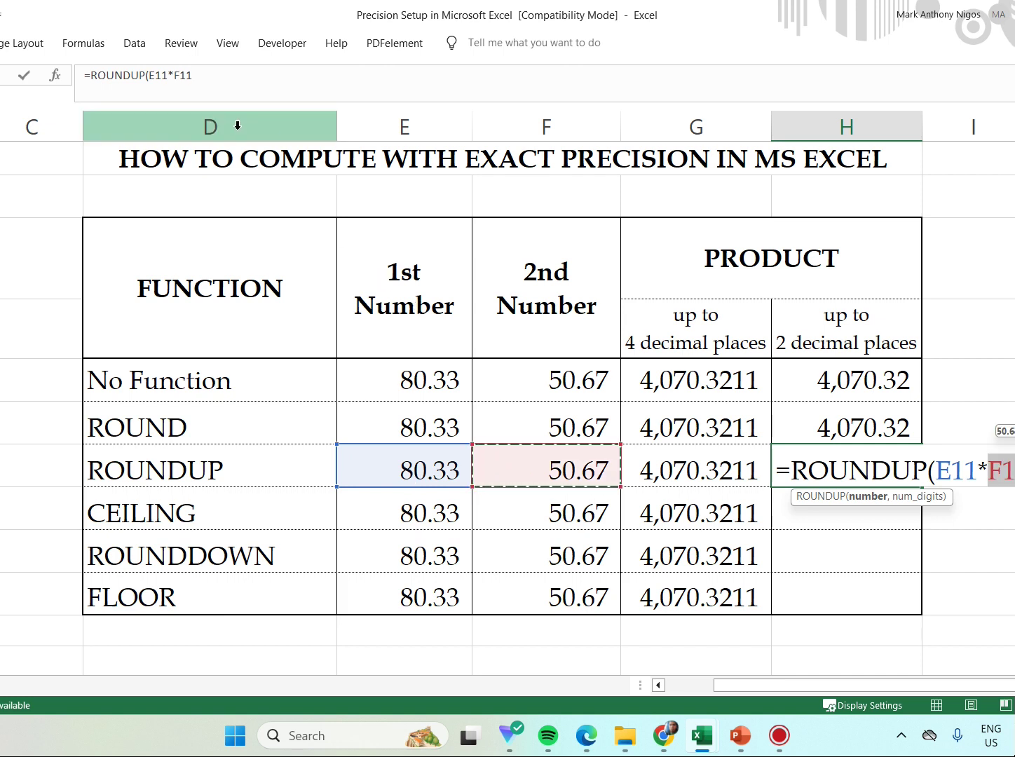
text(,2)
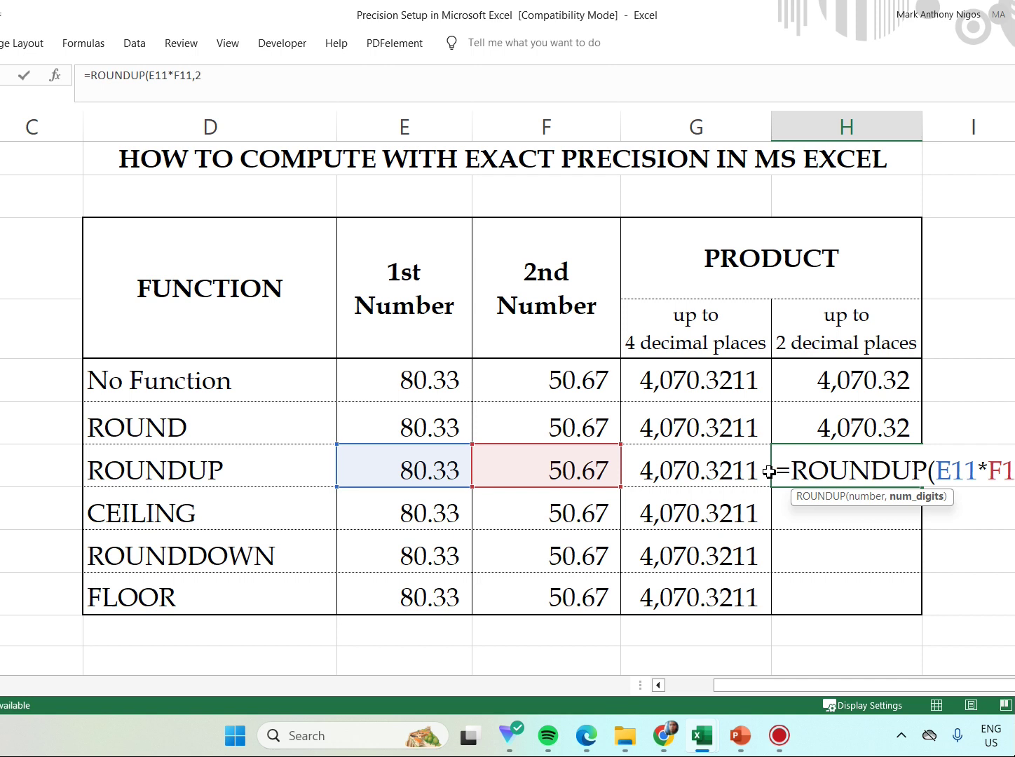
text())
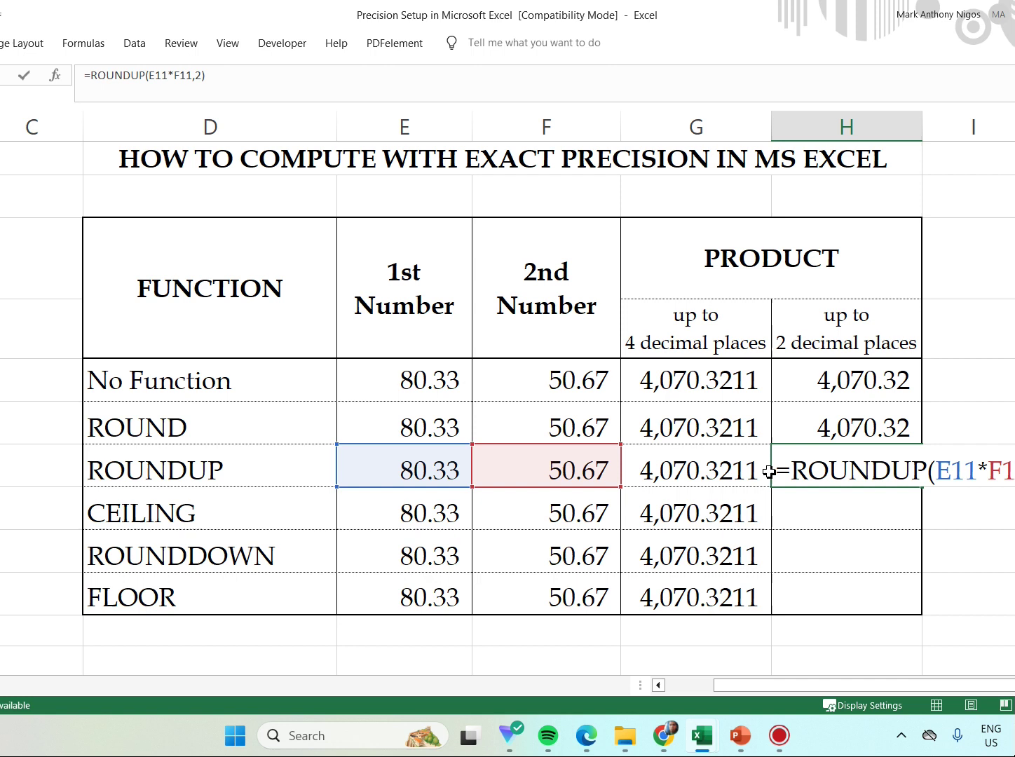
key(Return)
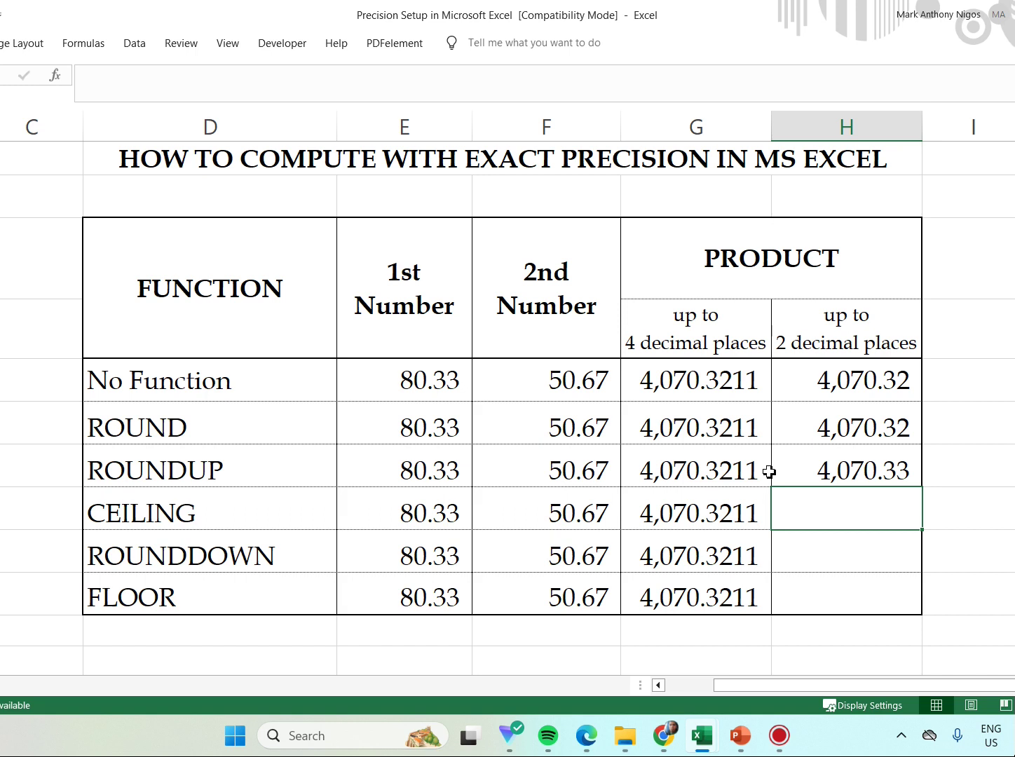
click(841, 483)
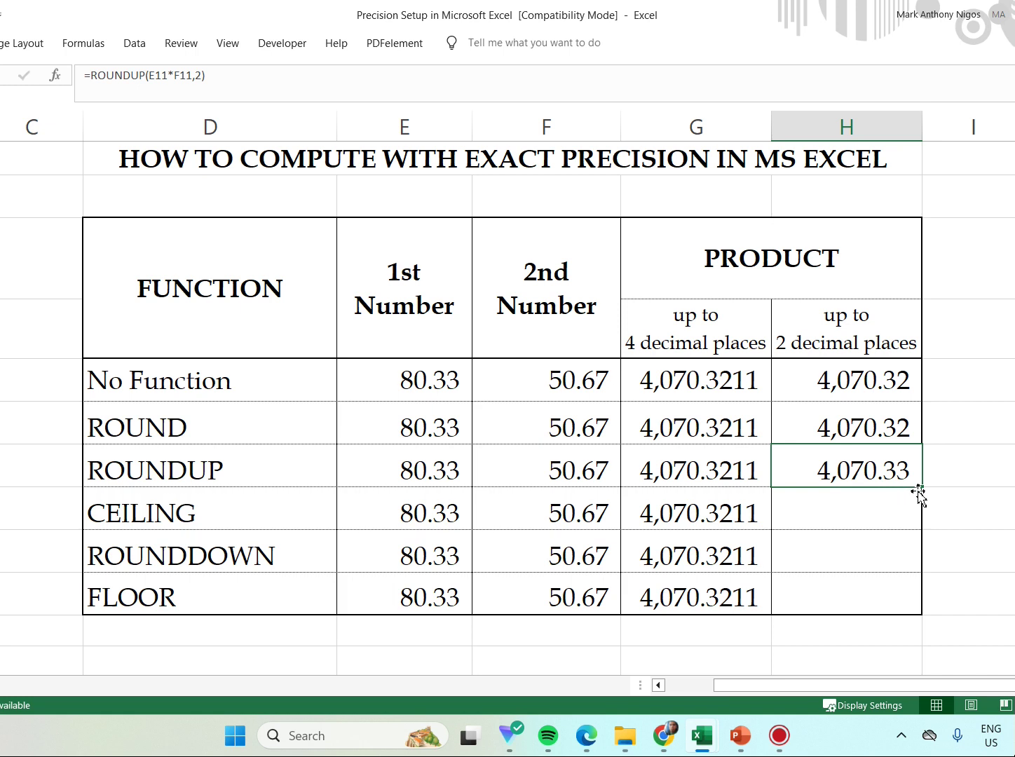
click(735, 480)
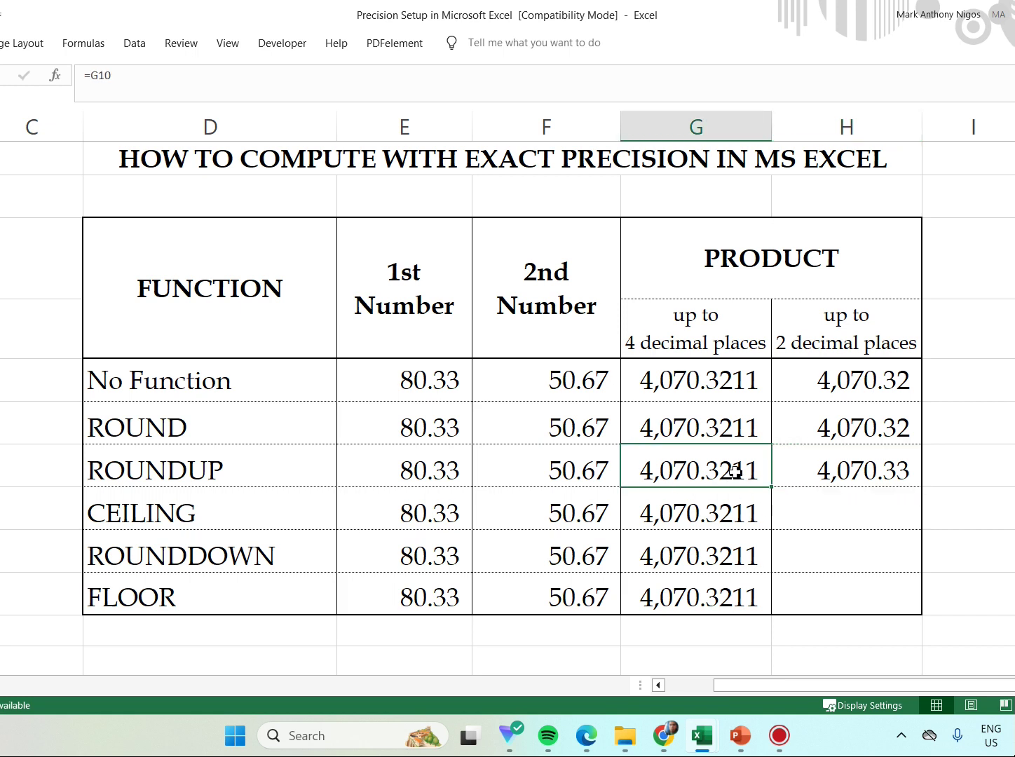
double_click(735, 474)
key(Escape)
Enter the formula =CEILING(E12*F12,1) in H12, the CEILING row's two-decimal product cell.
click(883, 523)
text(=)
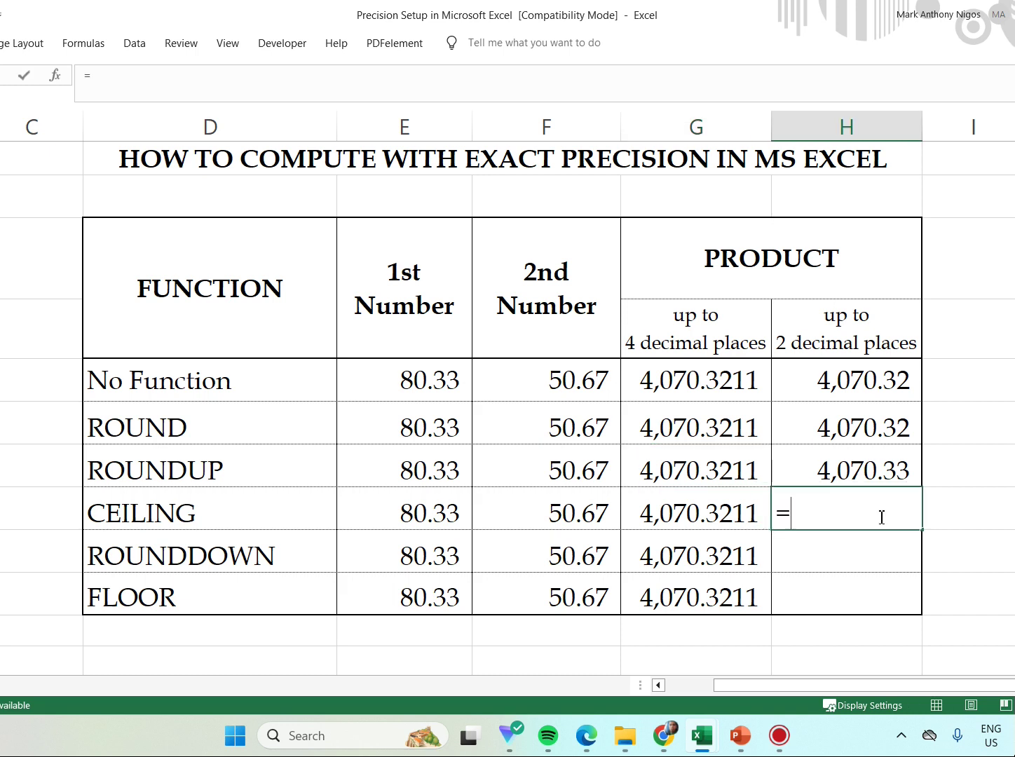
text(CEILING)
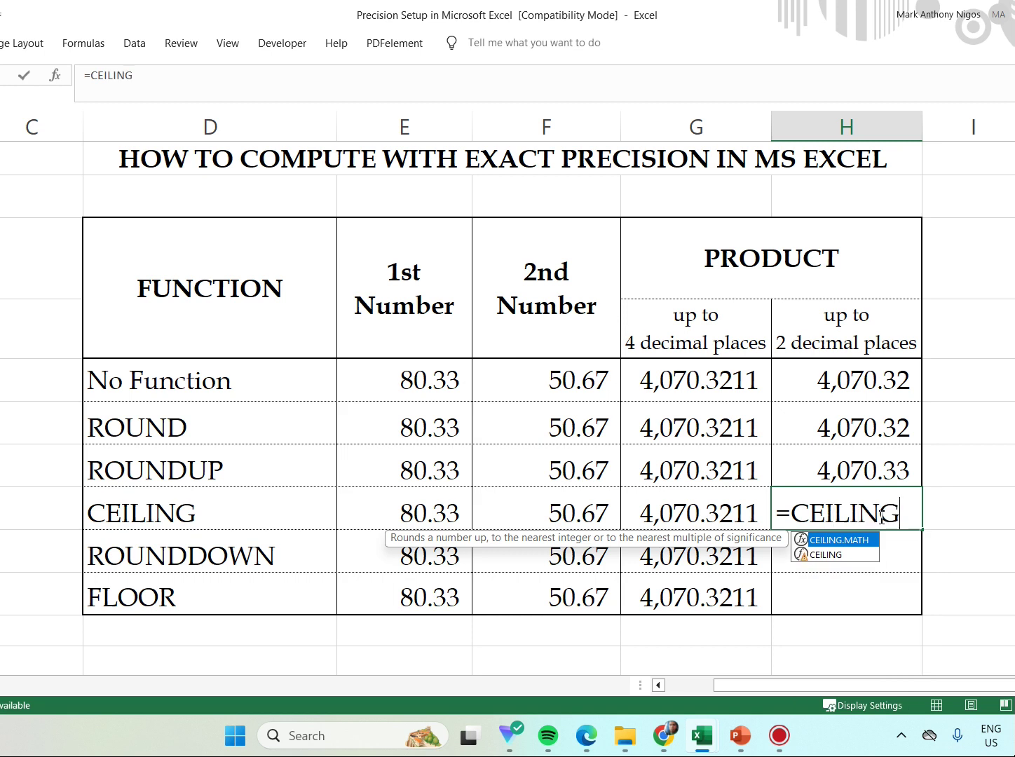
text(()
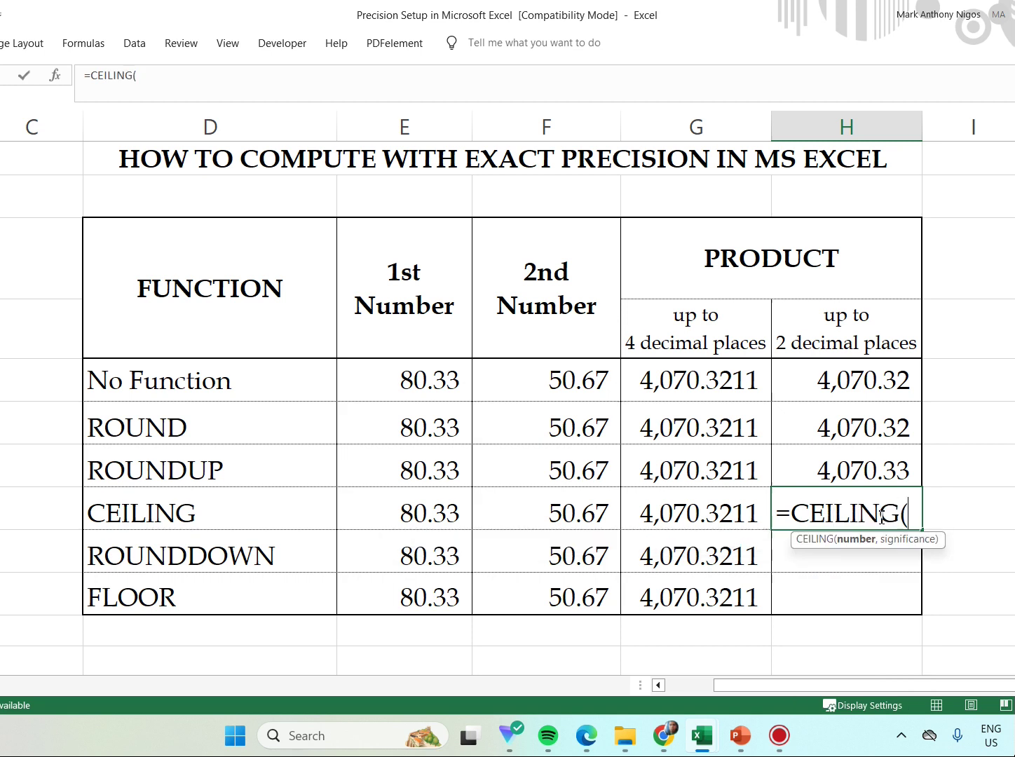
click(432, 507)
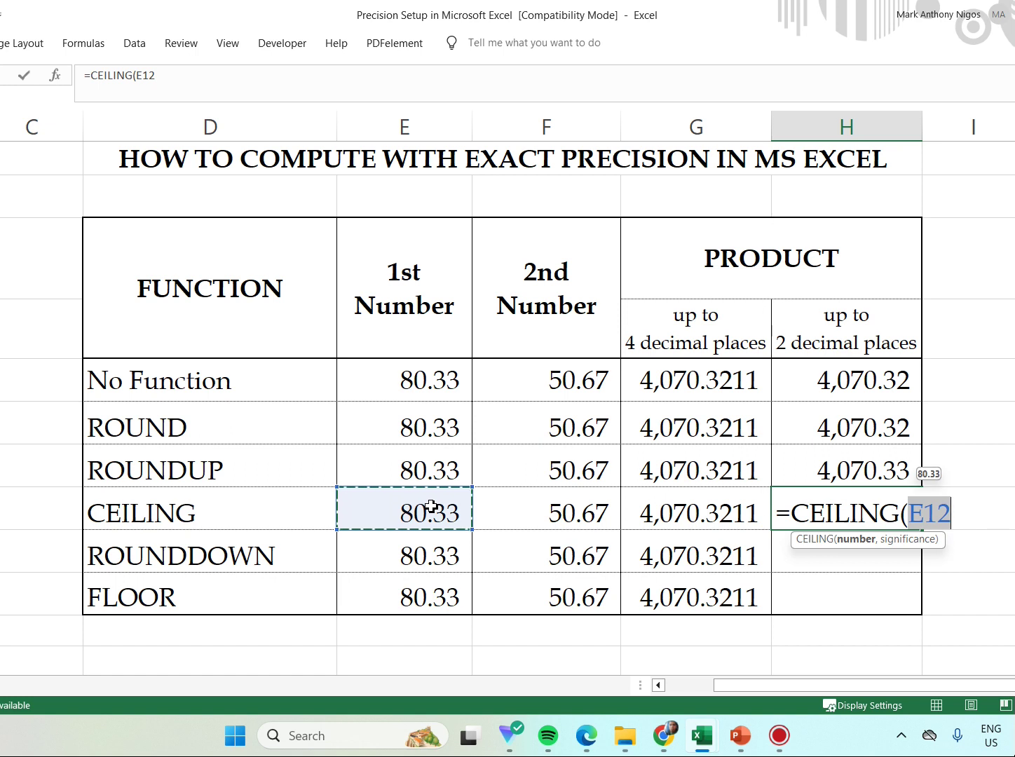
text(*)
click(554, 521)
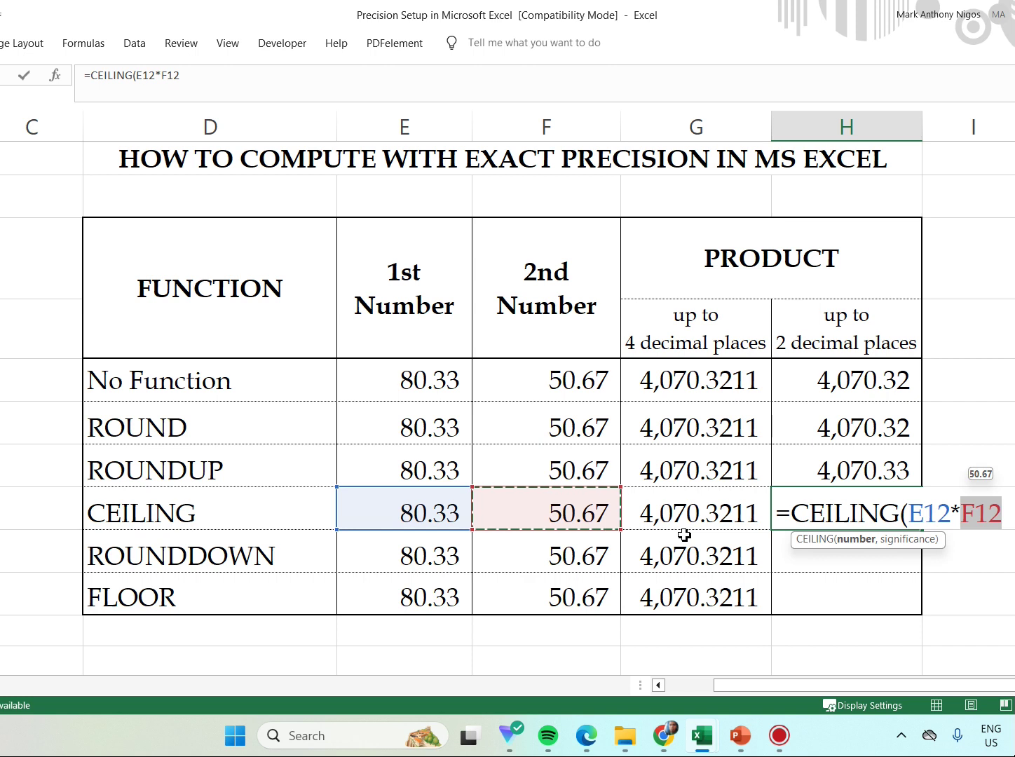
click(202, 73)
text(,)
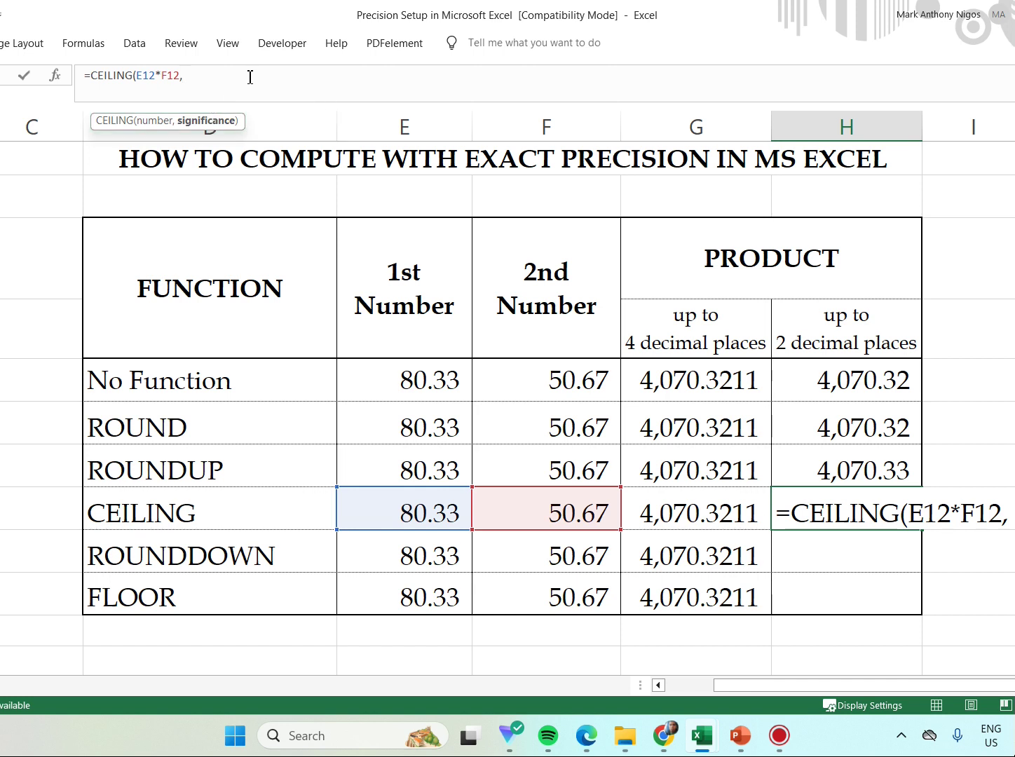
text(1))
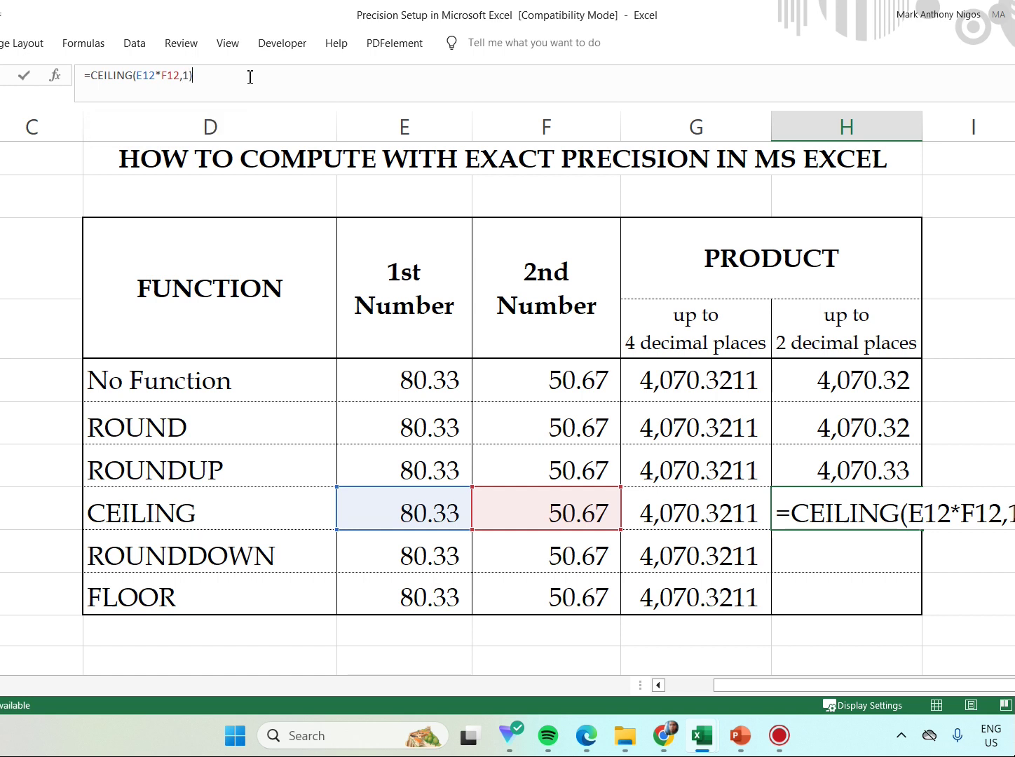
key(Return)
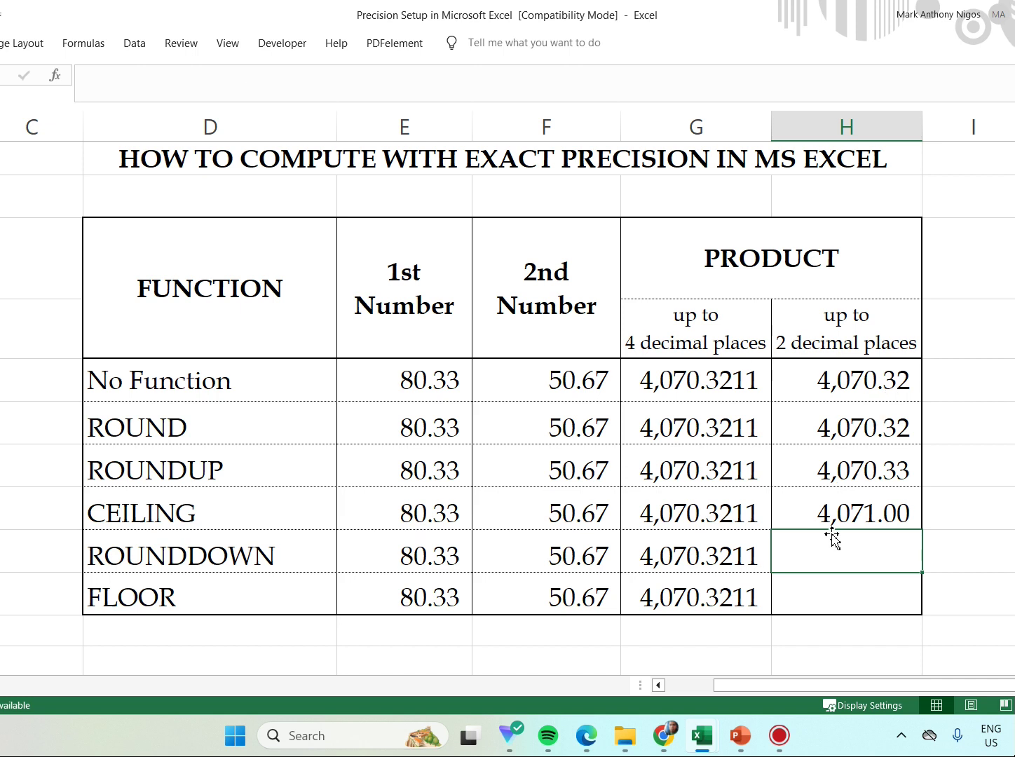
Change the significance argument of the CEILING formula in H12 to 2.
click(874, 522)
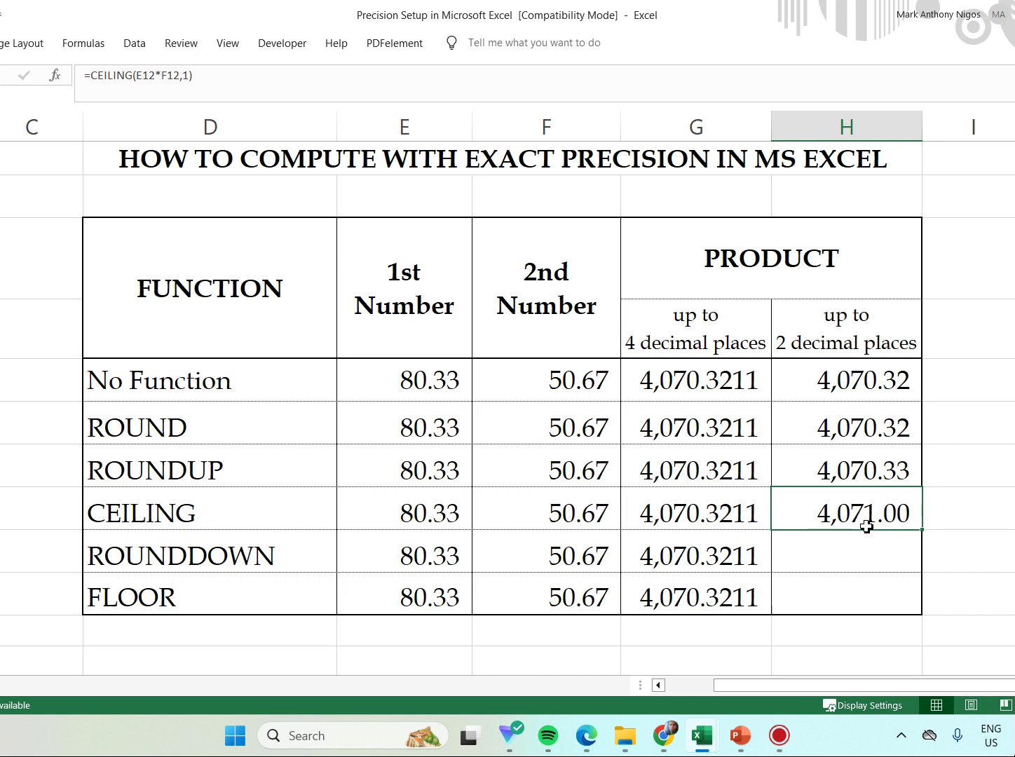
click(190, 75)
key(BackSpace)
text(2)
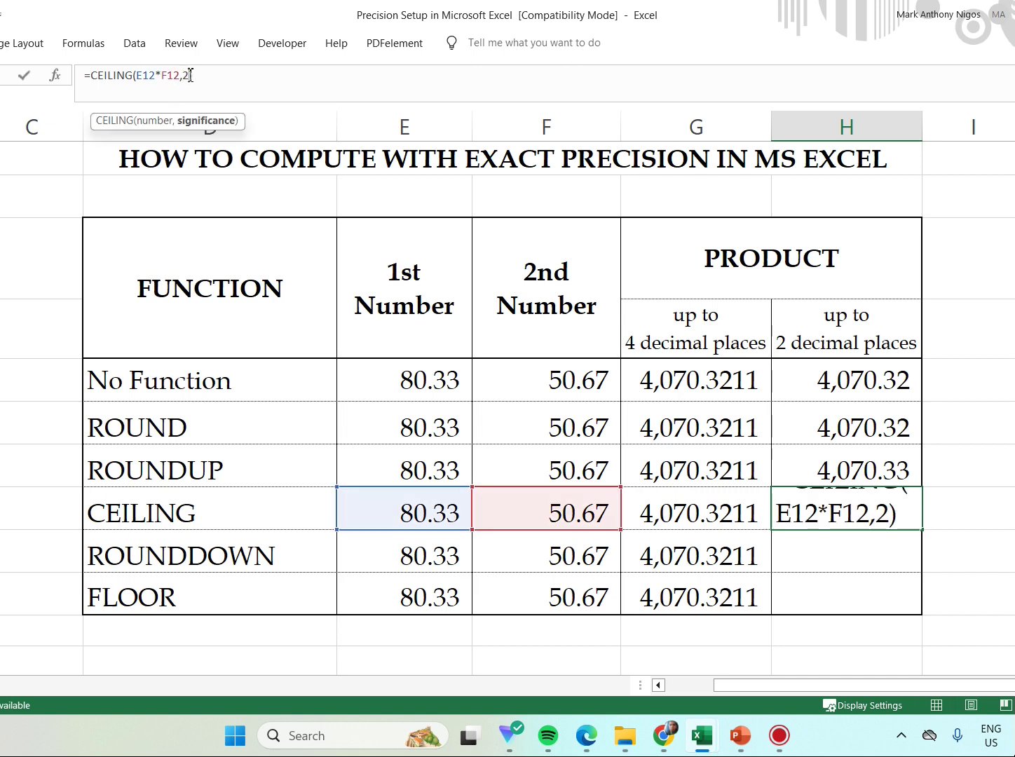
key(Return)
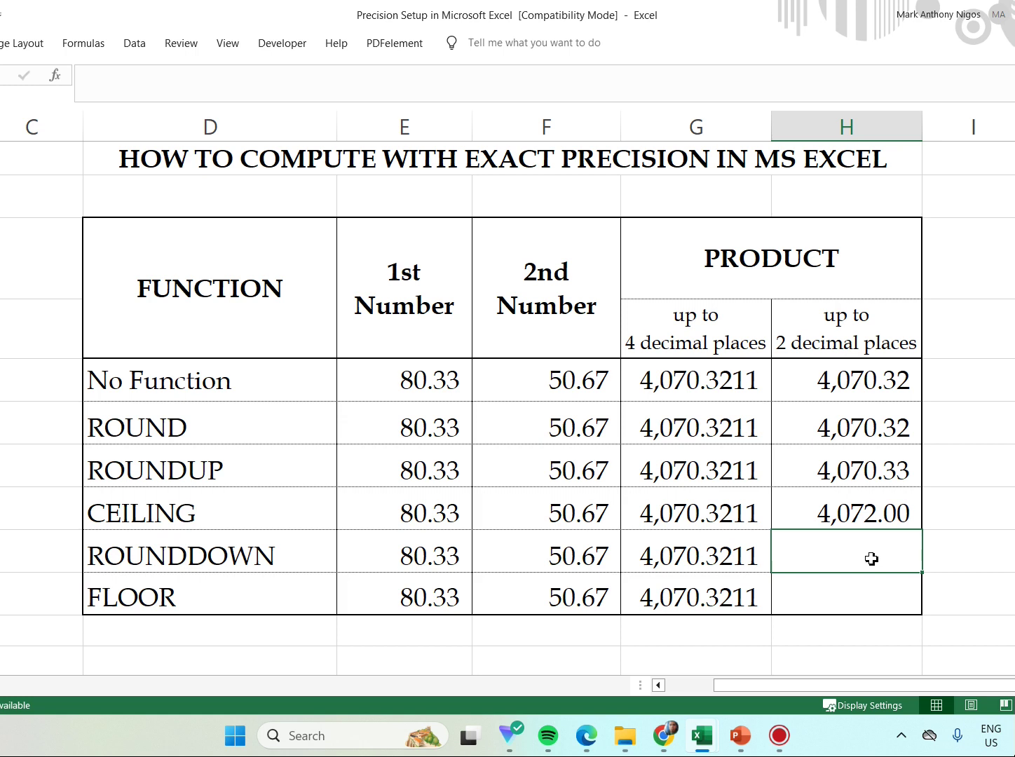
Change the significance argument of the CEILING formula in H12 to 10.
click(861, 501)
click(190, 75)
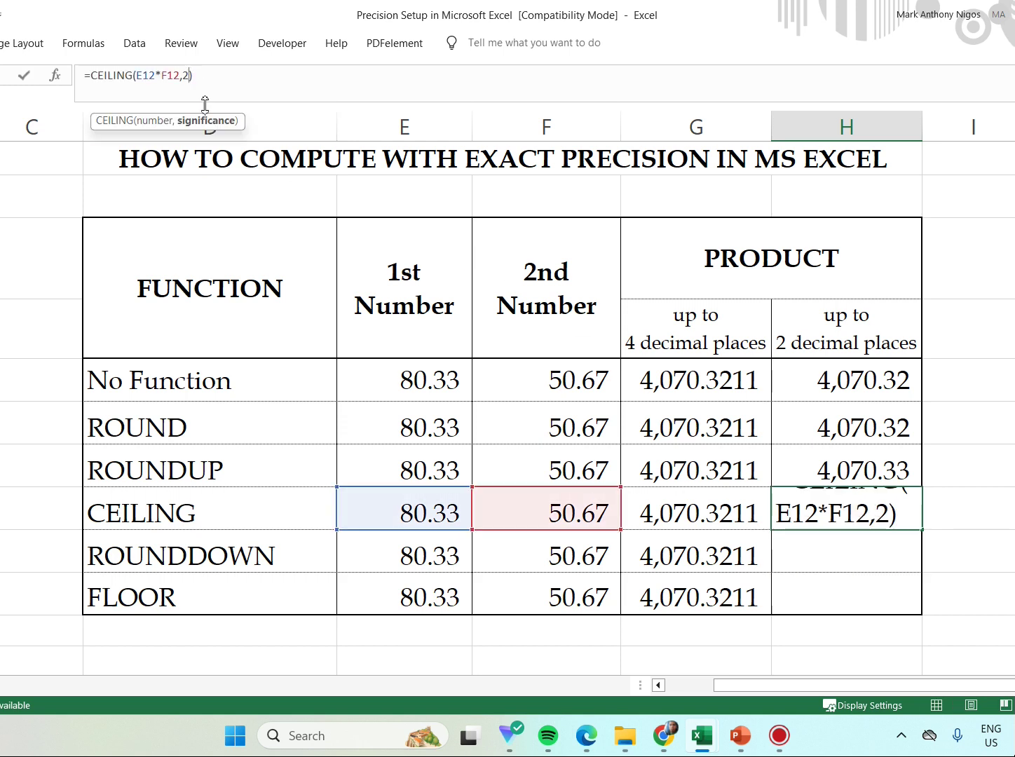
key(BackSpace)
text(10)
key(Return)
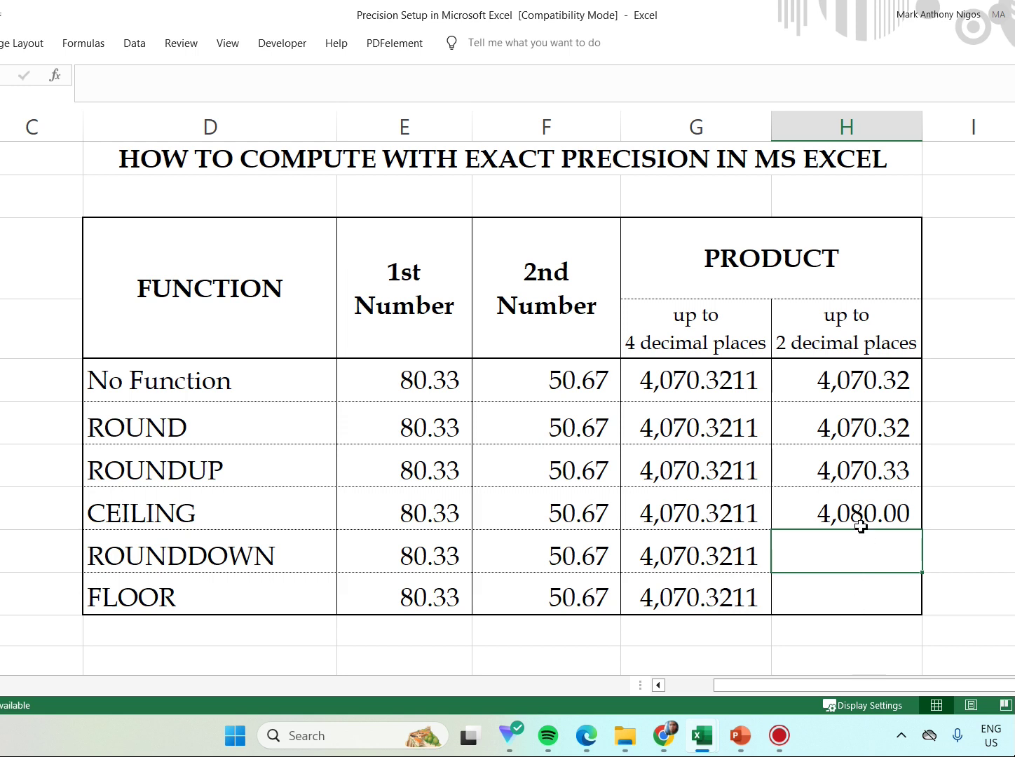
Change the significance argument of the CEILING formula in H12 to 100.
click(806, 511)
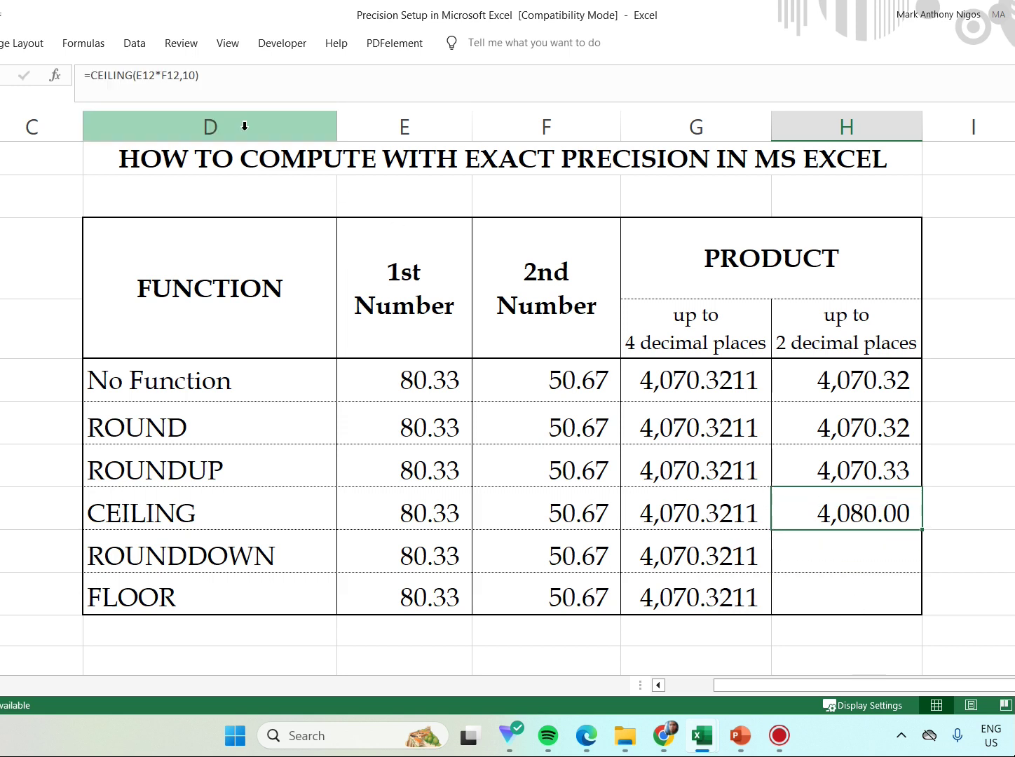
click(188, 75)
text(0)
key(Return)
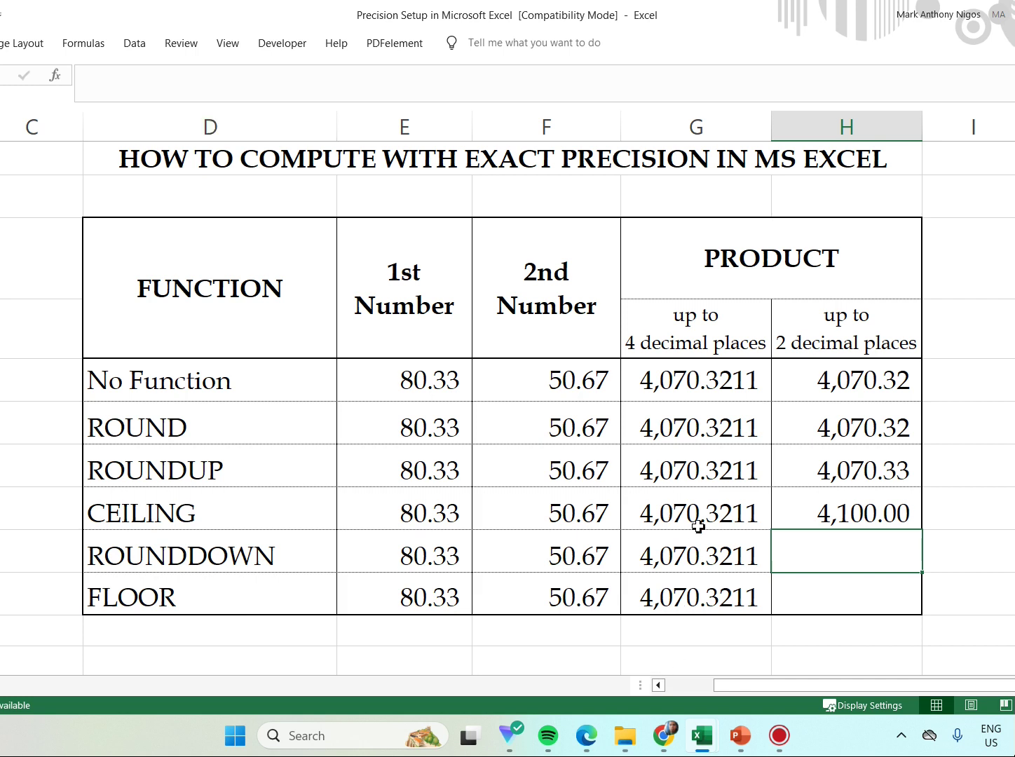
Change the significance argument of the CEILING formula in H12 to 0.01.
click(871, 517)
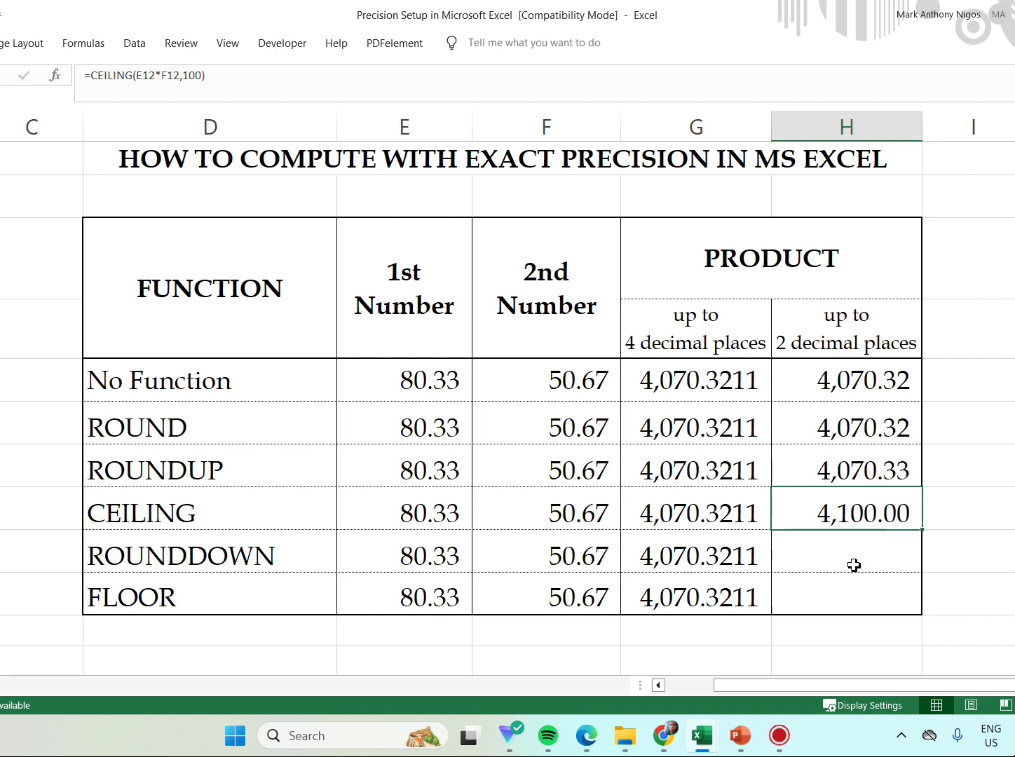
click(230, 87)
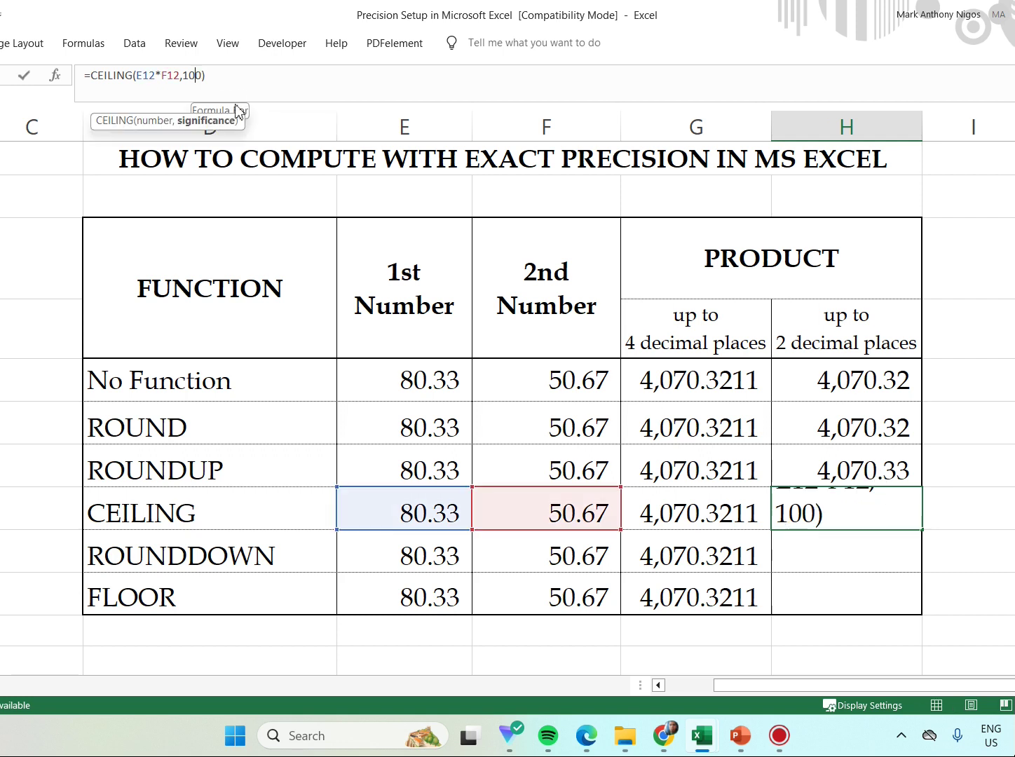
key(BackSpace)
key(BackSpace)
key(BackSpace)
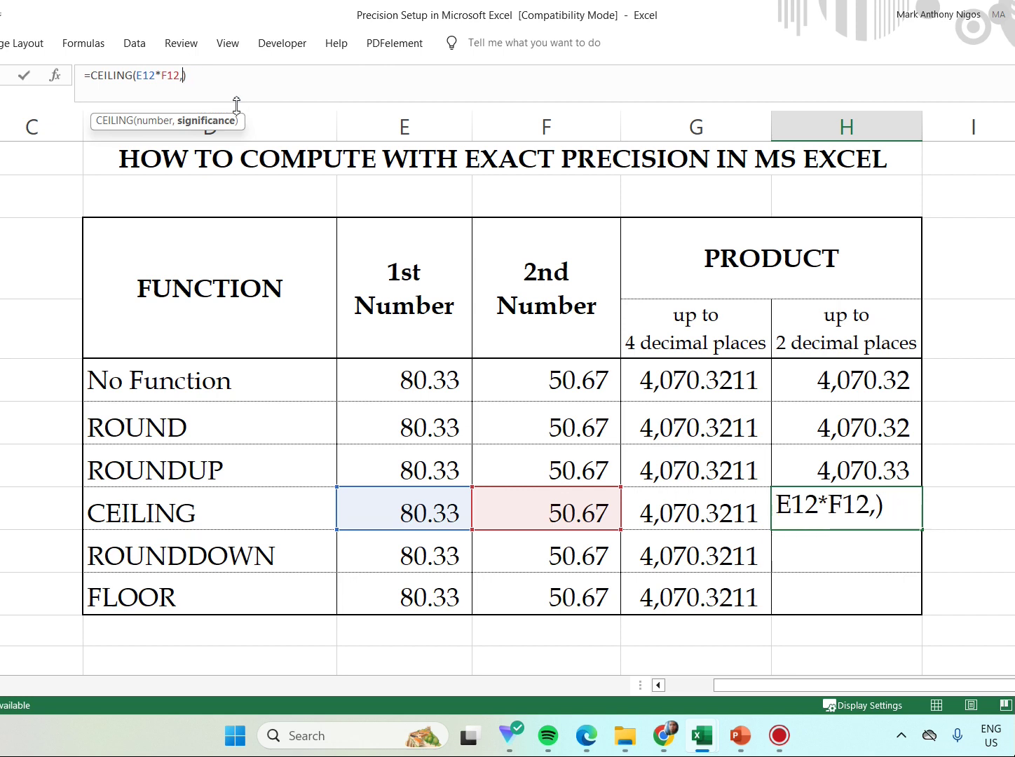
text(.01)
key(Return)
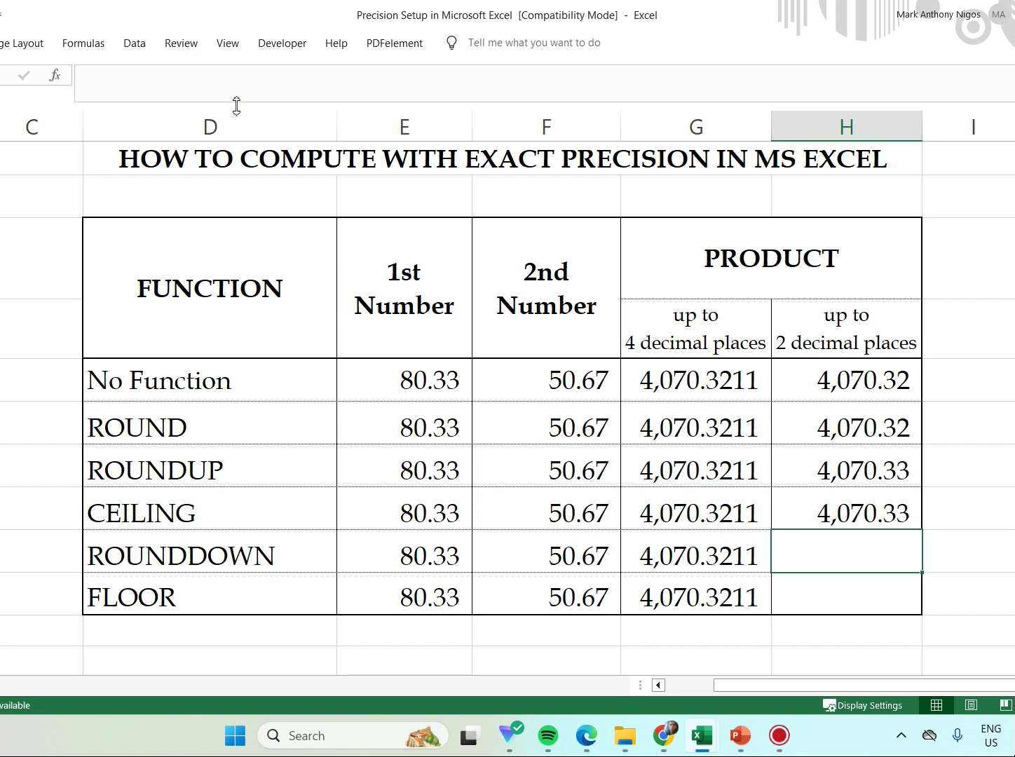
Change the significance argument of the CEILING formula in H12 to 0.1 and compare it with the four-decimal product in G12.
click(869, 519)
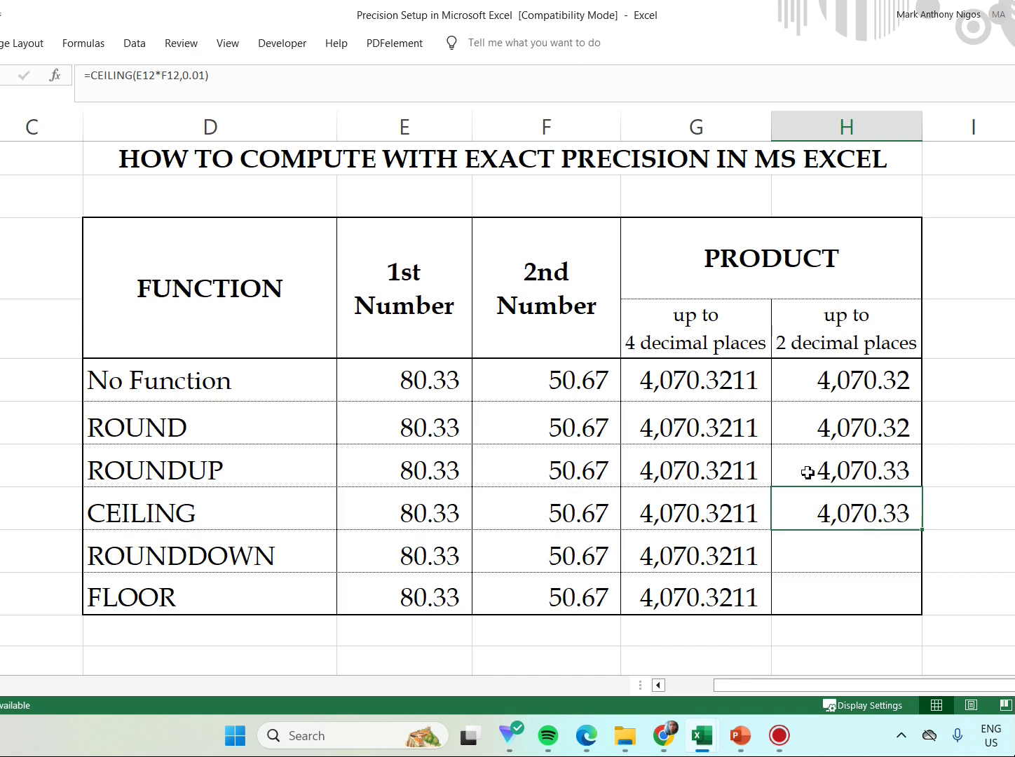
click(202, 75)
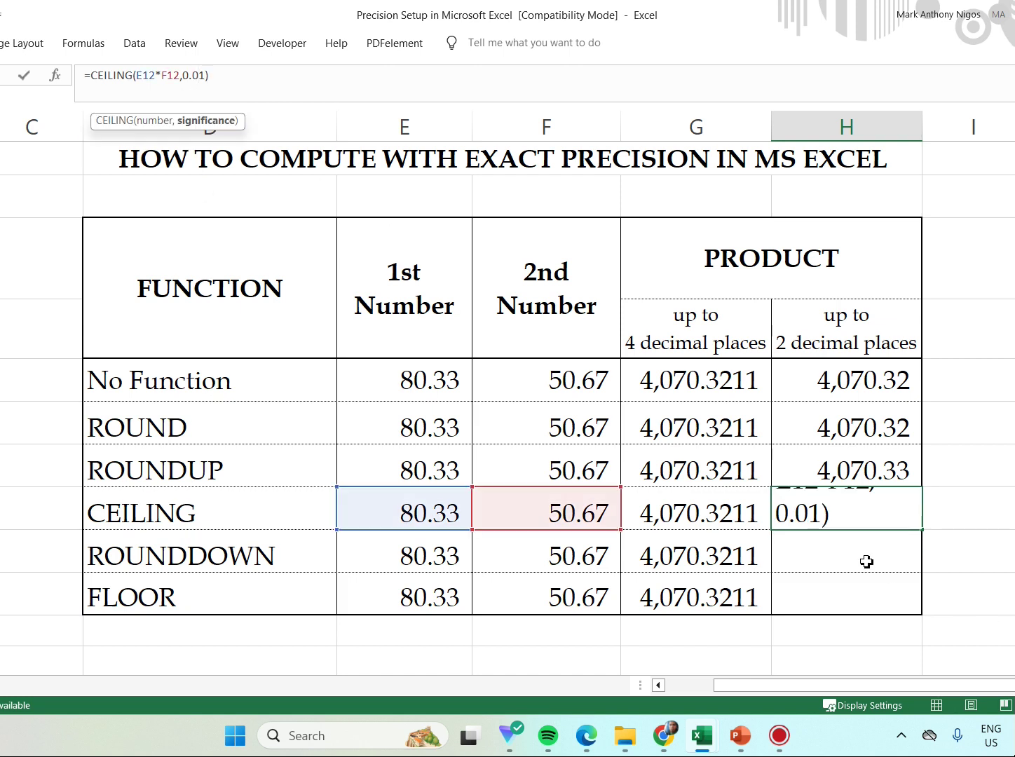
double_click(873, 522)
click(1013, 523)
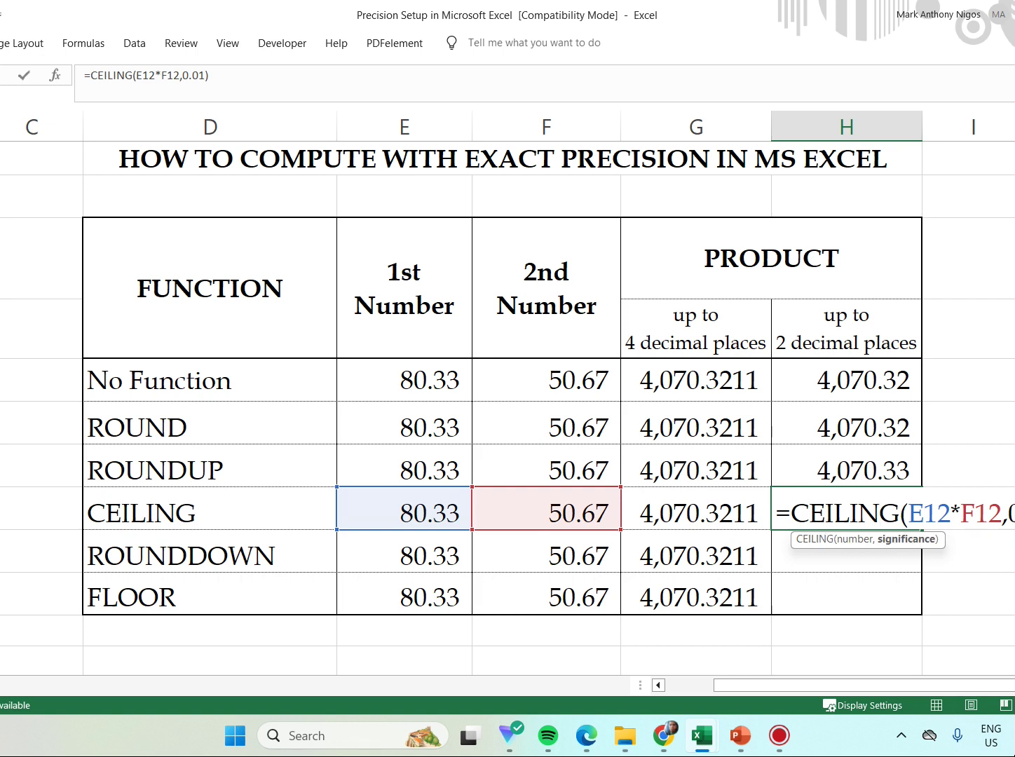
key(BackSpace)
key(Return)
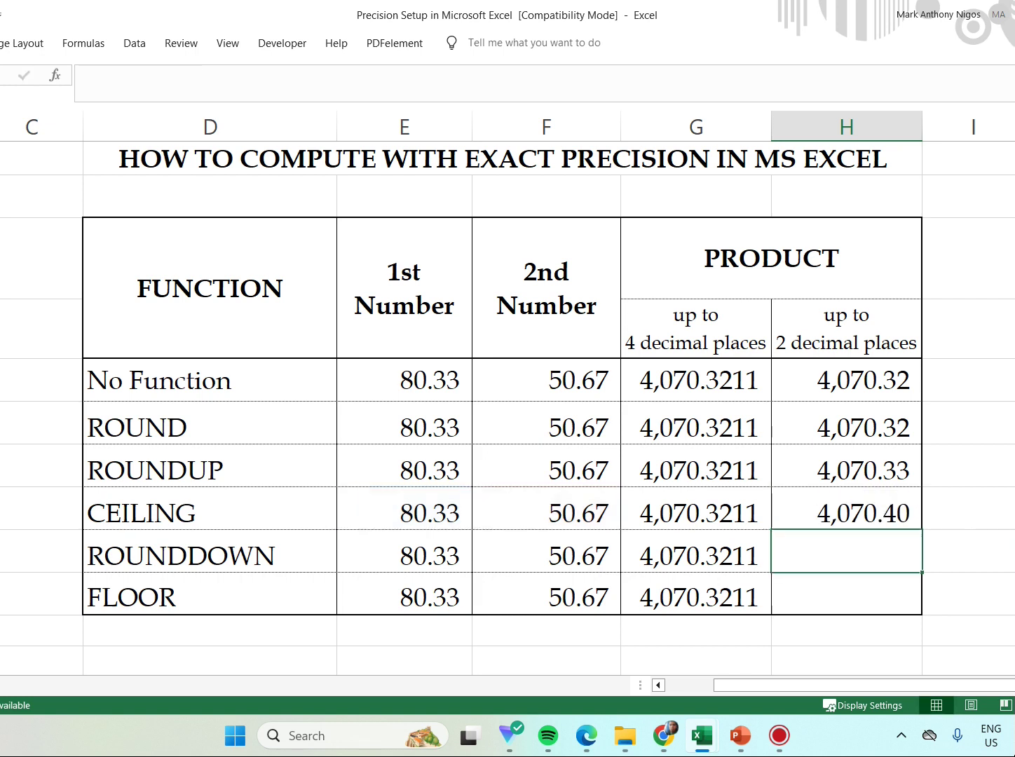
click(712, 540)
click(711, 518)
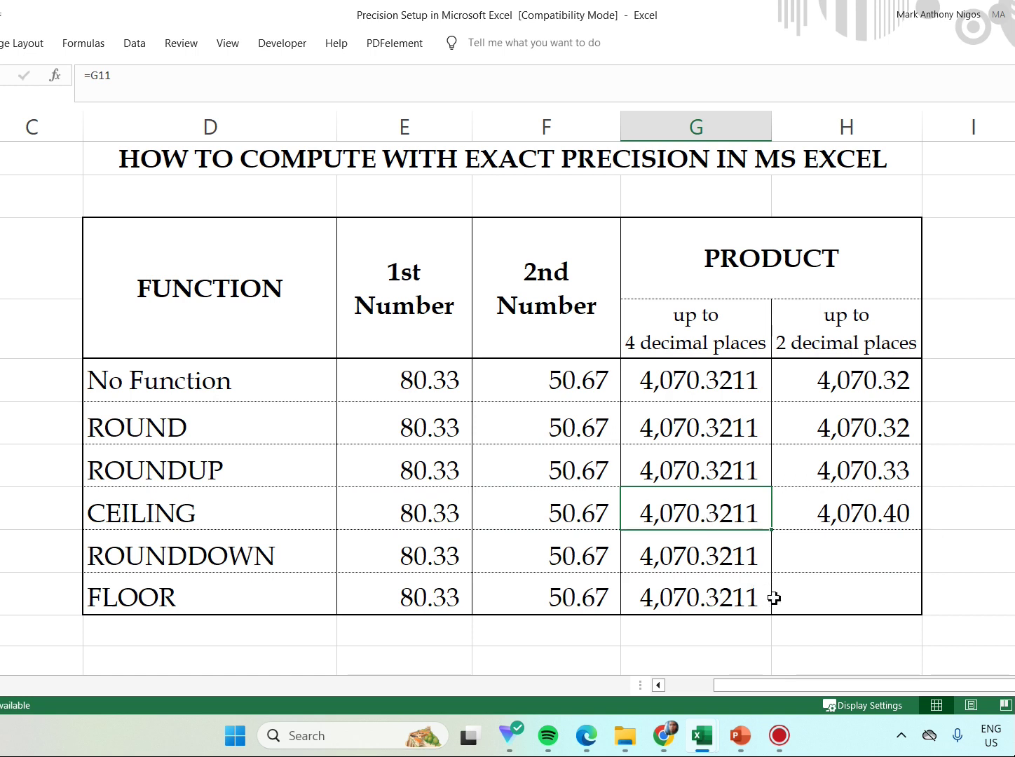
click(869, 524)
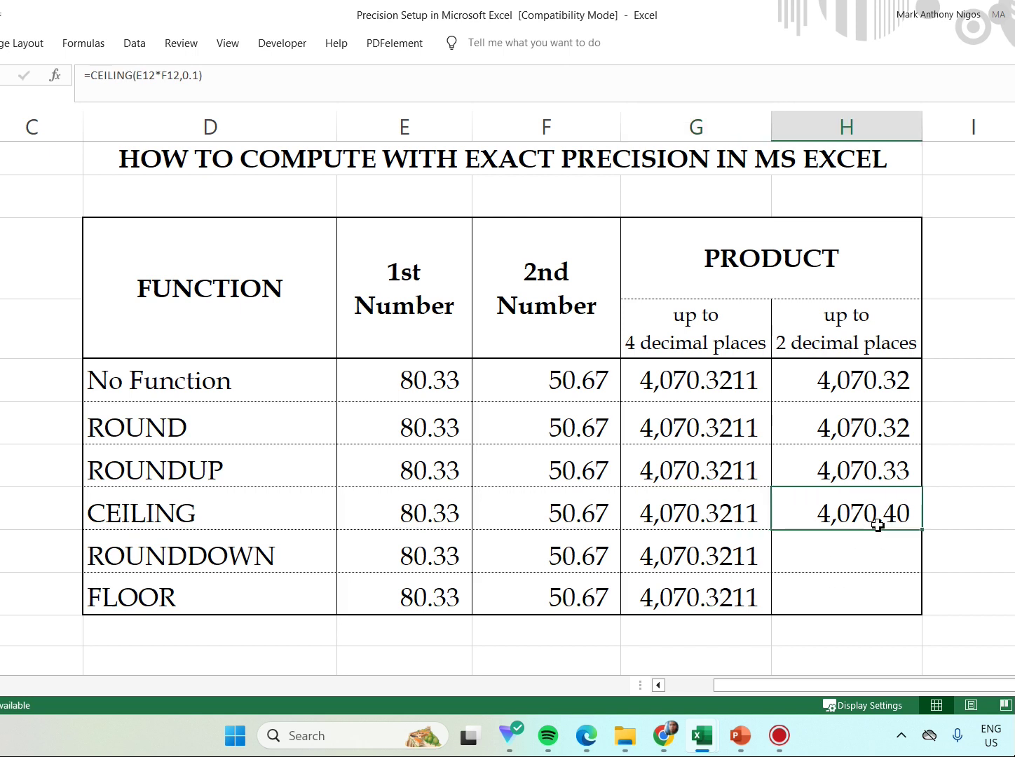
Change the significance argument of the CEILING formula in H12 to 0.01.
double_click(892, 522)
click(1014, 520)
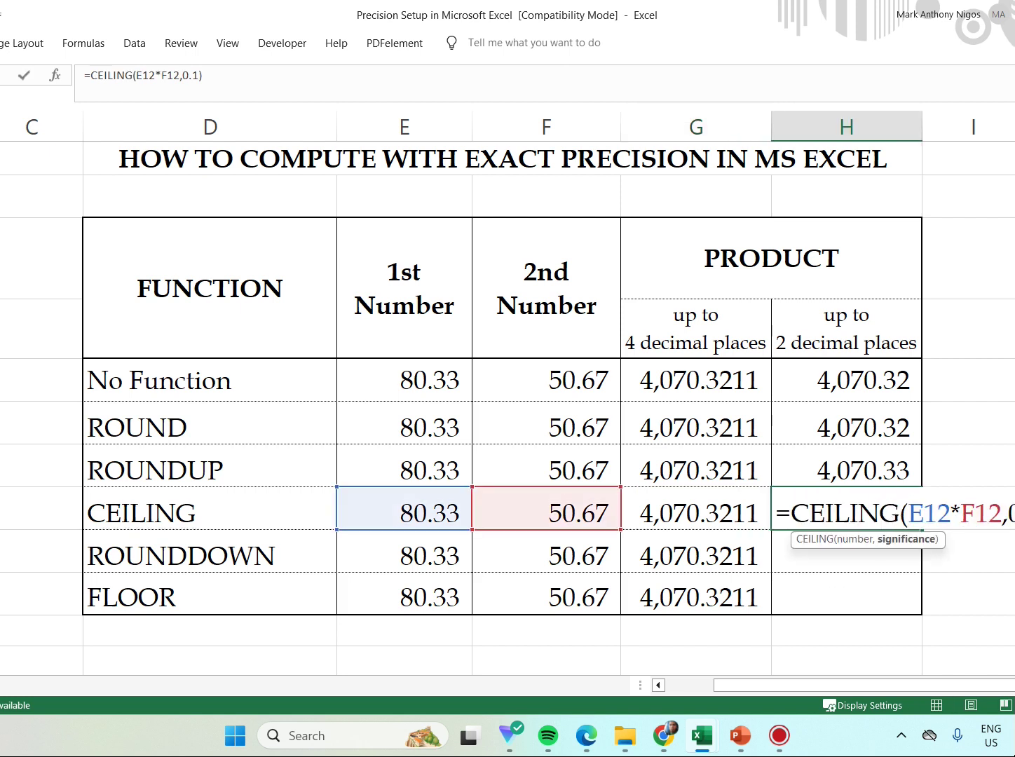
text(0)
key(Return)
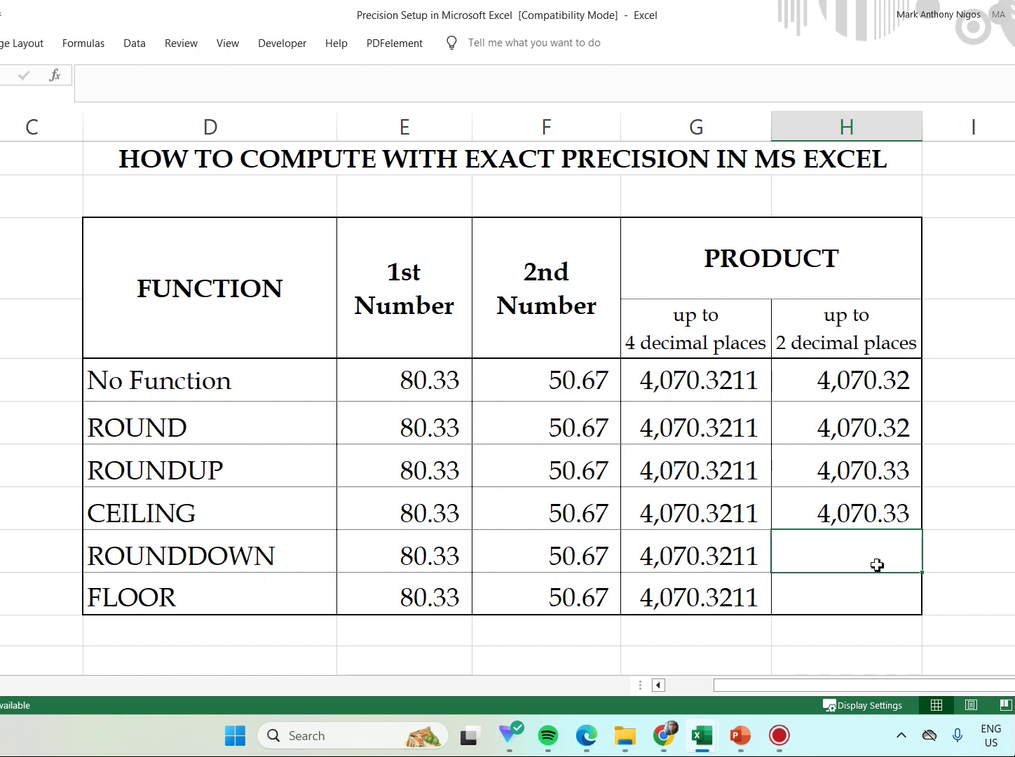
click(860, 502)
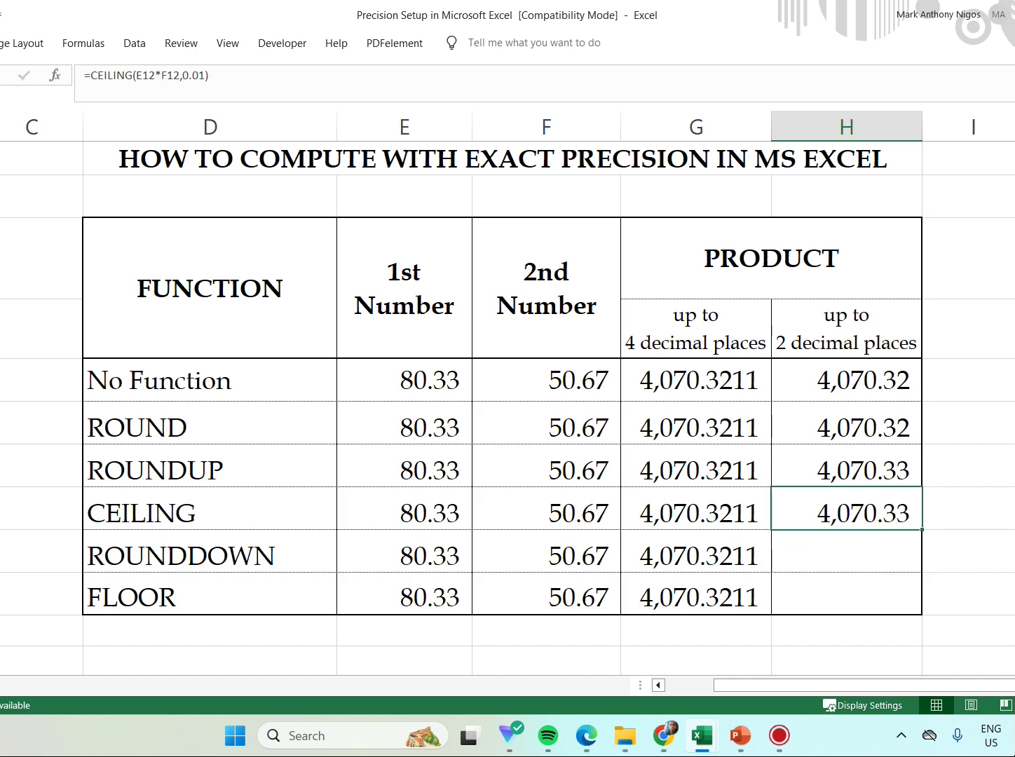
Enter =ROUNDDOWN(E13*F13,2) in H13 to compute the ROUNDDOWN row's two-decimal product.
click(847, 552)
text(=ro)
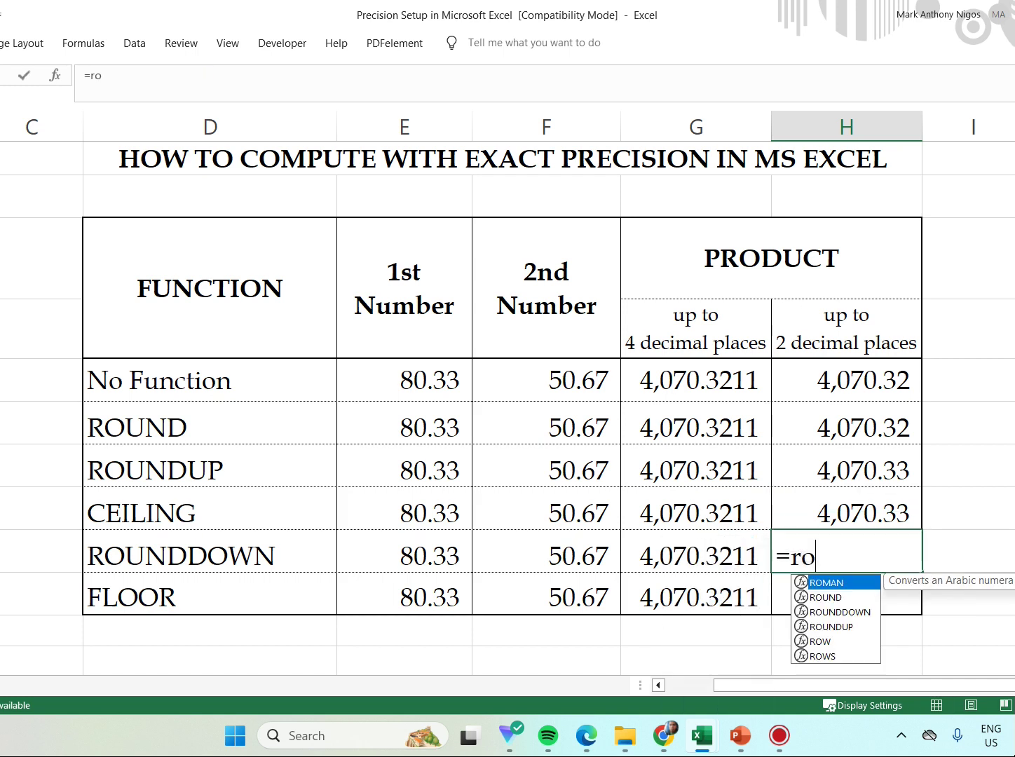
key(BackSpace)
key(BackSpace)
text(RO)
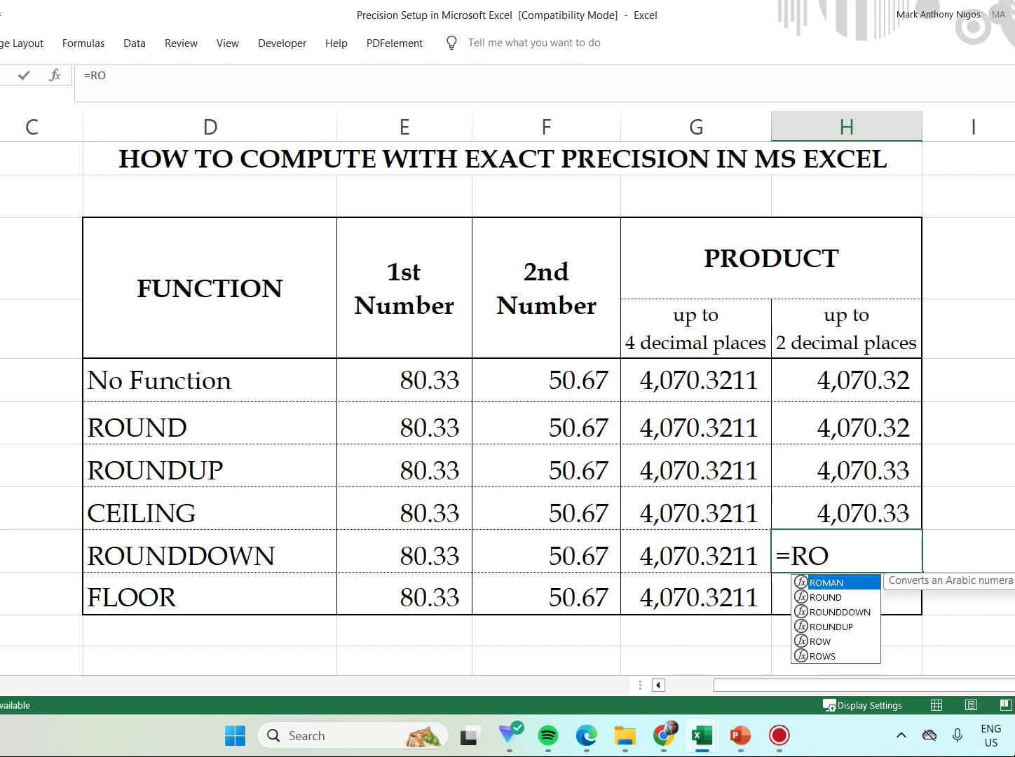
text(UNDDWI)
key(BackSpace)
key(BackSpace)
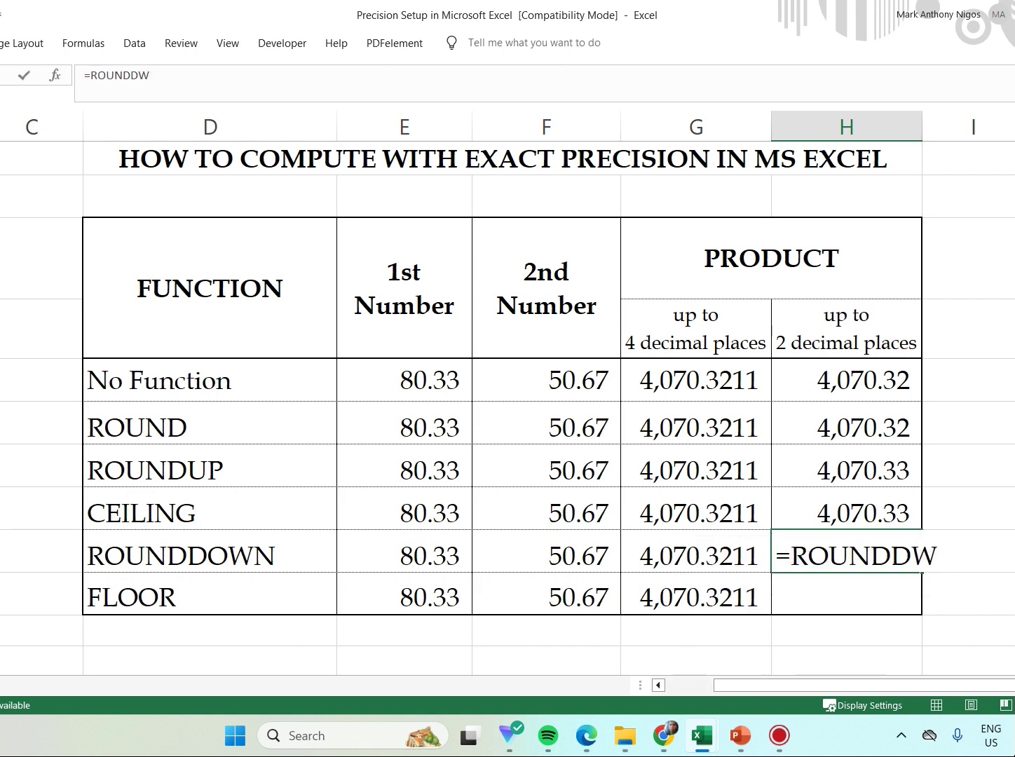
text(OWN()
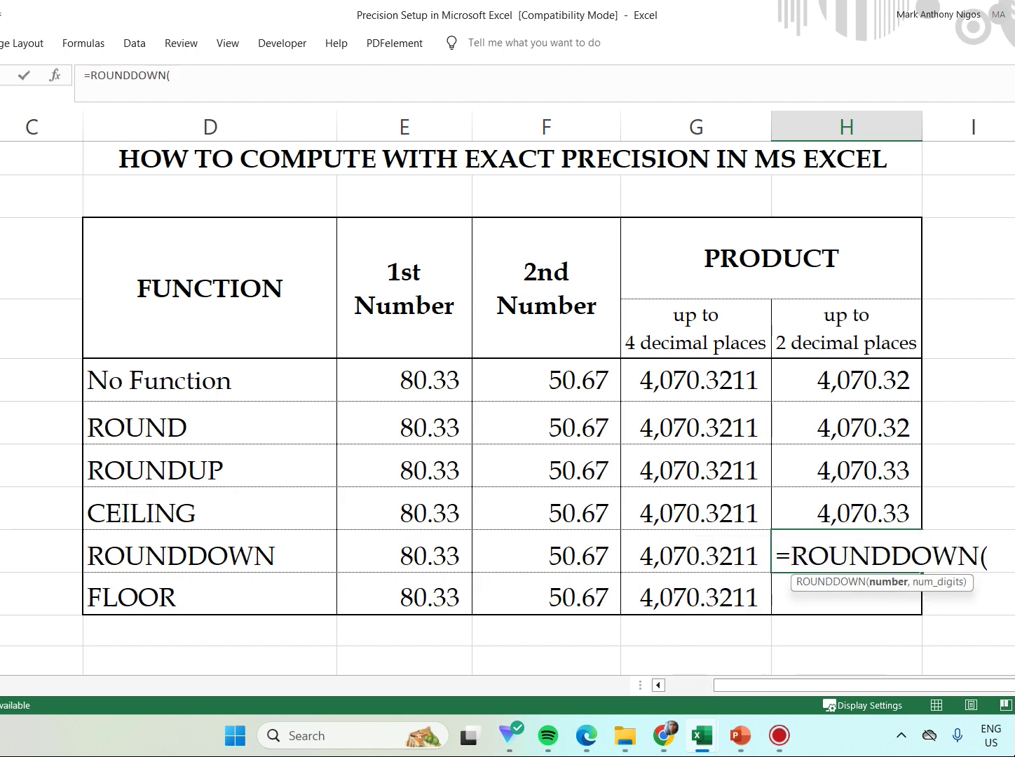
click(420, 557)
text(*)
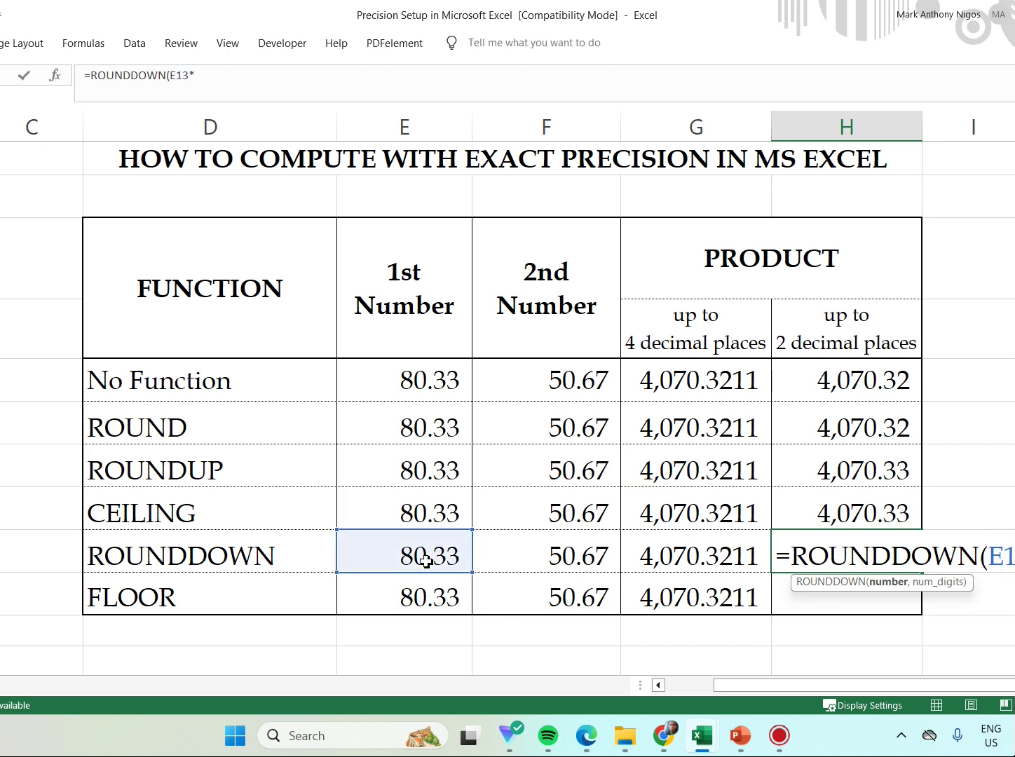
click(550, 545)
text(,)
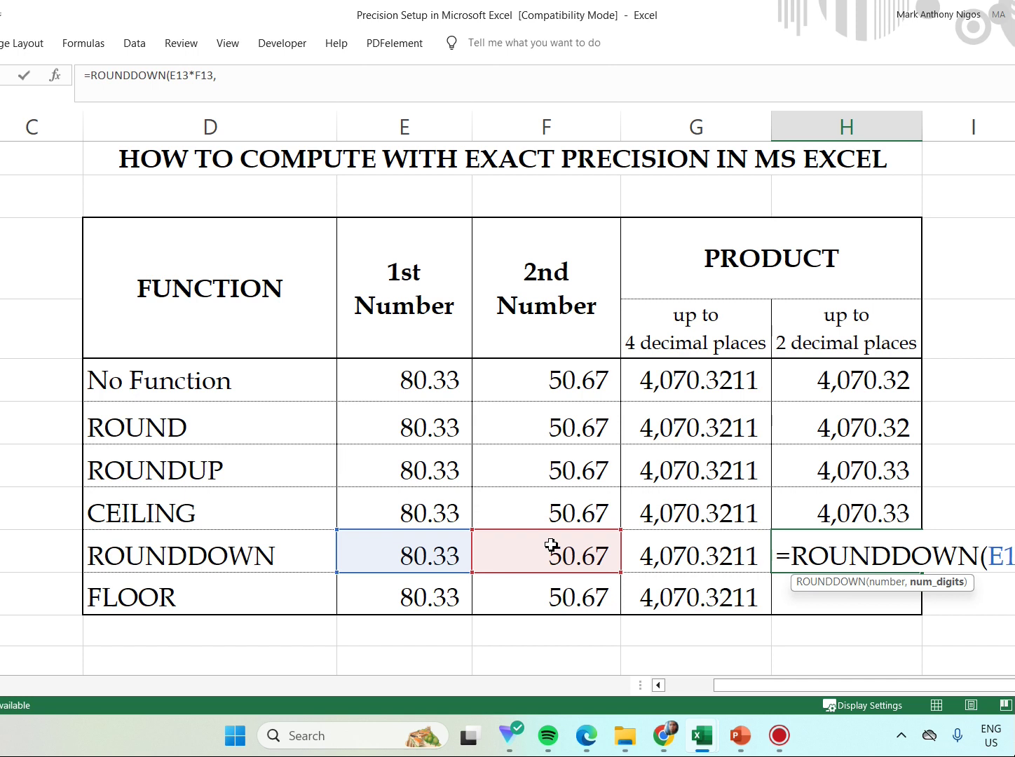
text(2))
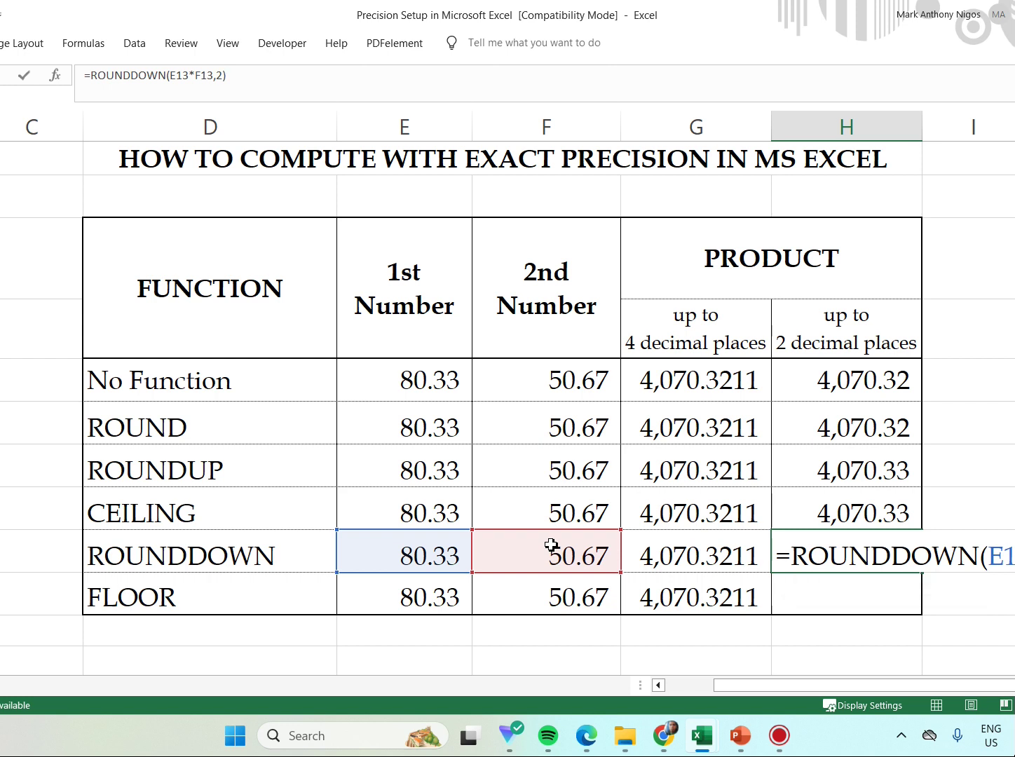
key(Return)
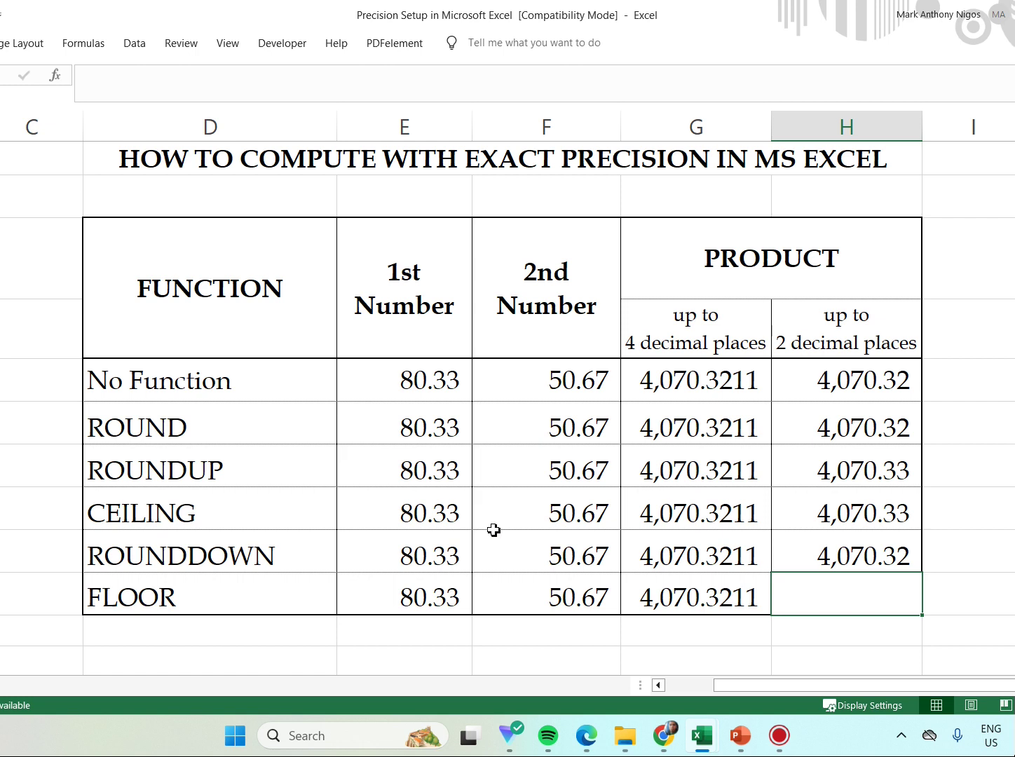
Compare the ROUNDDOWN product in H13 with the four-decimal product in G13 and review the function labels.
click(832, 565)
click(230, 438)
click(211, 561)
click(838, 569)
click(737, 562)
click(843, 556)
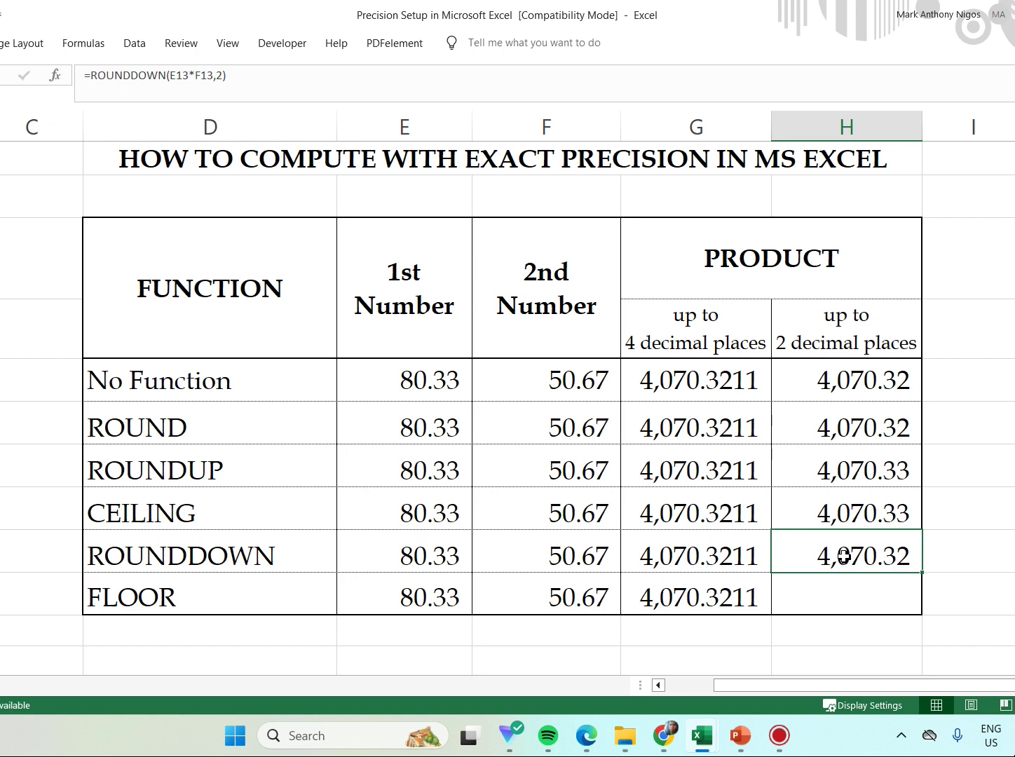
click(862, 607)
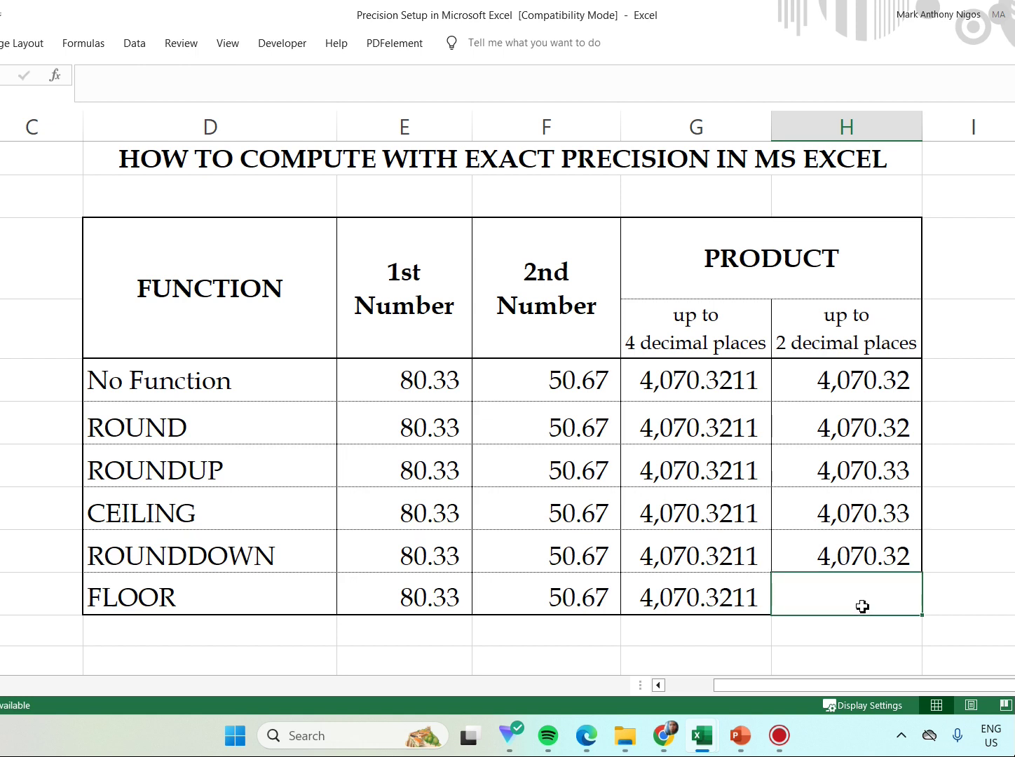
text(=)
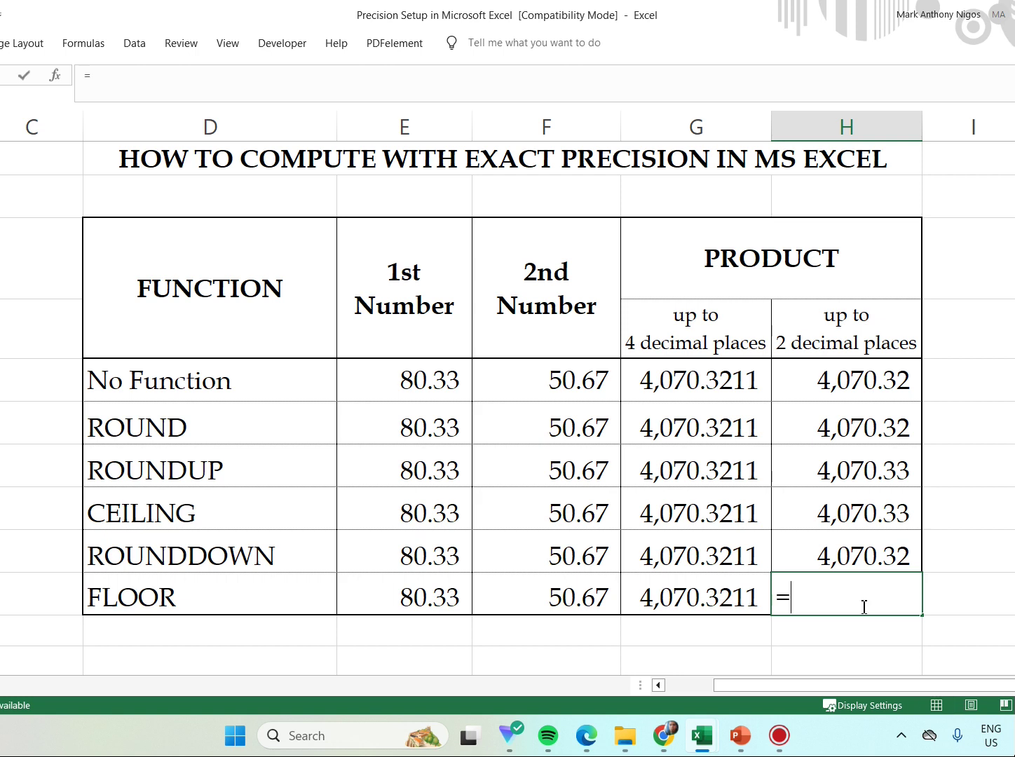
key(Escape)
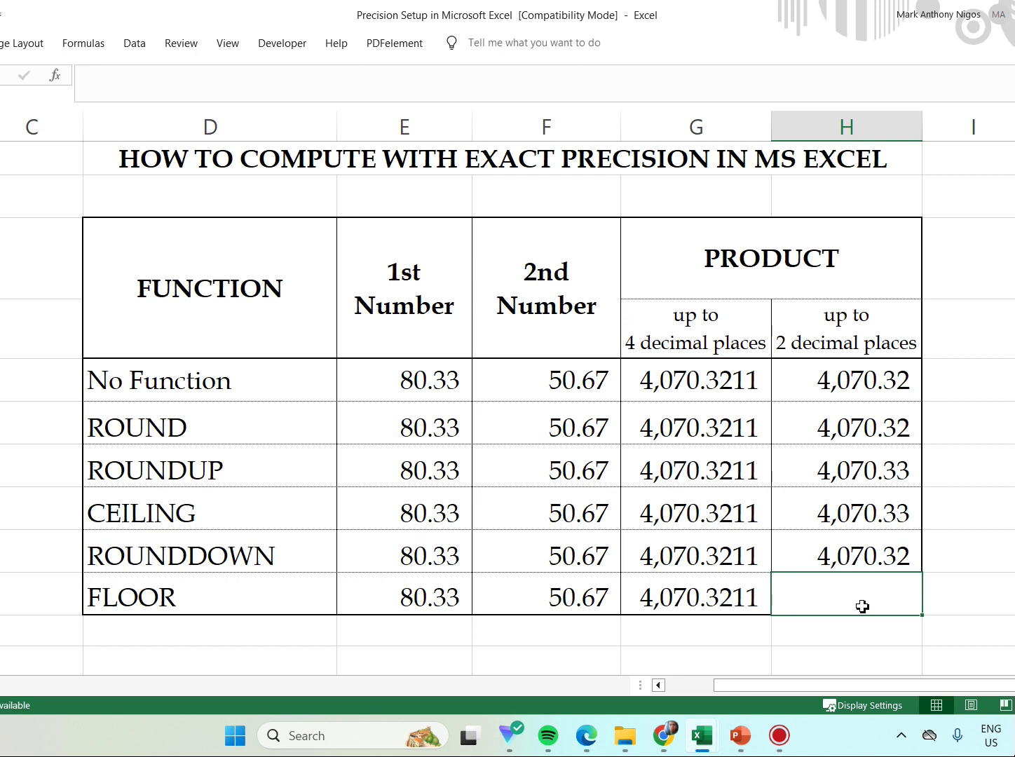
Compare the CEILING row's label in D12 with the FLOOR row's label in D14.
click(156, 514)
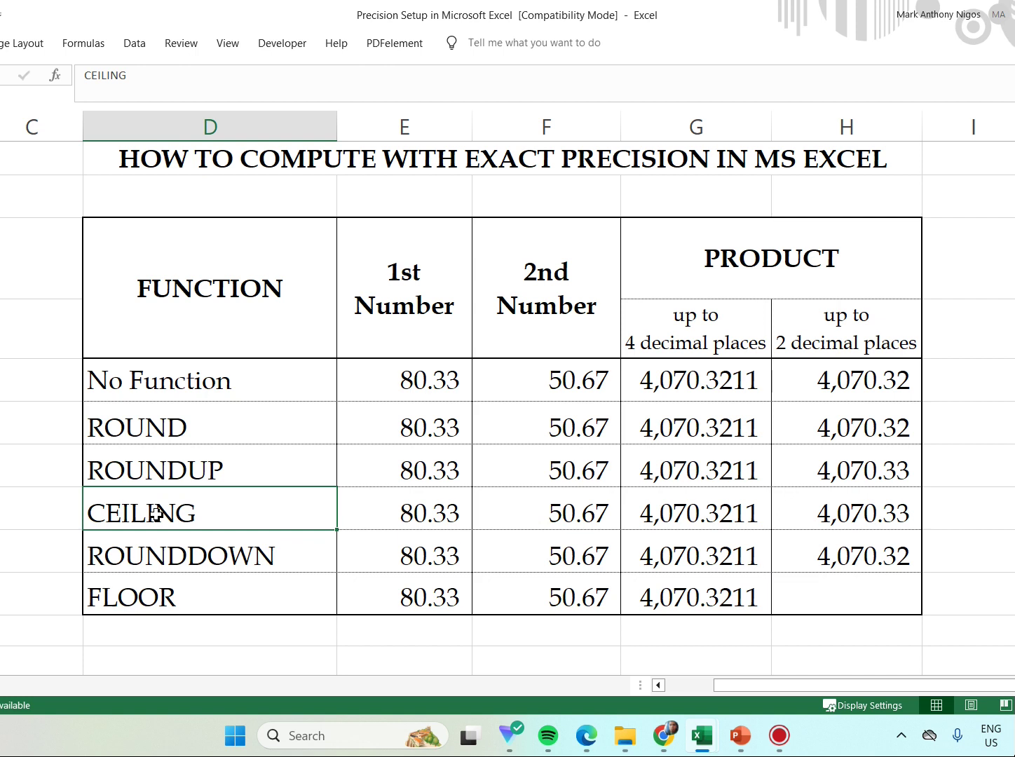
click(176, 598)
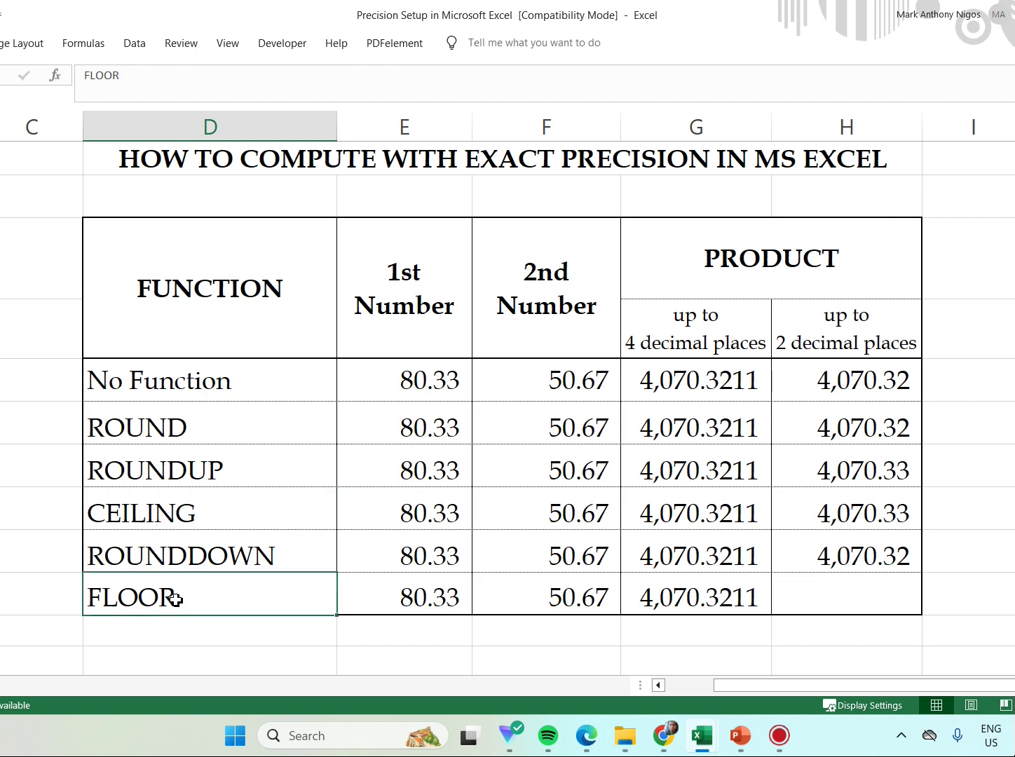
click(816, 583)
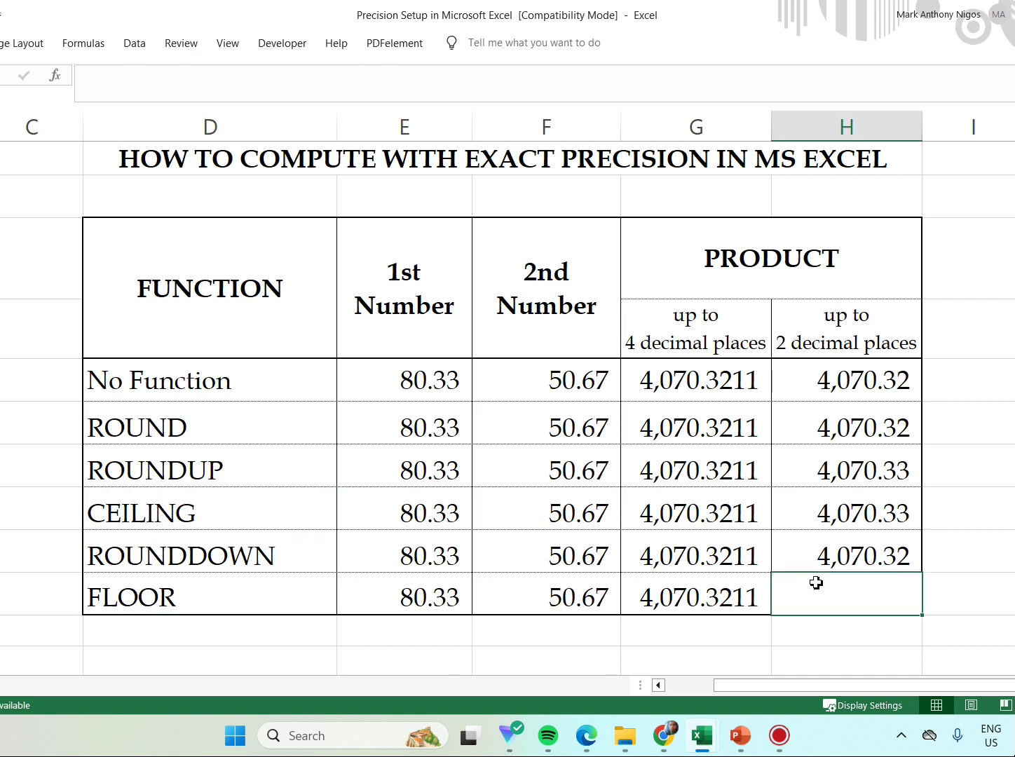
click(211, 500)
click(211, 595)
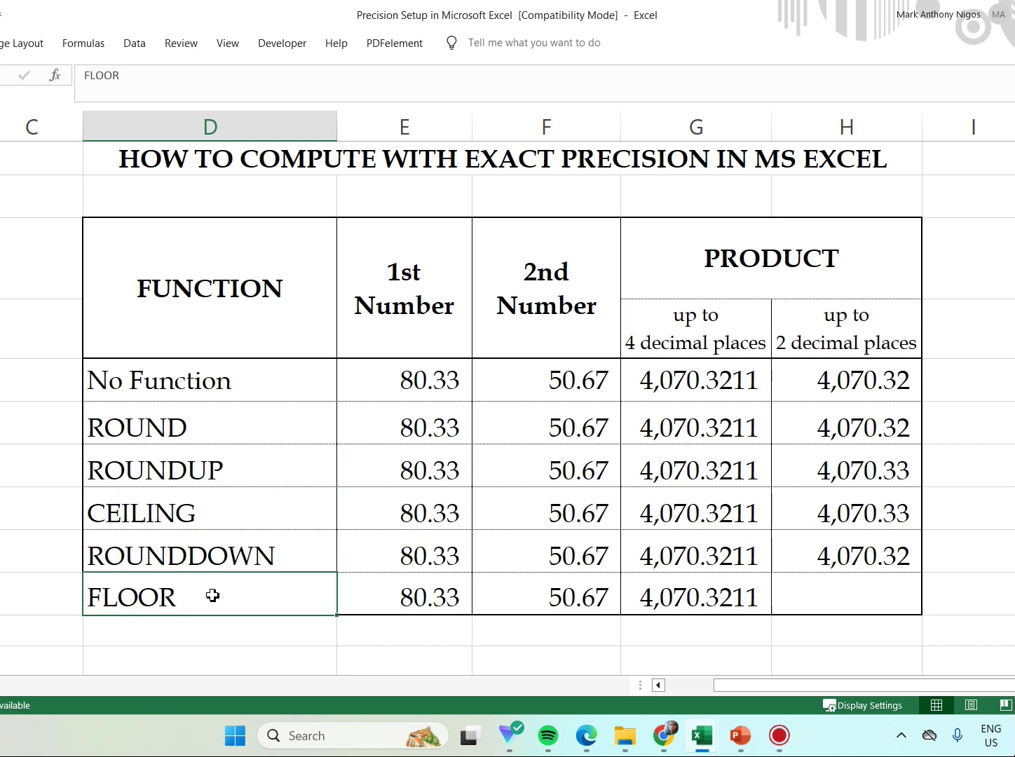
Enter =FLOOR(E14*F14,1) in H14 to compute the FLOOR row's product with a significance of 1.
click(863, 602)
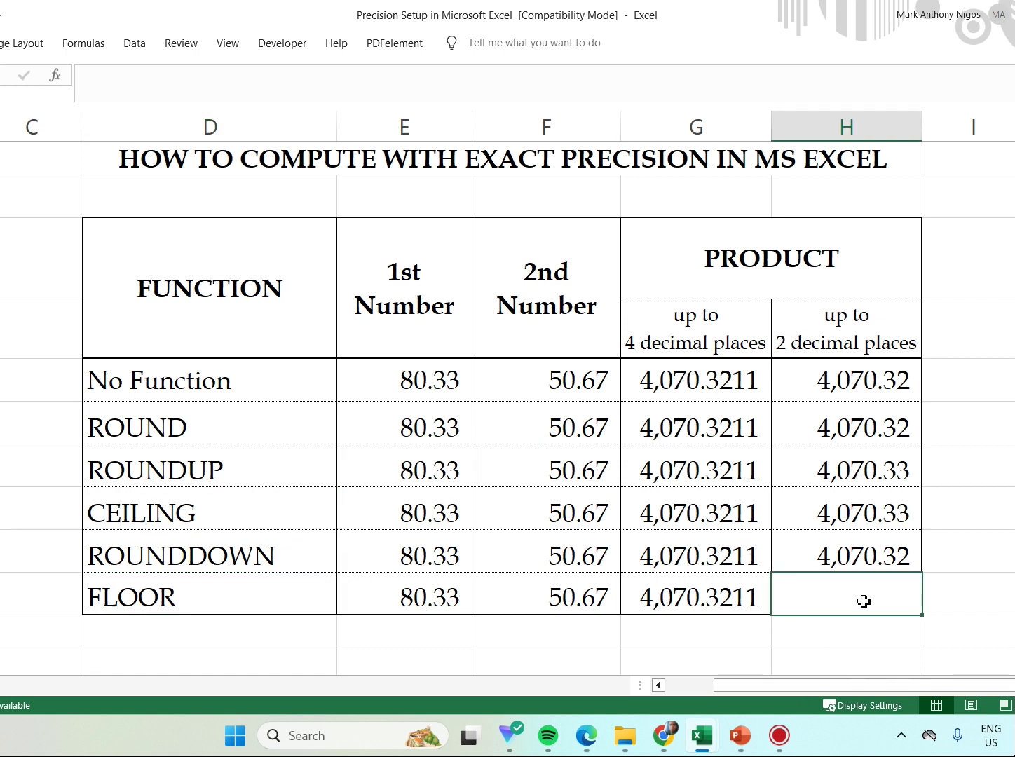
text(=FLOOR)
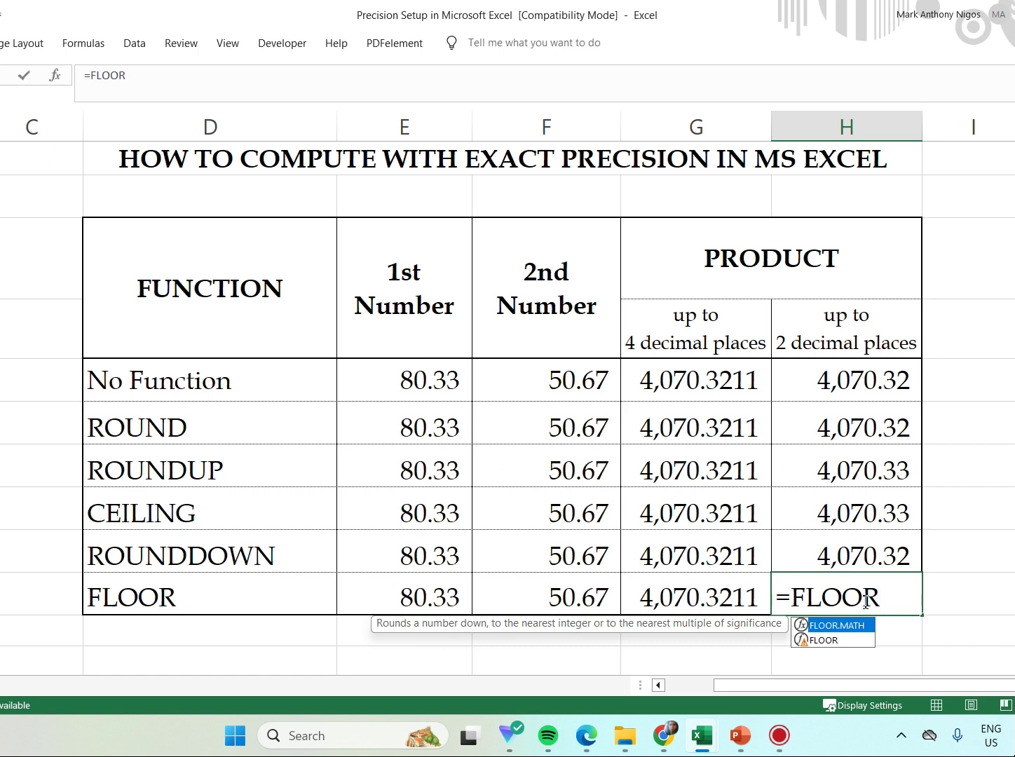
text(()
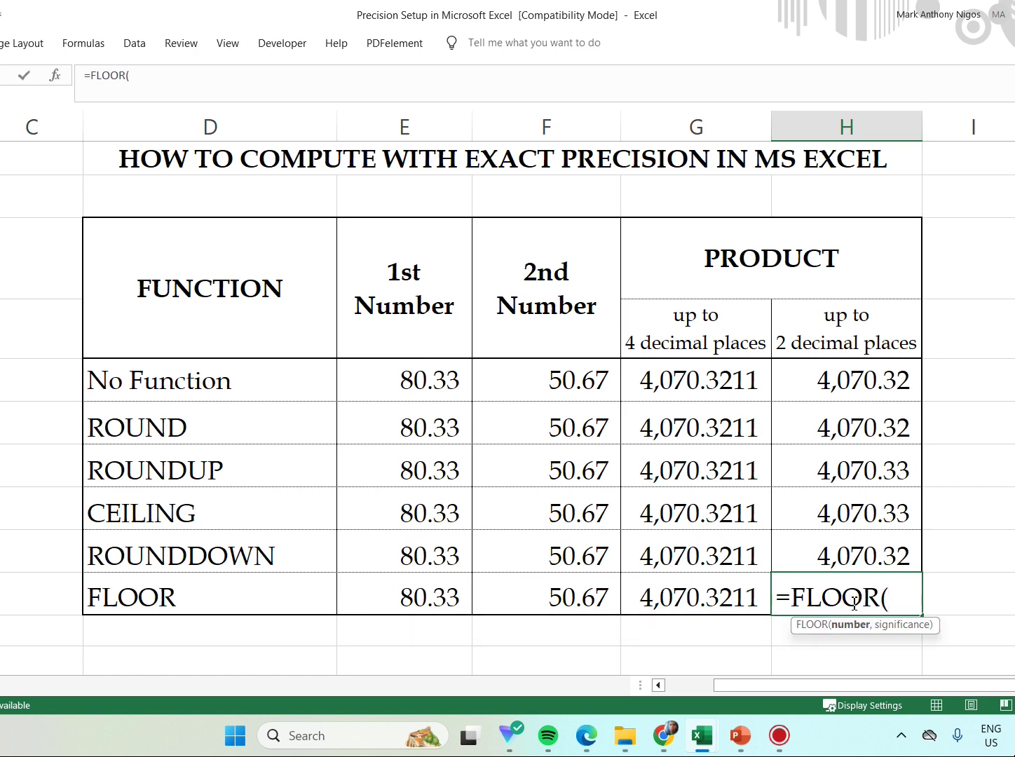
click(699, 600)
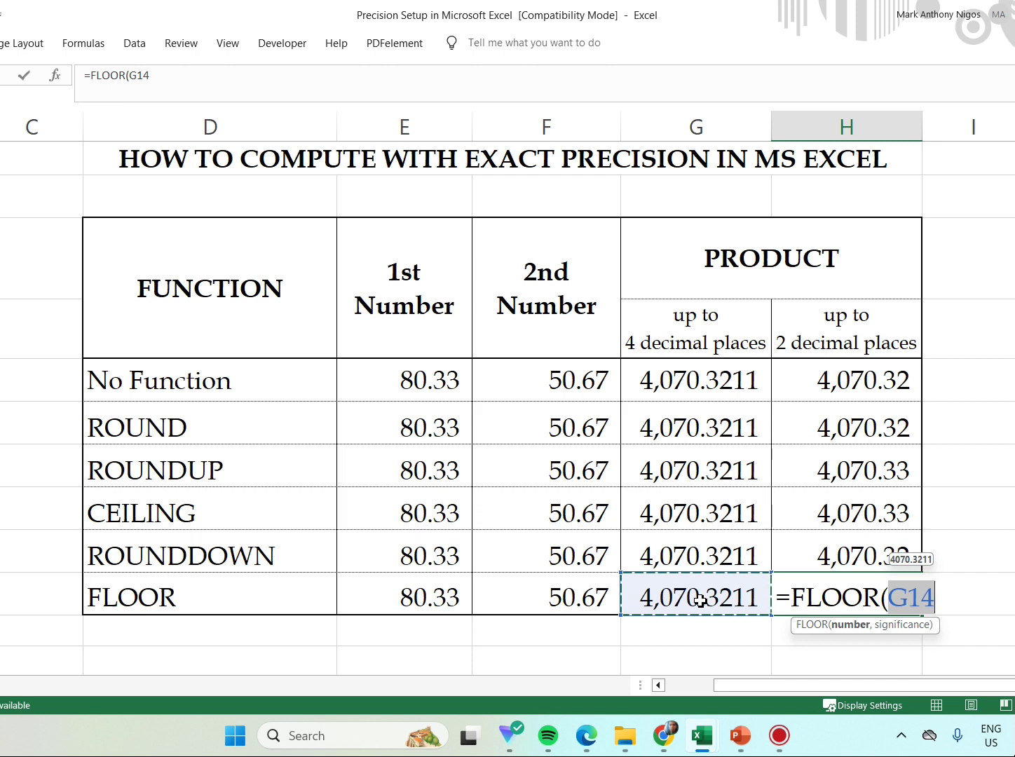
click(429, 605)
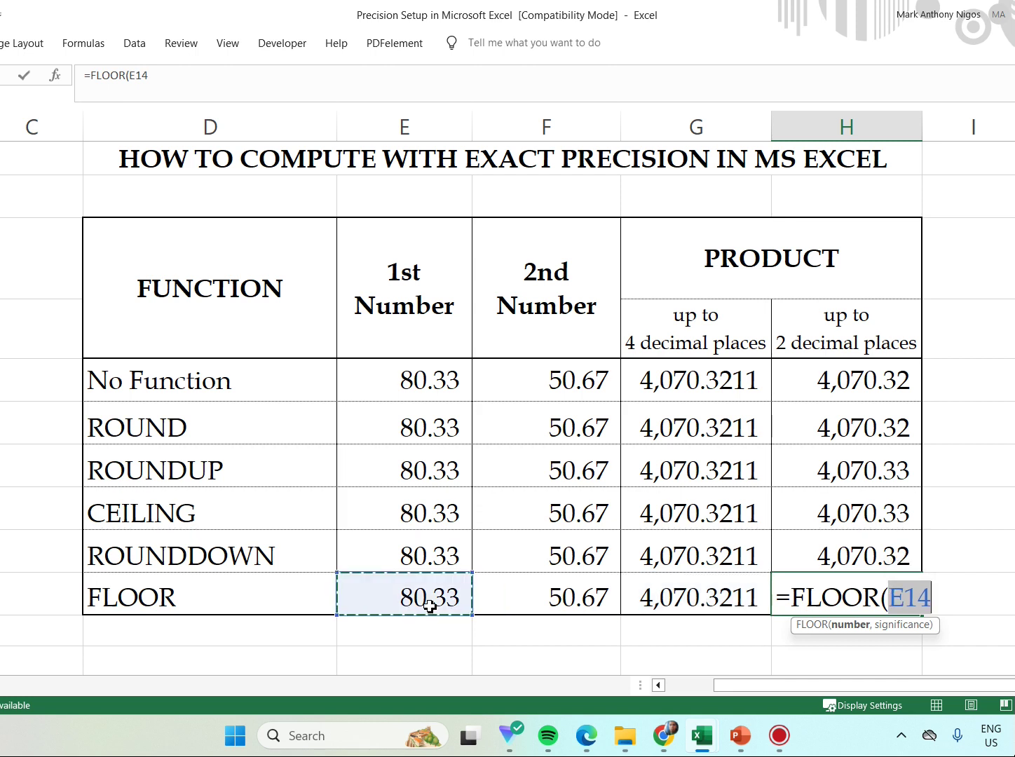
text(*)
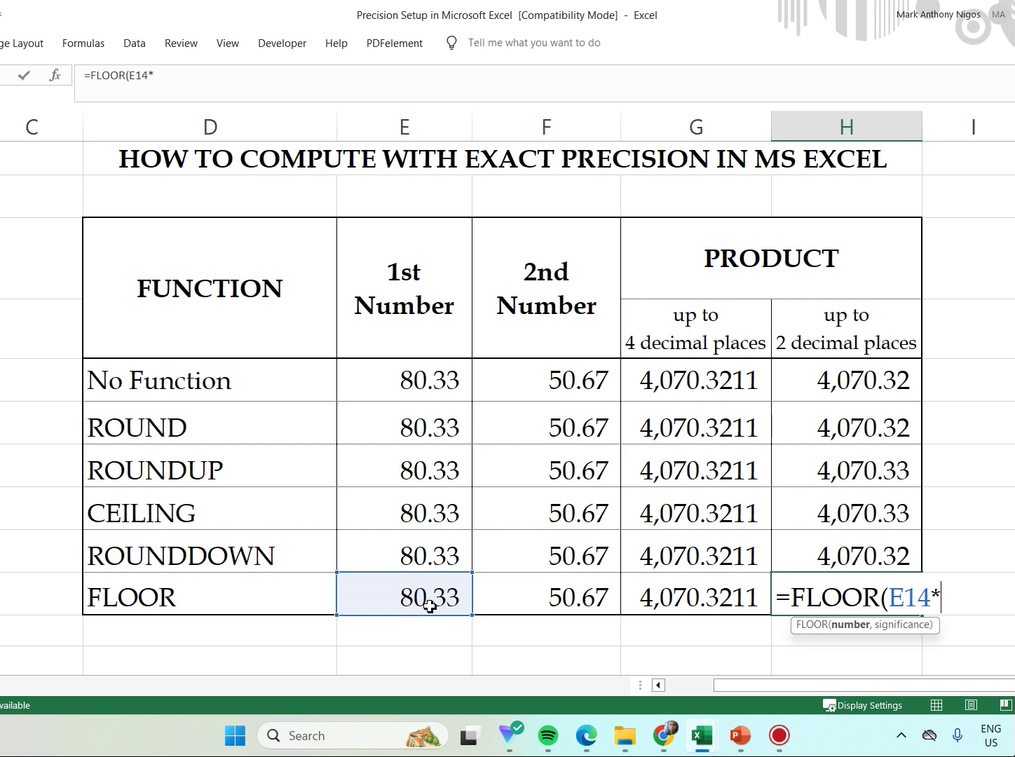
click(563, 603)
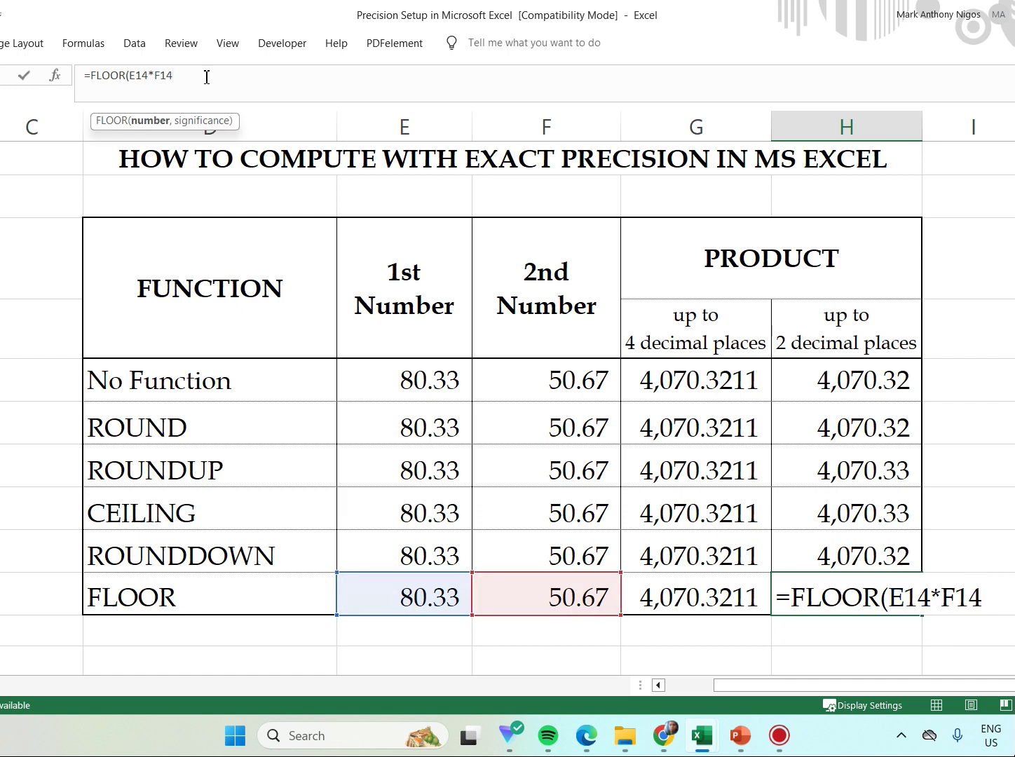
text(.)
key(BackSpace)
text(,)
text(1)
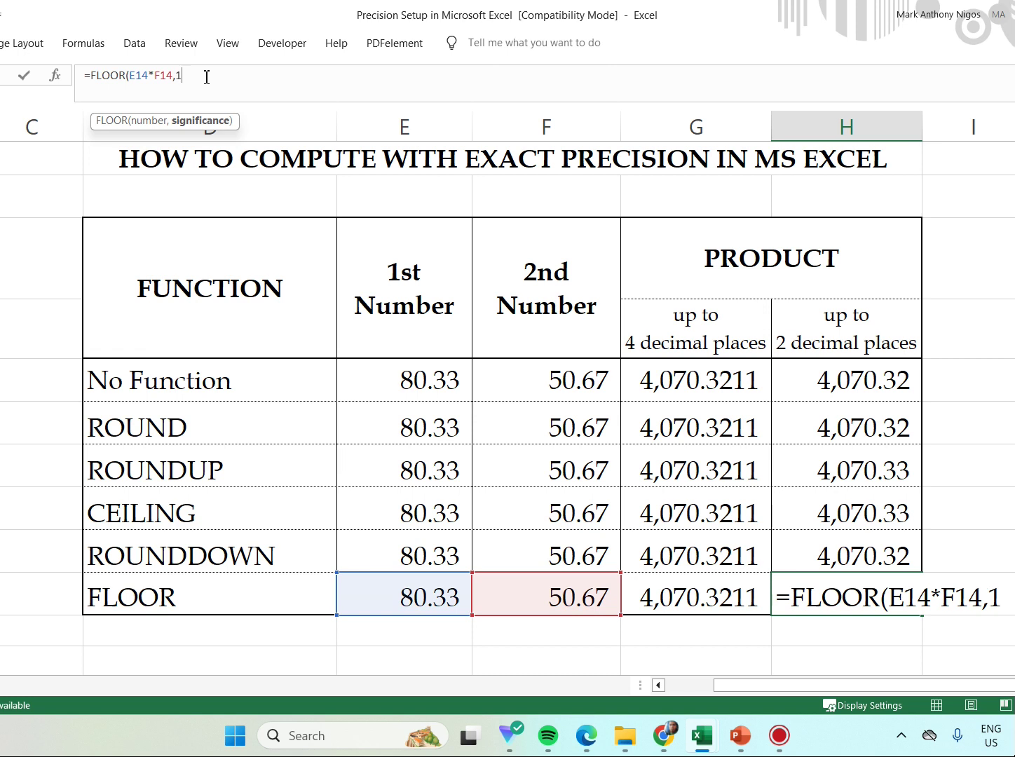
text())
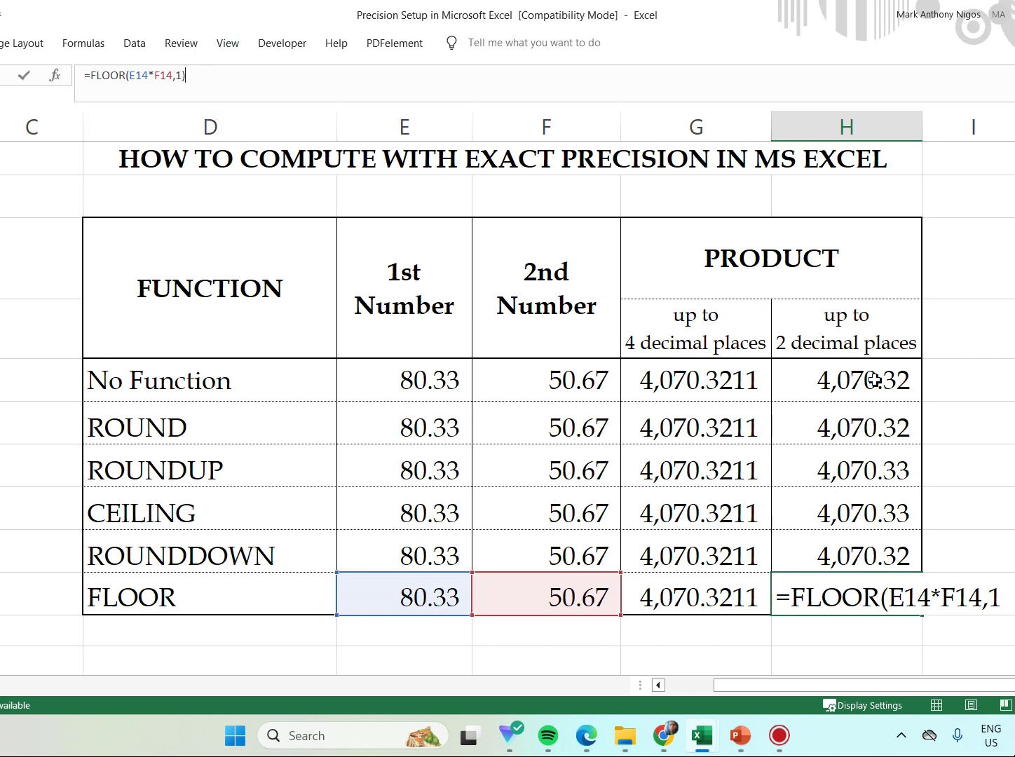
key(Return)
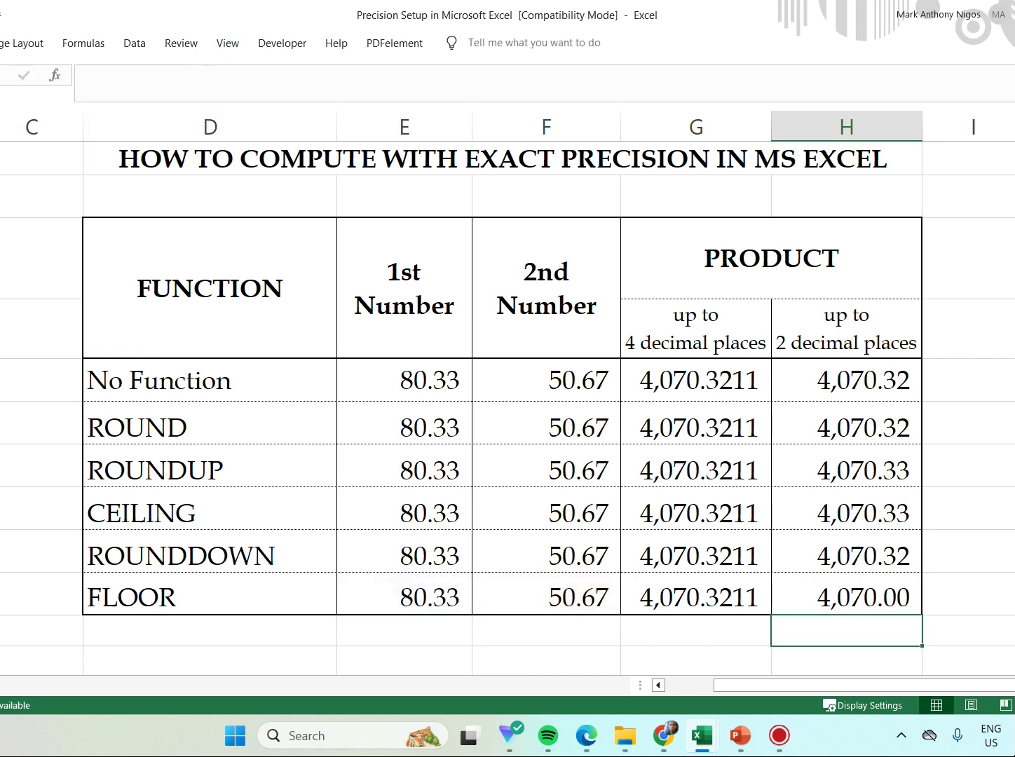
Compare the FLOOR product in H14 with the four-decimal product in G14 and inspect the formula behind G14.
click(851, 600)
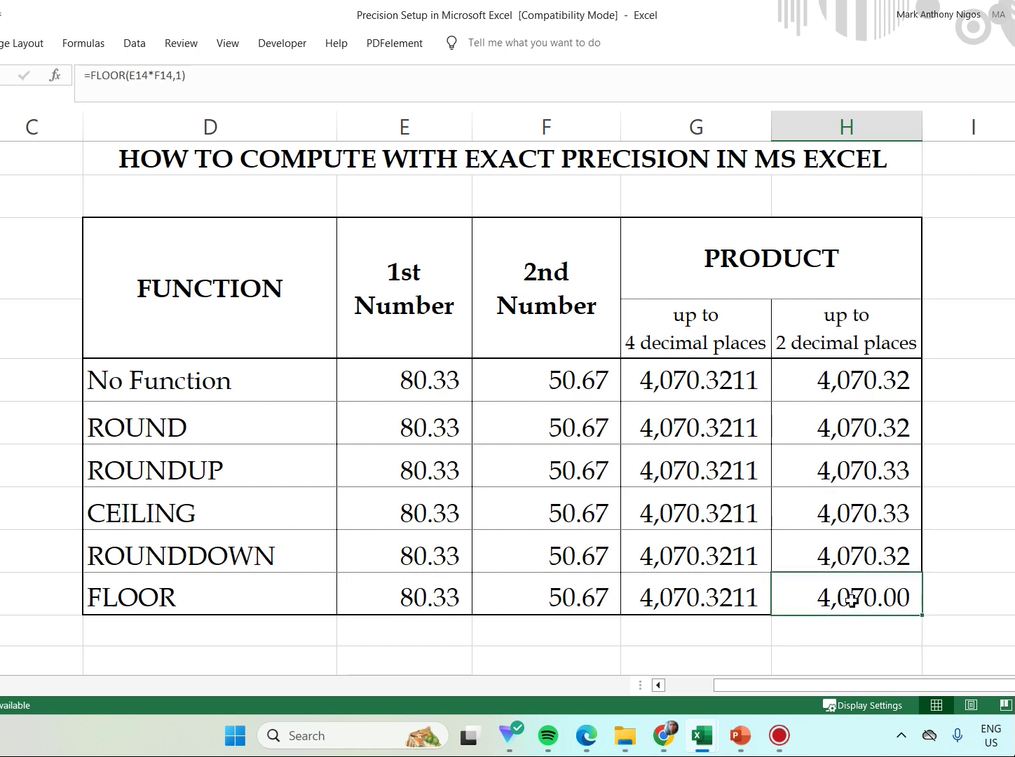
click(708, 605)
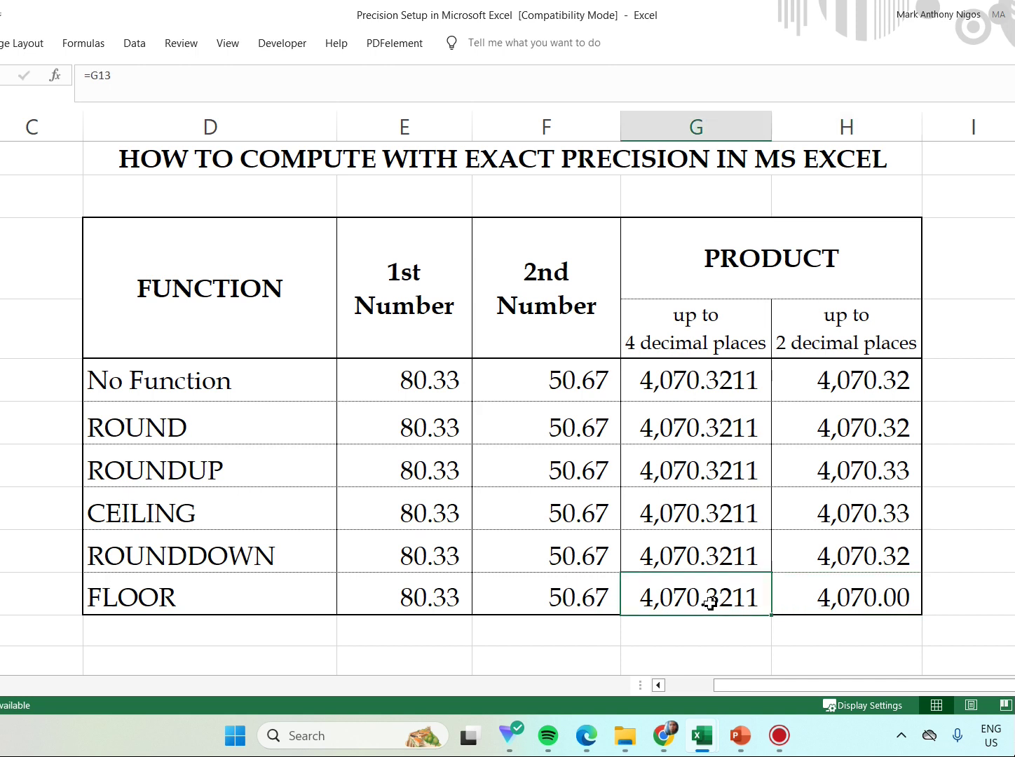
double_click(710, 603)
click(716, 635)
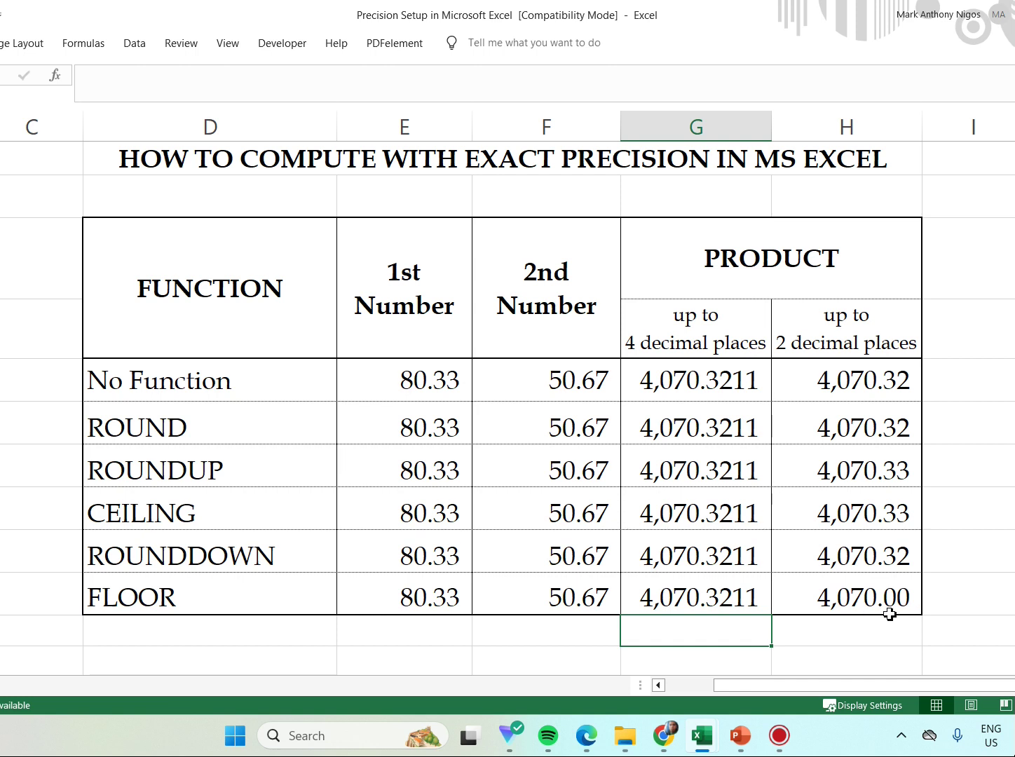
Change the formula in G14 to =G13+3.
click(683, 594)
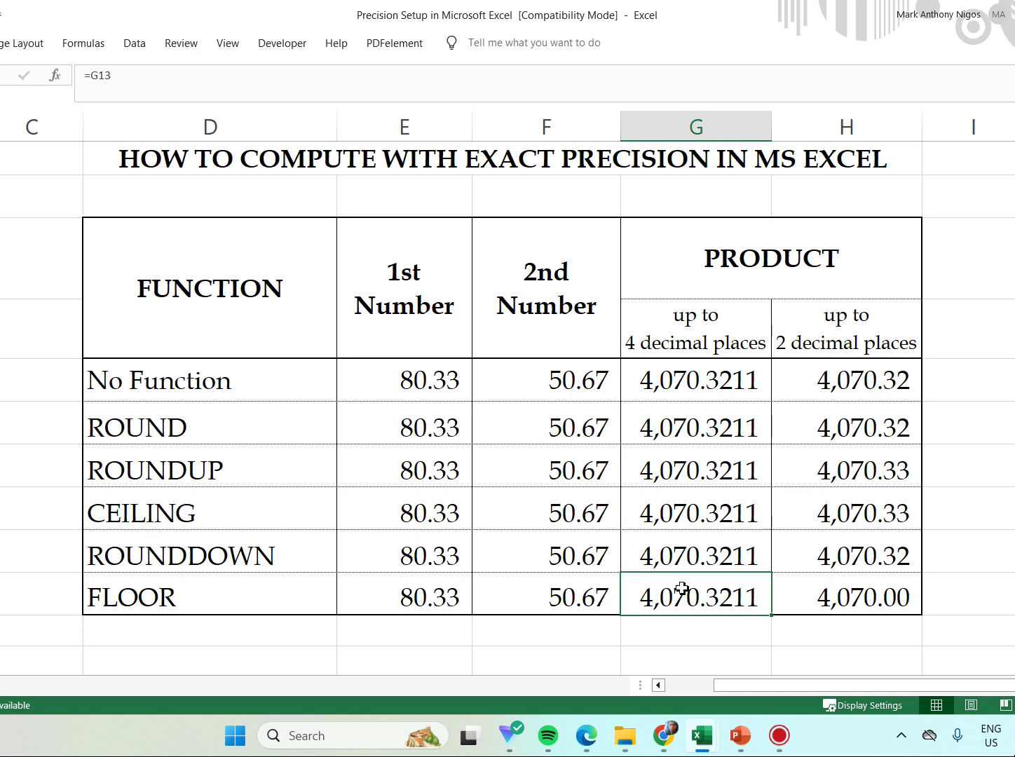
click(161, 82)
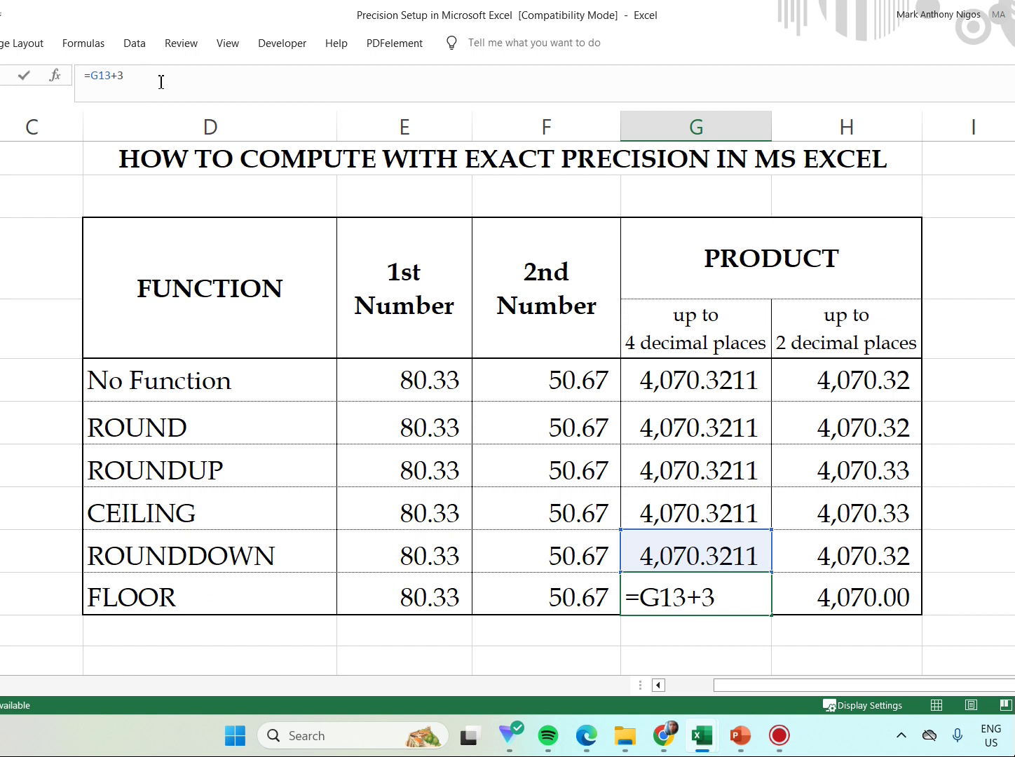
key(Return)
click(722, 603)
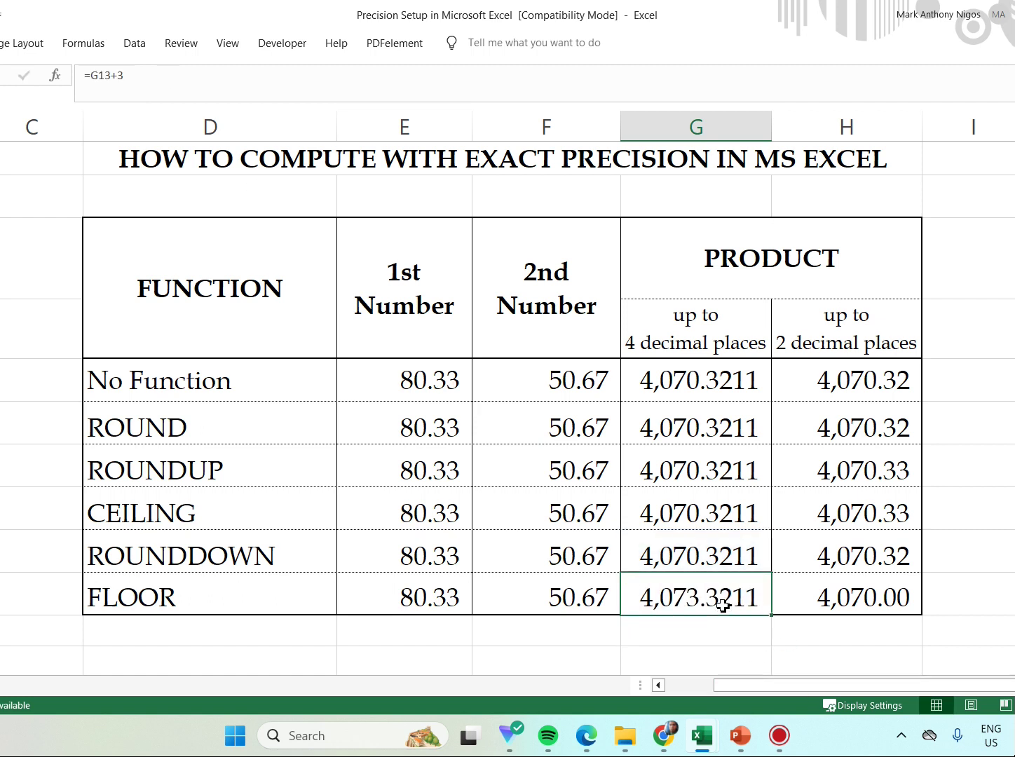
Try the formula =G13+0.3 in G14 and compare it with the FLOOR product in H14.
click(120, 78)
text(.)
key(Return)
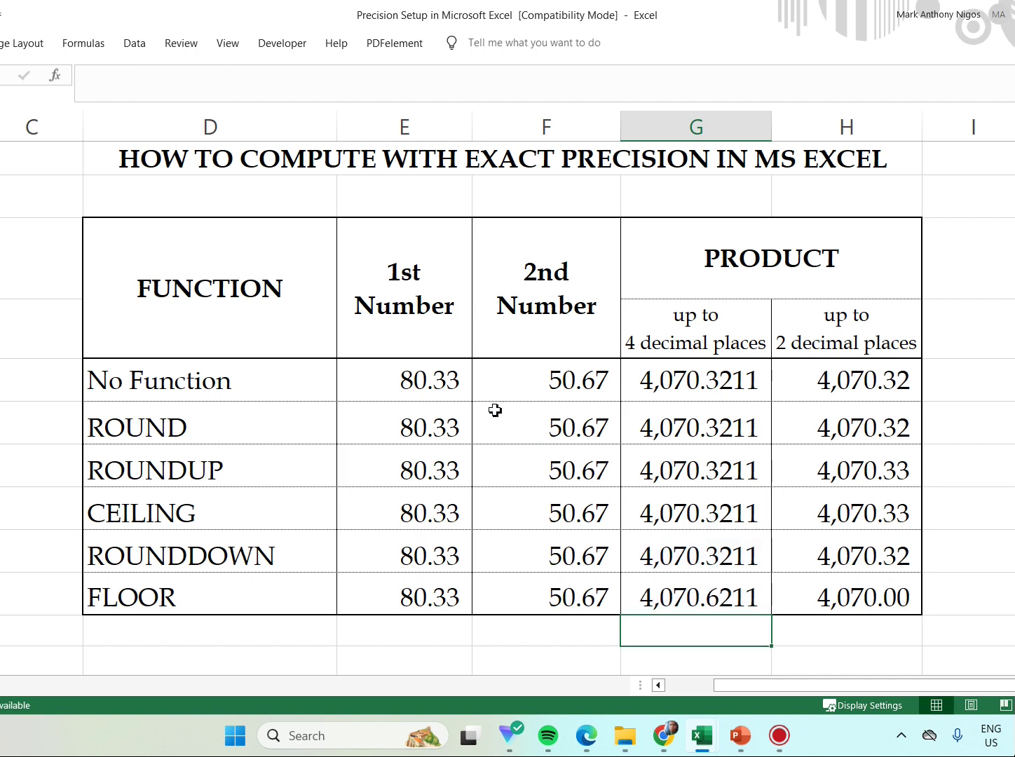
click(865, 595)
click(707, 608)
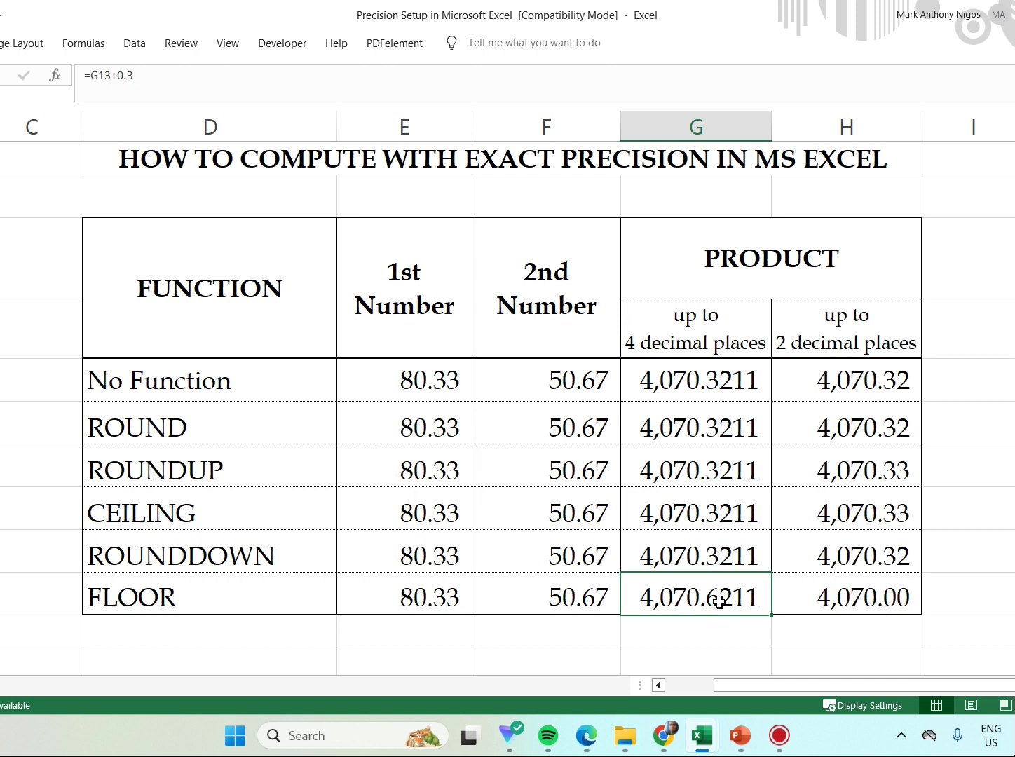
click(837, 602)
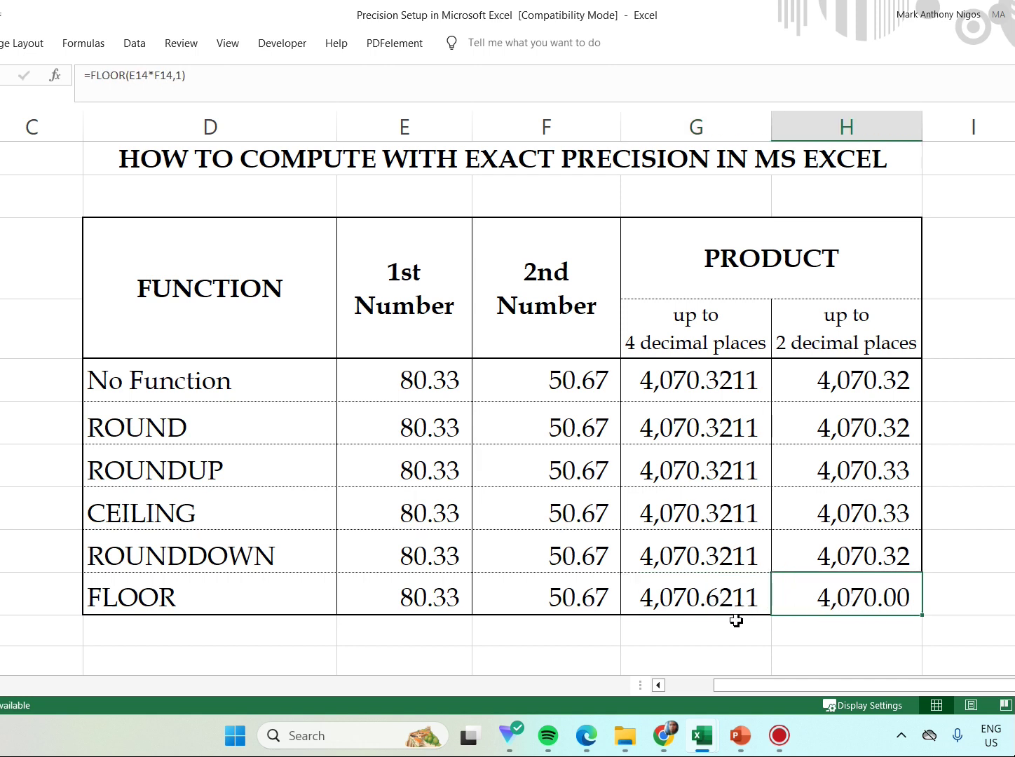
key(ctrl+z)
click(746, 634)
Change the FLOOR formula in H14 to =FLOOR(E14*F14,0.1) and compare it with the four-decimal product in G14.
click(843, 596)
click(173, 75)
key(BackSpace)
text(.1)
key(Return)
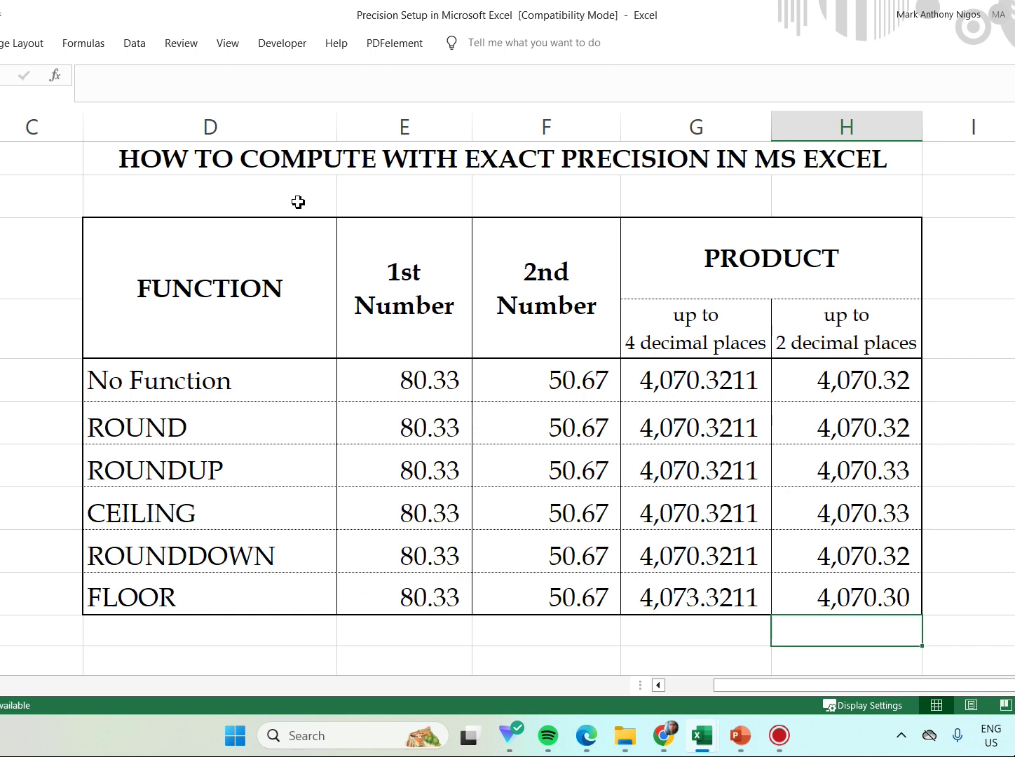
click(713, 600)
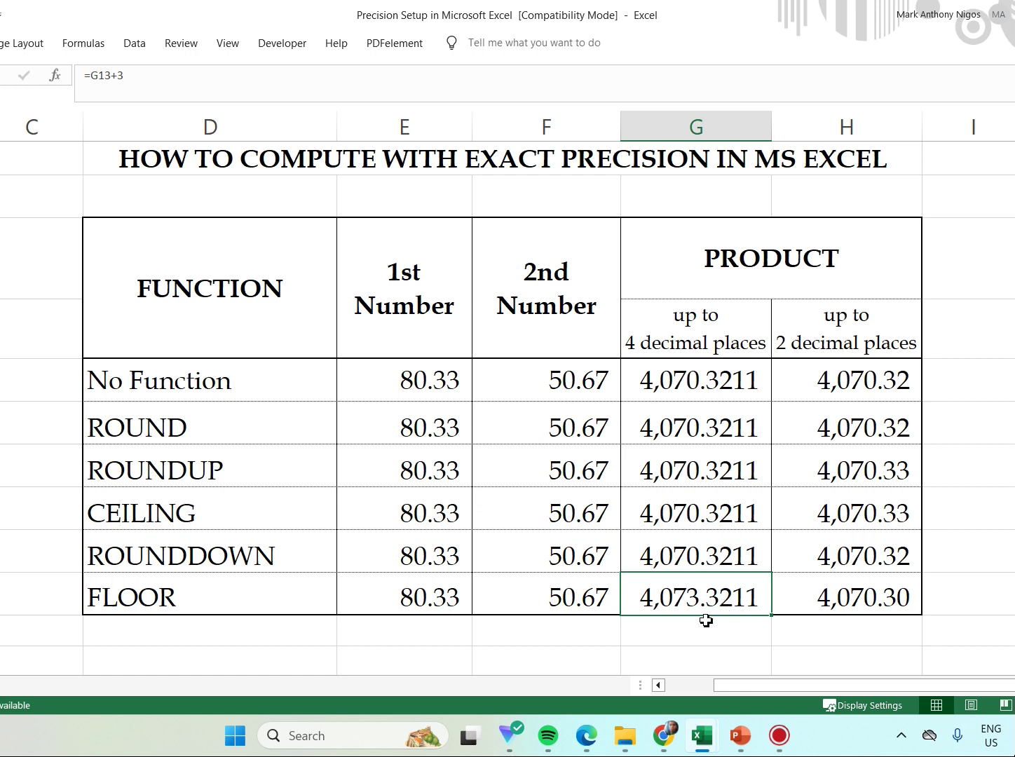
click(910, 603)
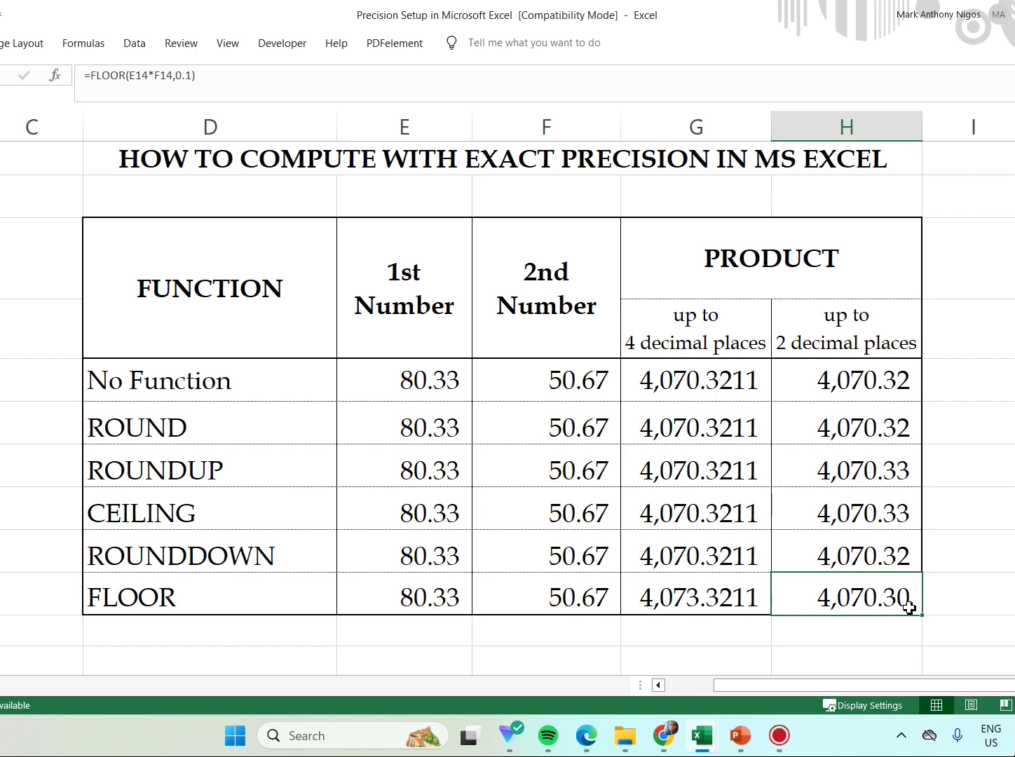
Change the significance of the FLOOR formula in H14 to 0.01.
click(187, 73)
text(0)
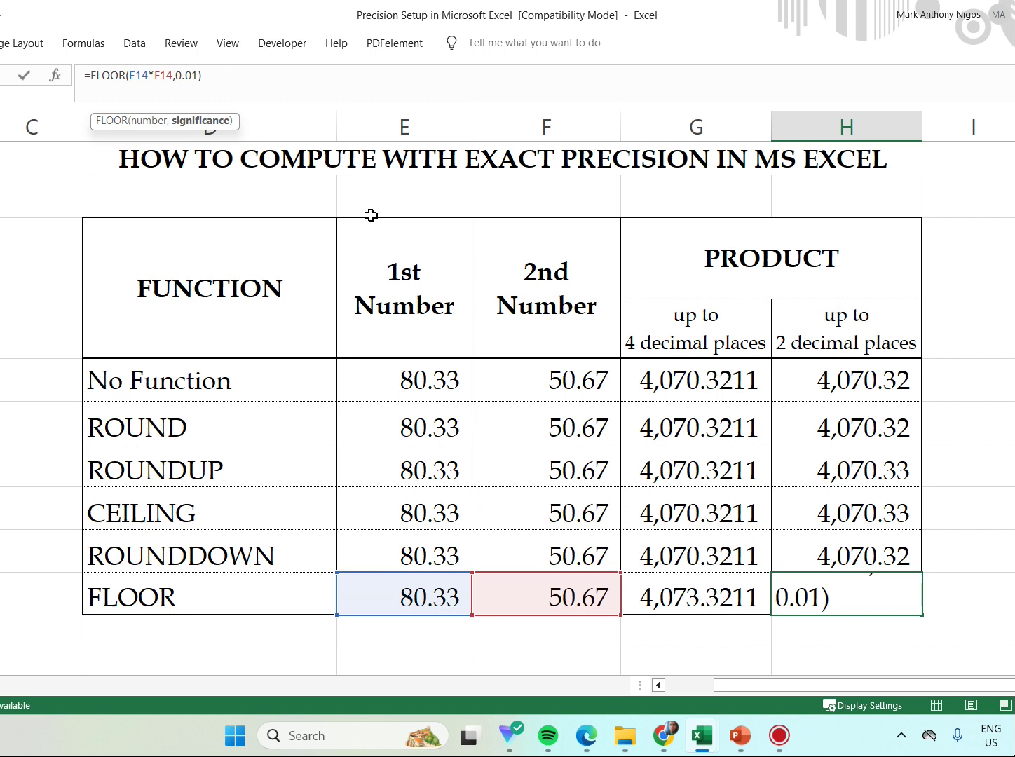
key(Return)
click(872, 602)
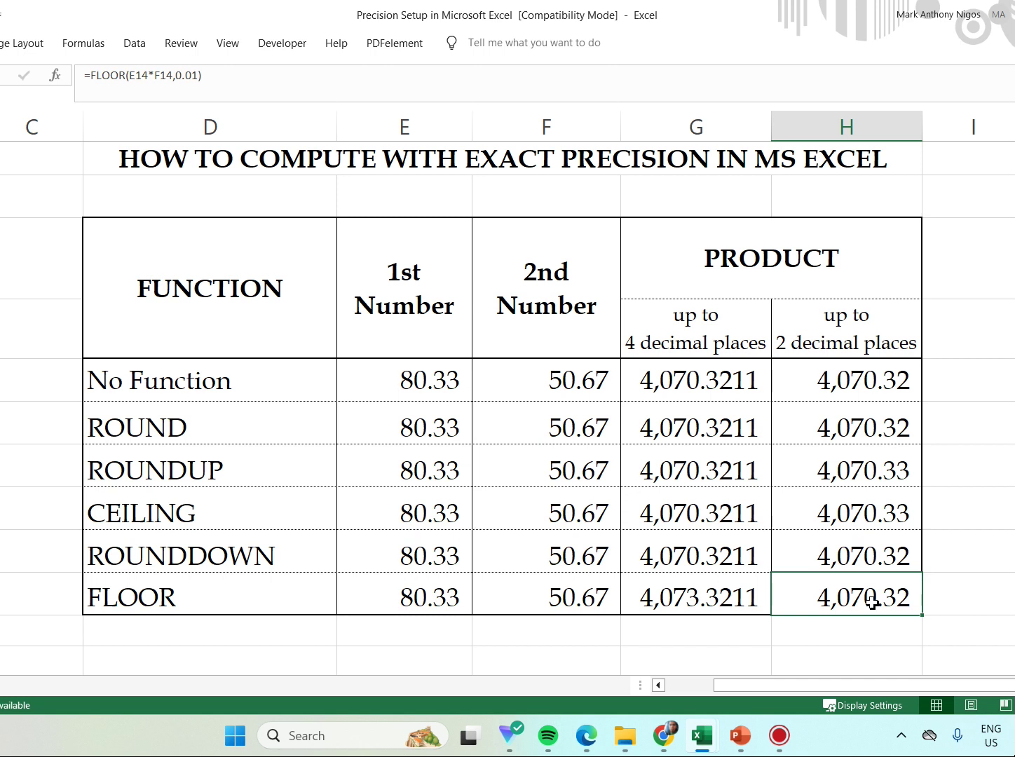
Fill the No Function, ROUND, ROUNDDOWN and FLOOR labels and their two-decimal products in column H with yellow.
click(231, 392)
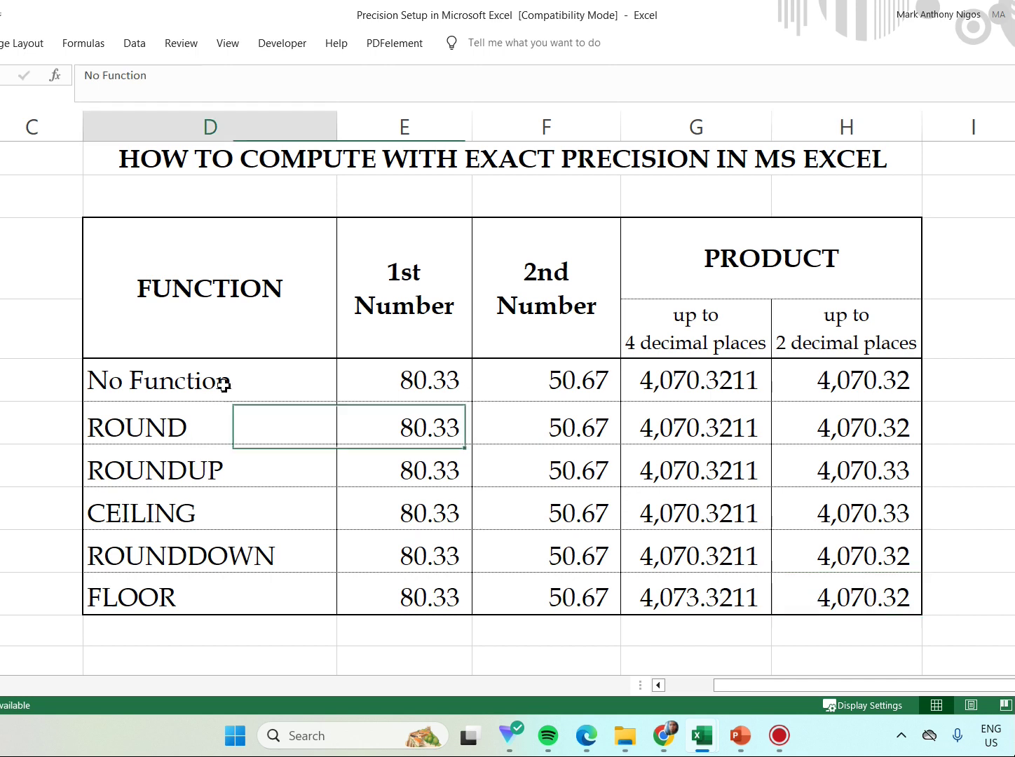
ctrl+click(244, 446)
ctrl+click(222, 557)
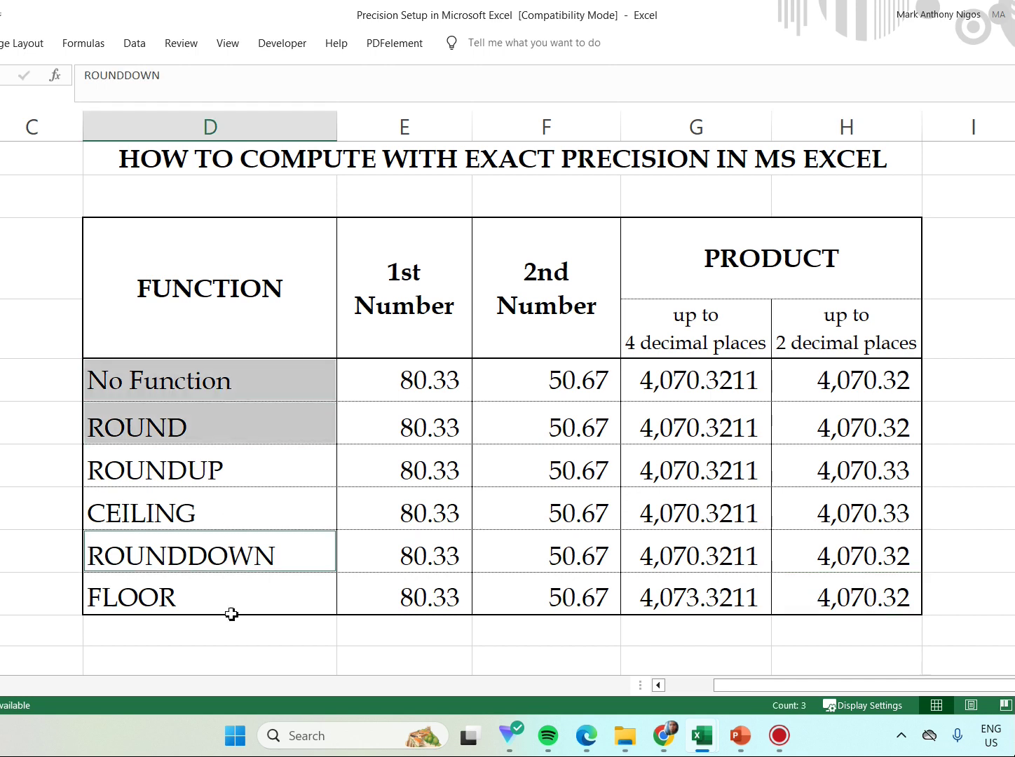
ctrl+click(227, 603)
ctrl+click(850, 395)
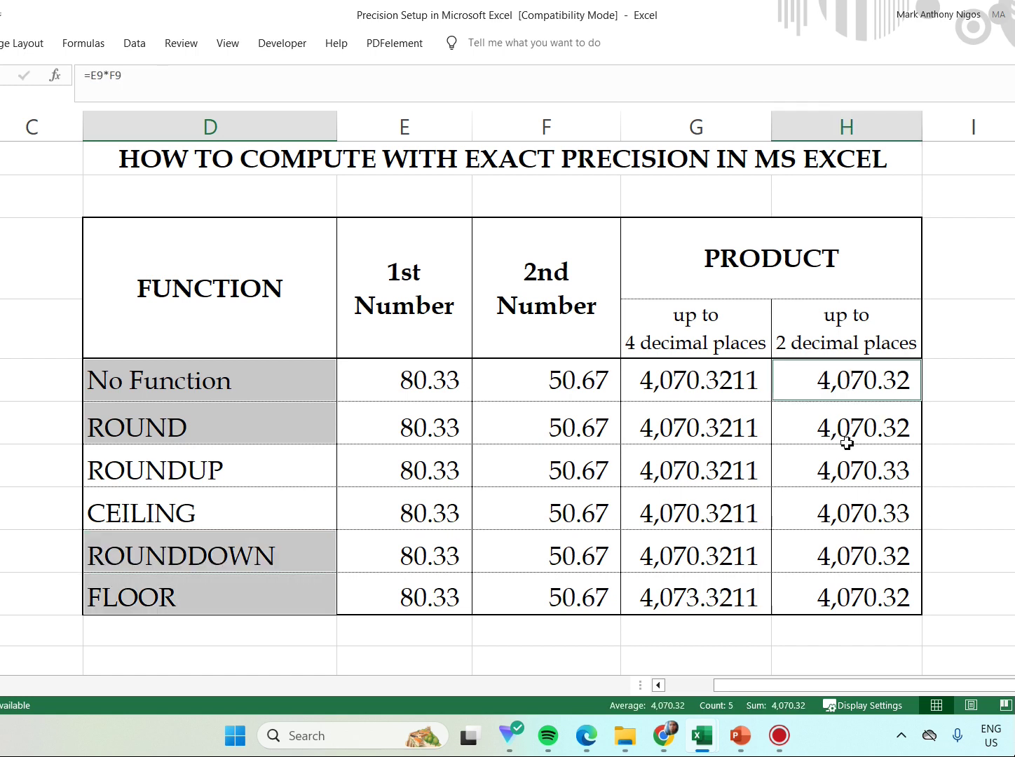
ctrl+click(844, 424)
ctrl+click(852, 561)
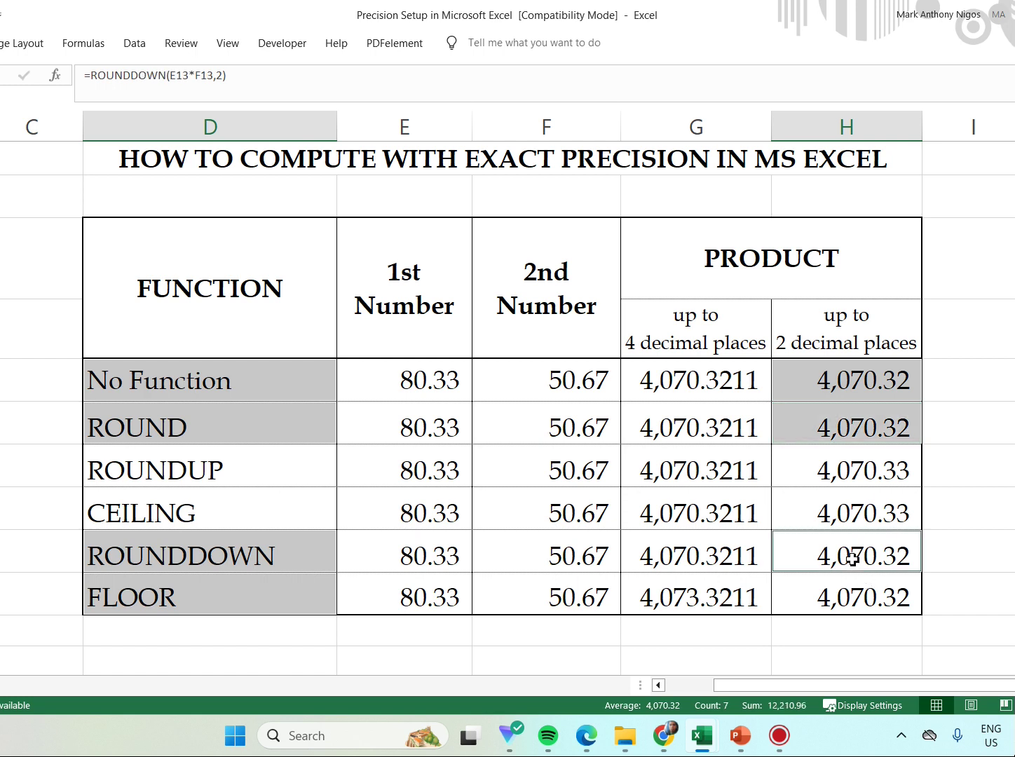
ctrl+click(861, 602)
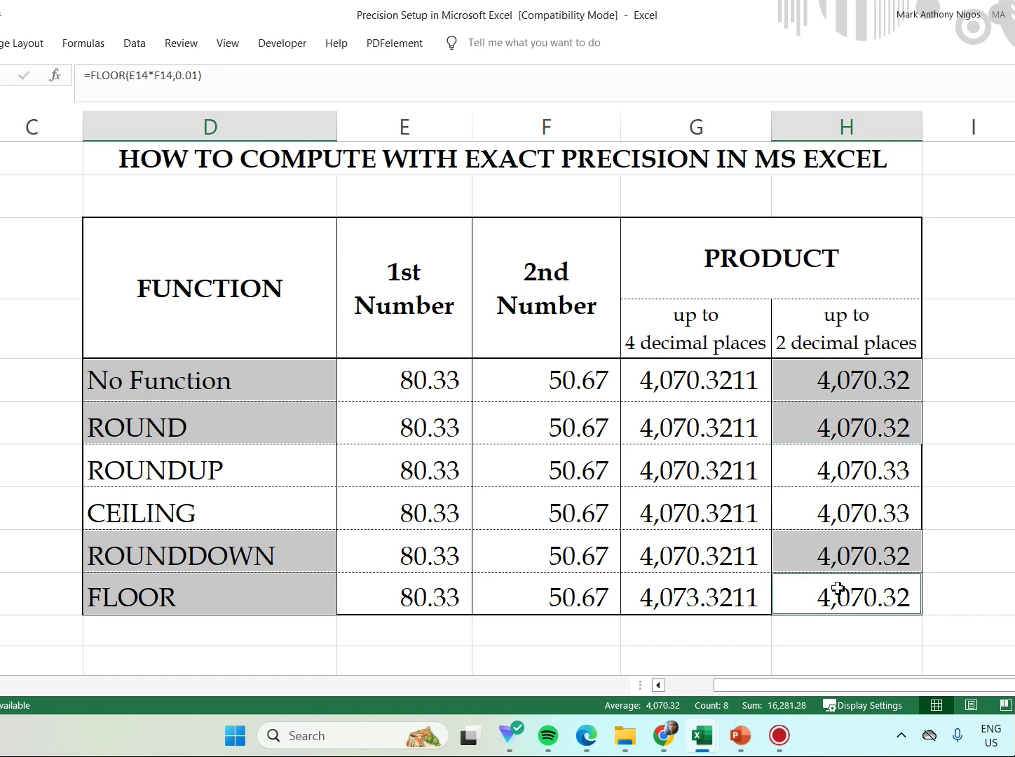
right_click(838, 589)
click(924, 636)
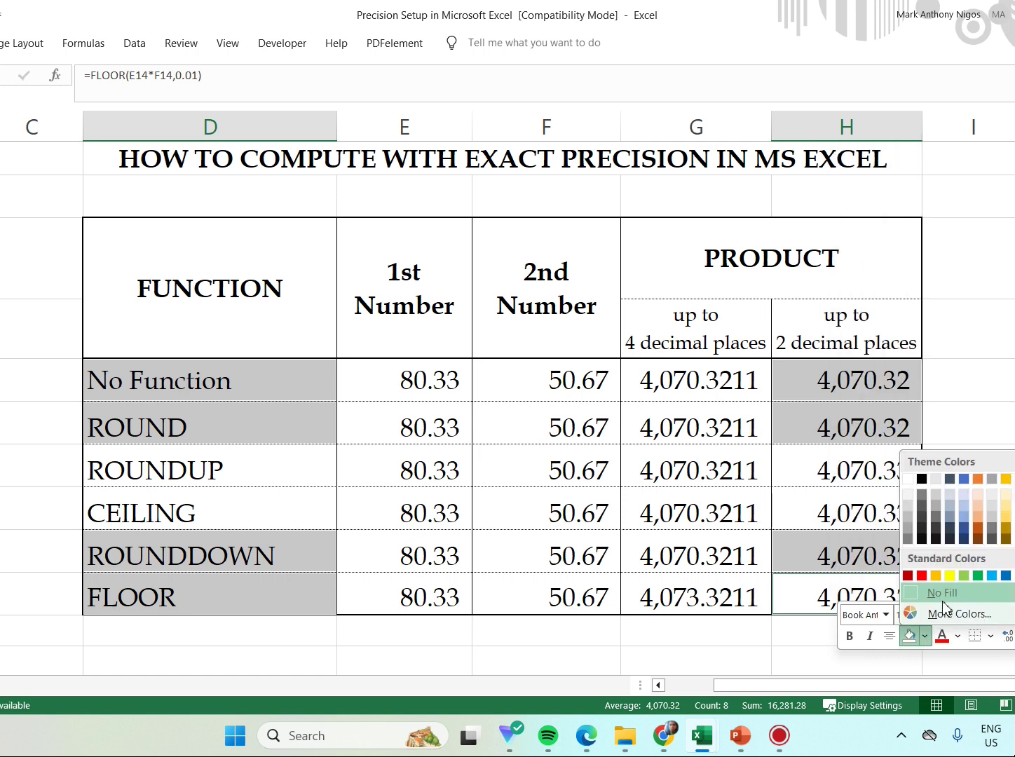
click(949, 576)
click(999, 506)
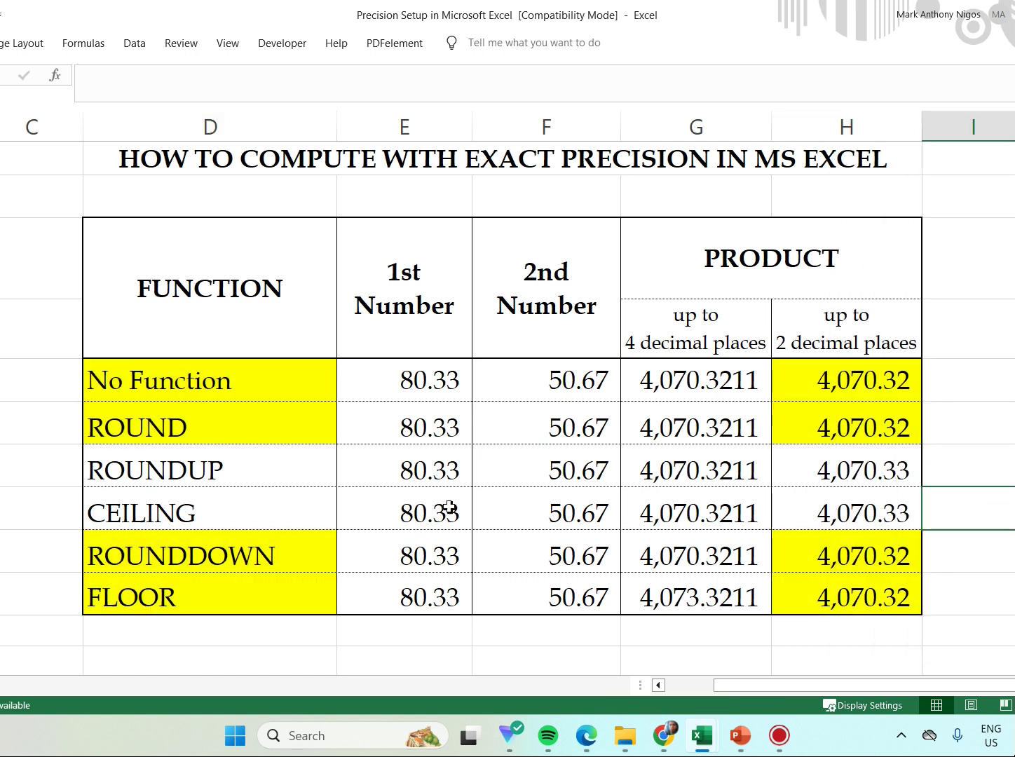
Fill the ROUNDUP and CEILING labels and their two-decimal products in H11:H12 with the standard light blue.
drag(237, 471, 239, 513)
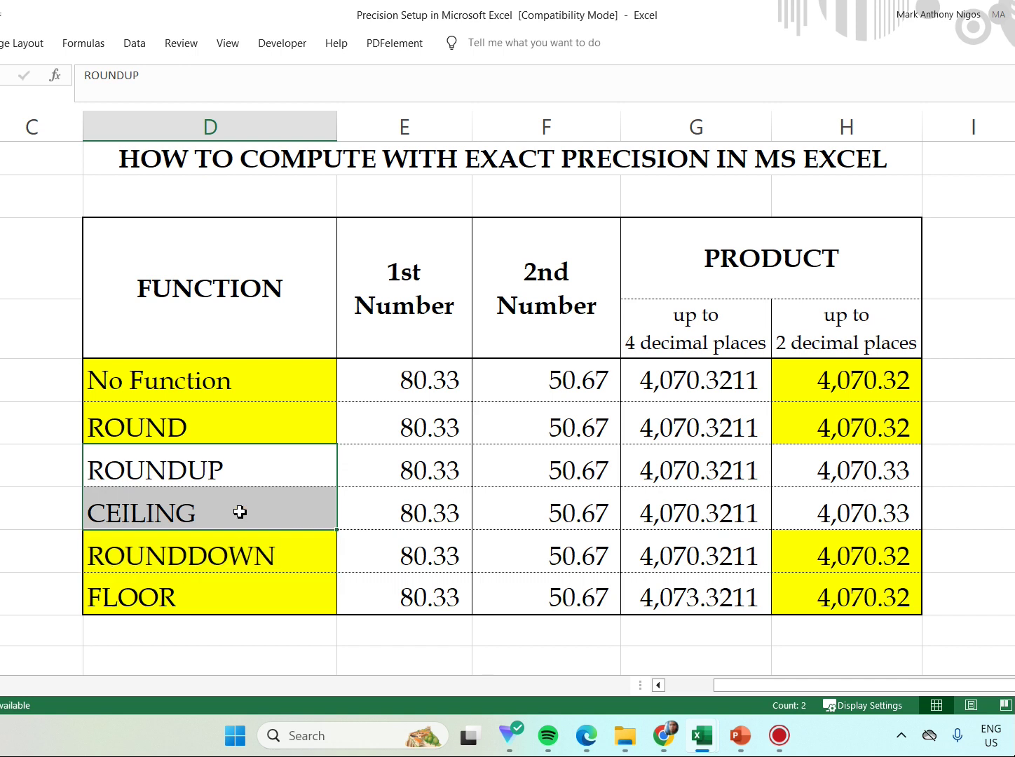
ctrl+drag(884, 479, 879, 513)
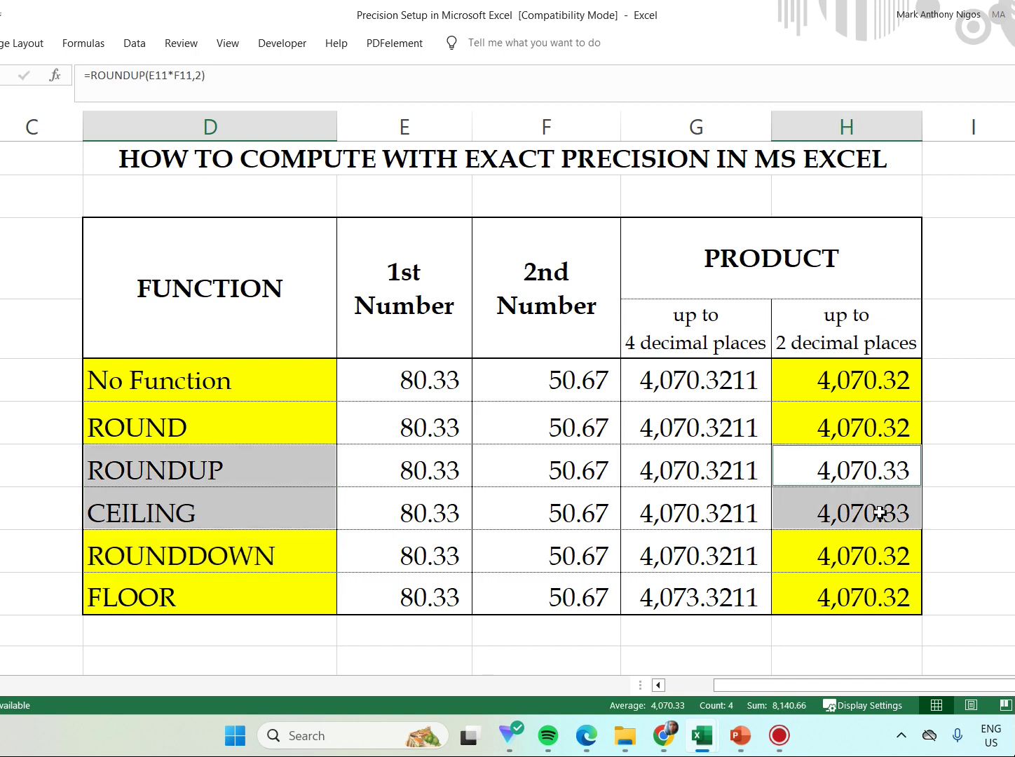
right_click(879, 513)
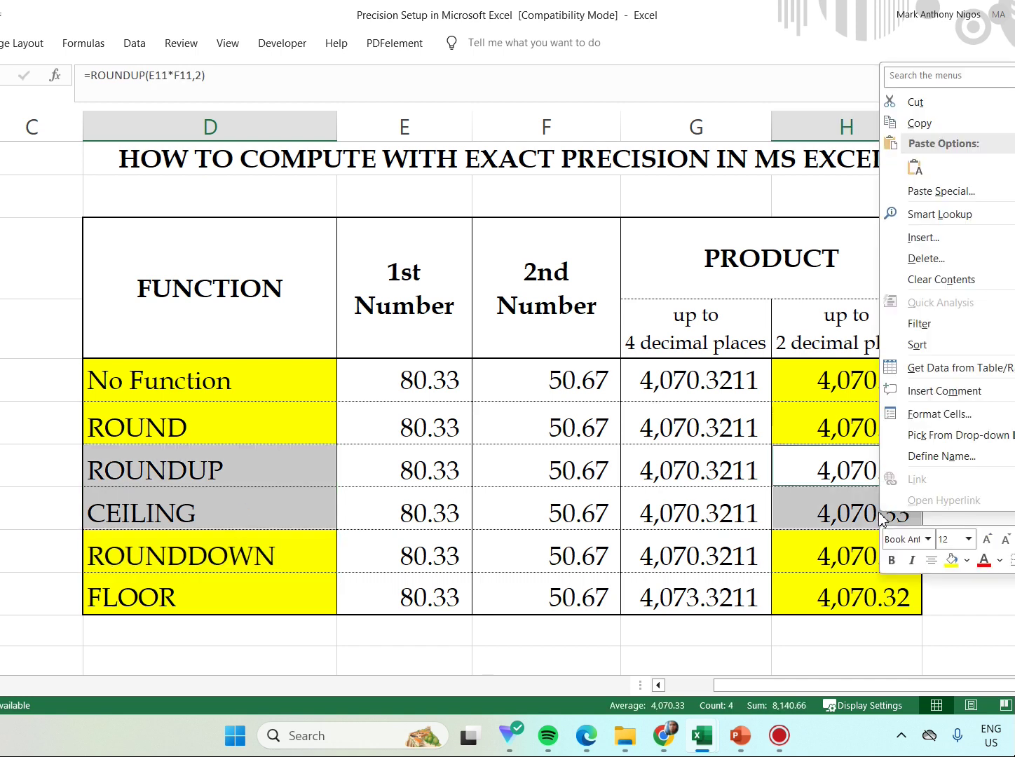
click(968, 561)
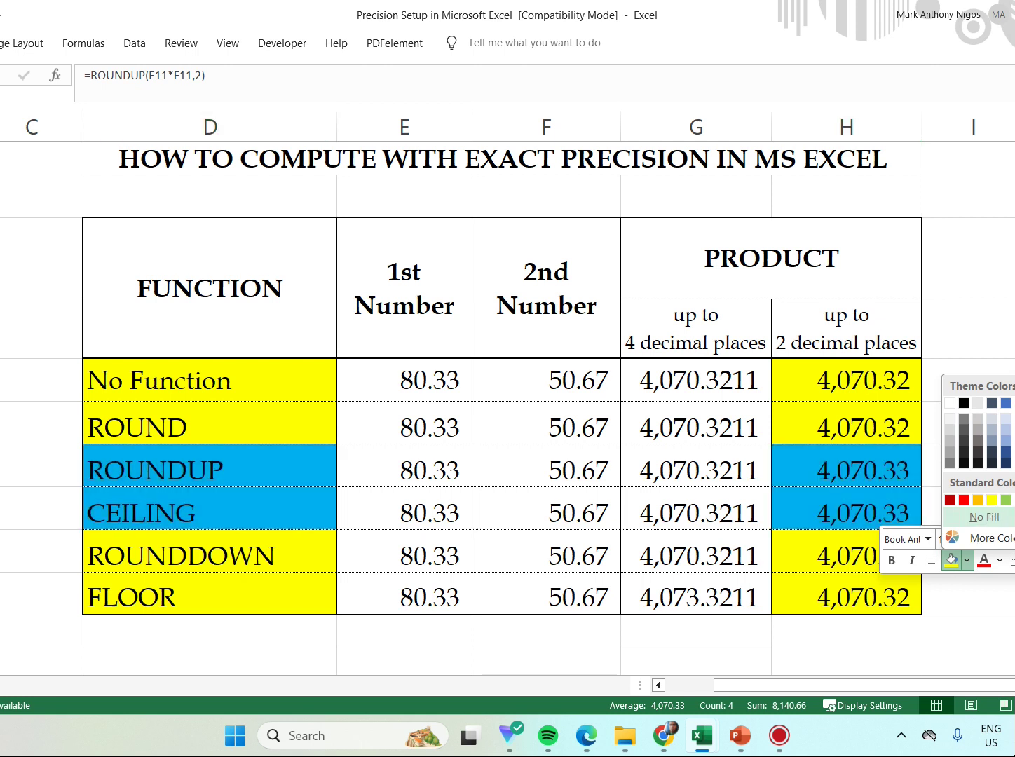
click(1012, 500)
click(780, 609)
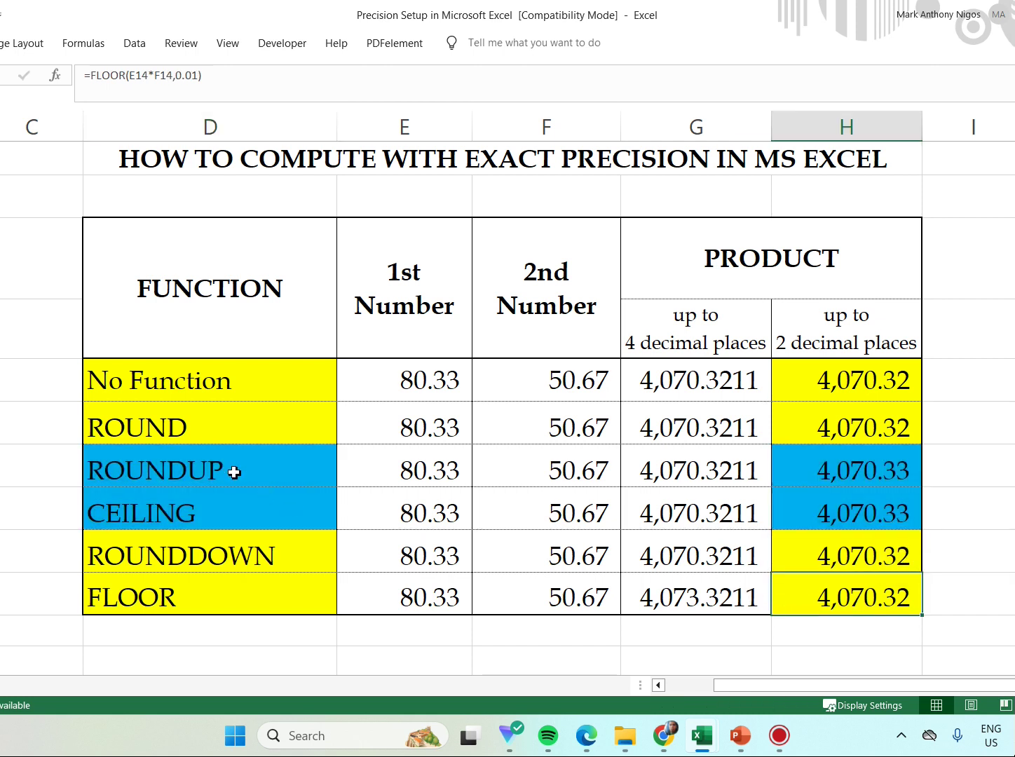
Recolor the ROUNDUP and CEILING labels and their products in H11:H12 with a light green from the extended color palette.
drag(233, 474, 242, 512)
drag(882, 464, 873, 513)
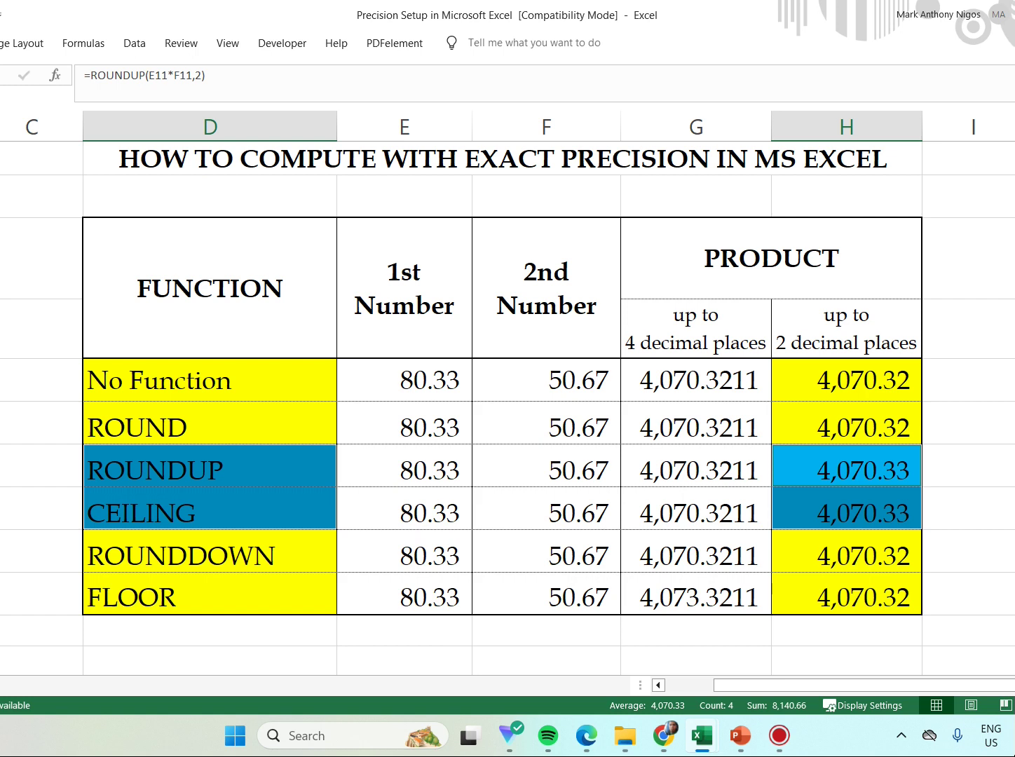
right_click(850, 507)
click(939, 554)
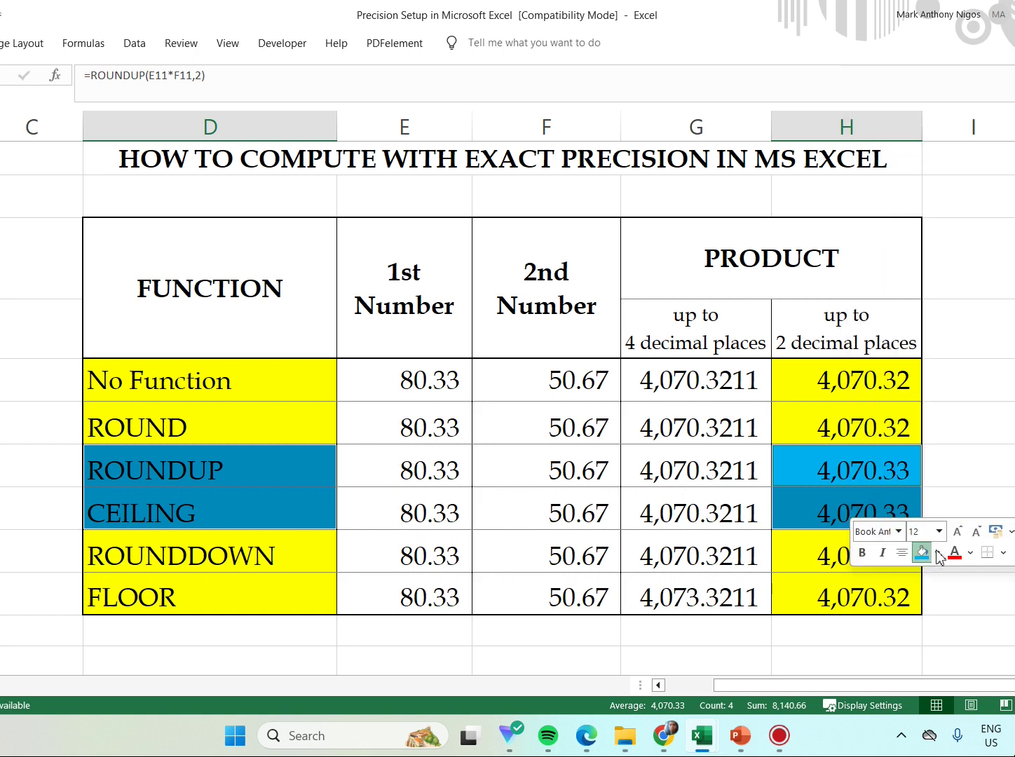
key(Escape)
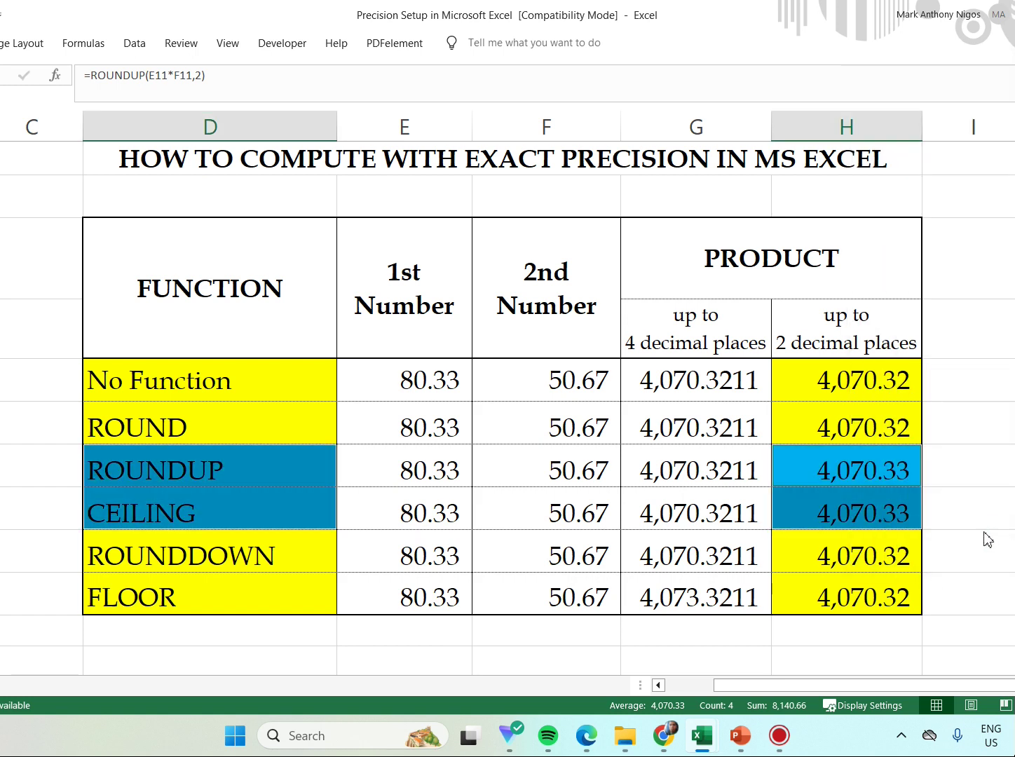
click(273, 242)
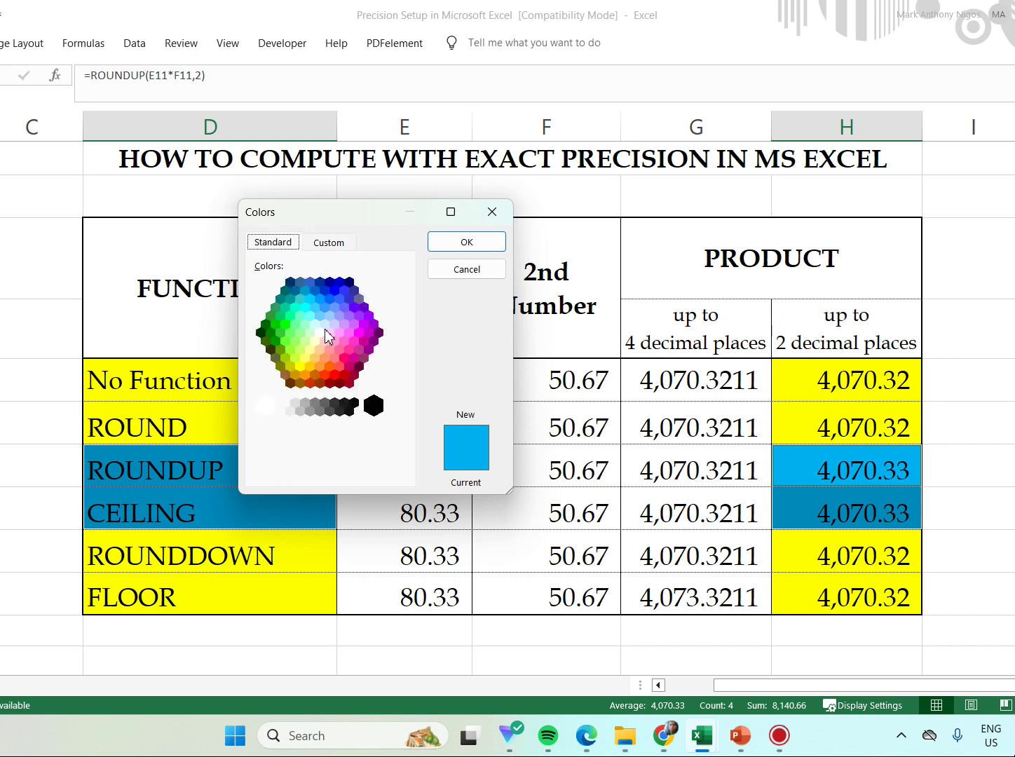
click(305, 342)
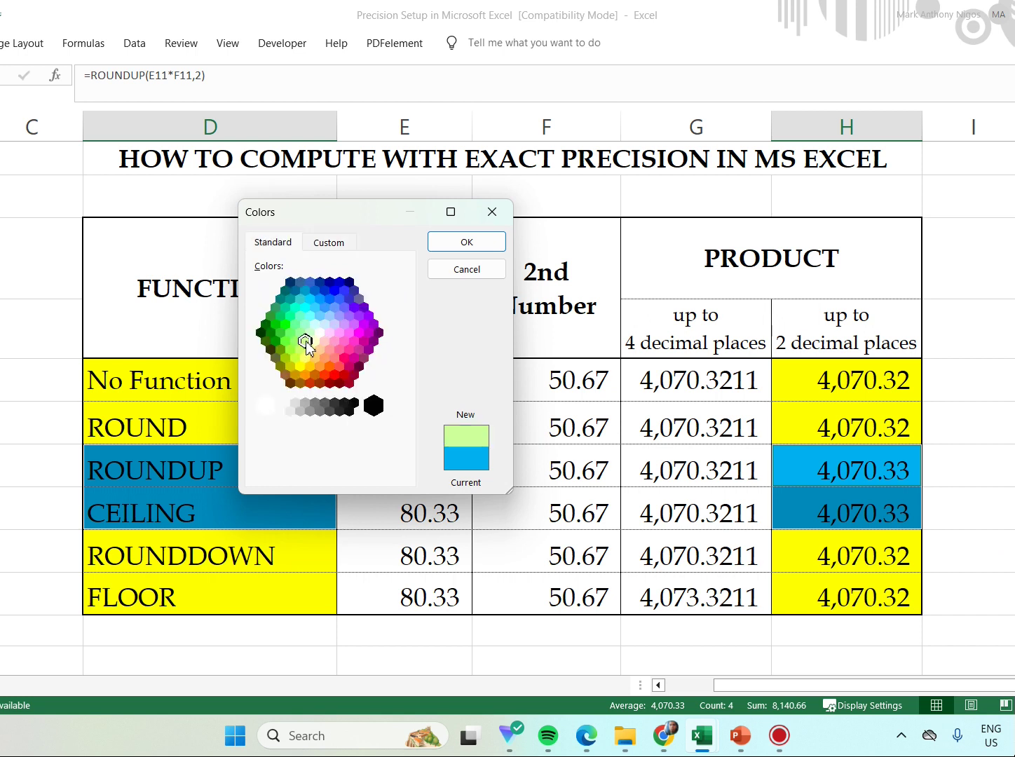
click(300, 349)
click(295, 341)
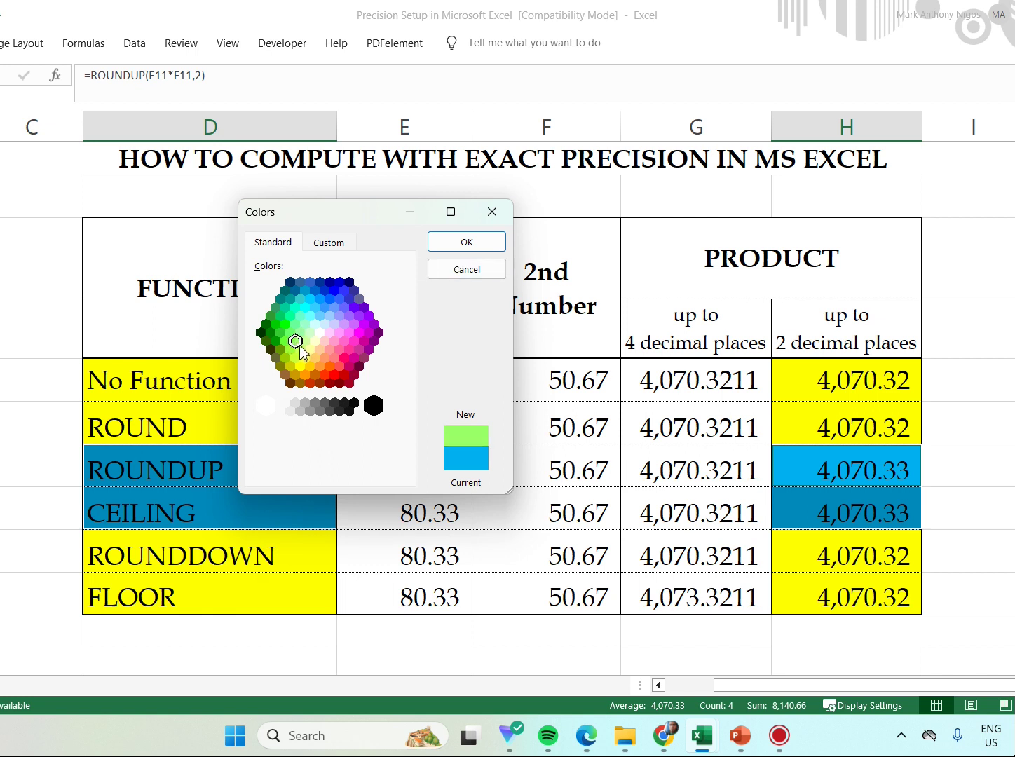
click(306, 341)
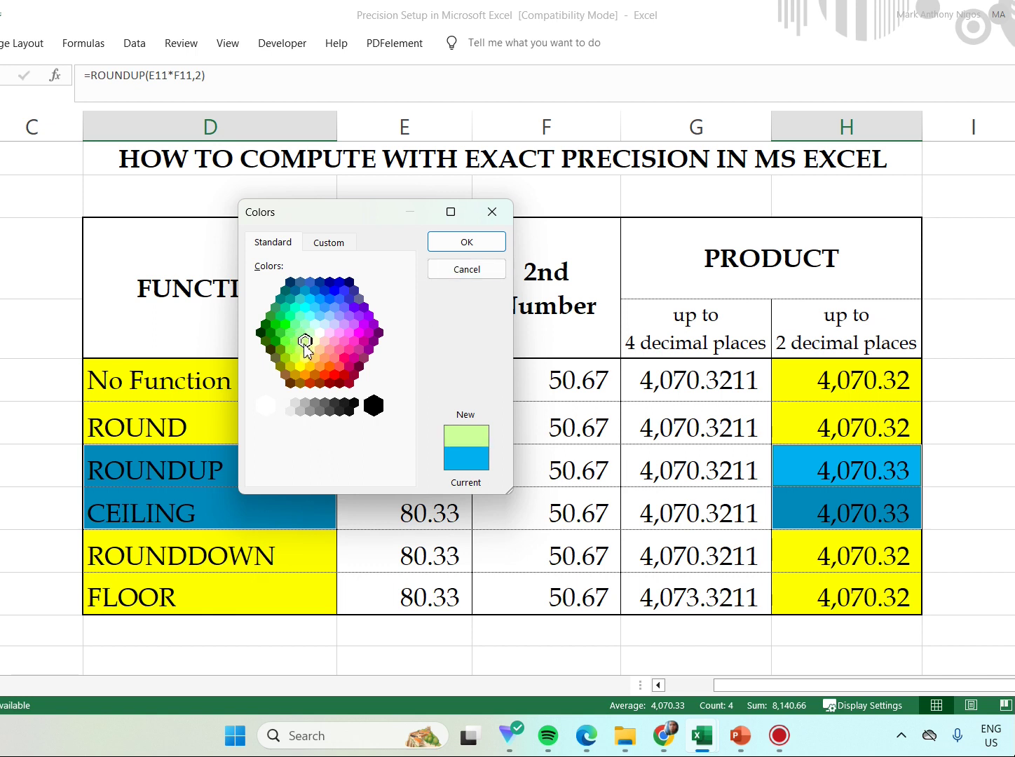
click(291, 334)
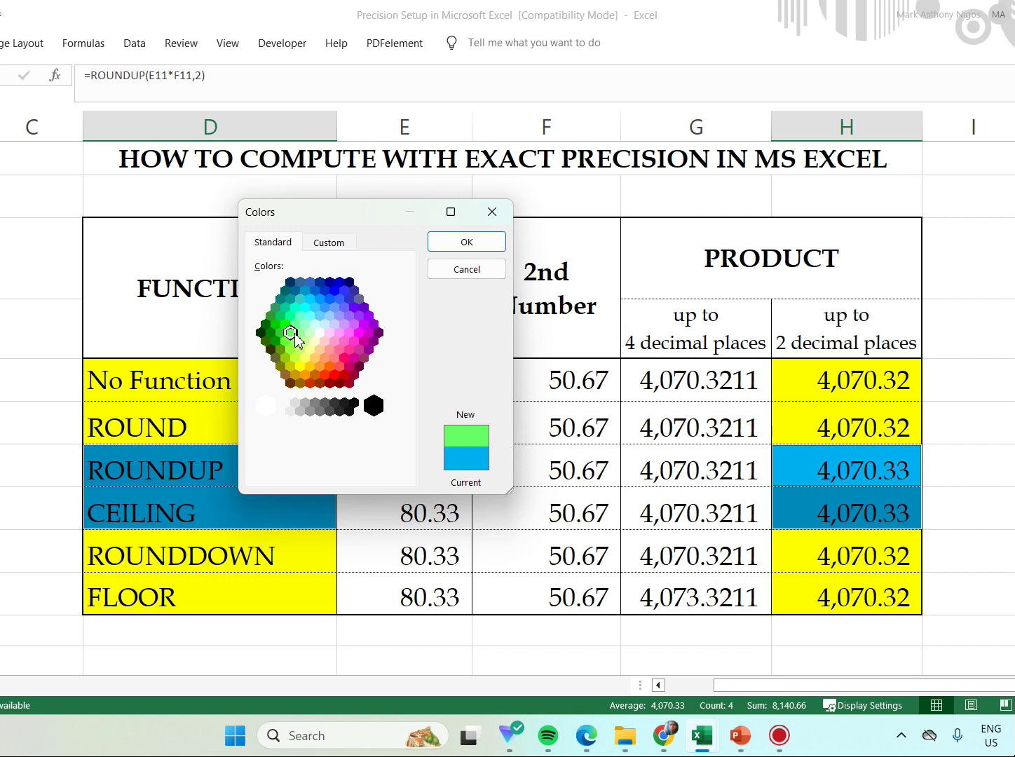
click(299, 334)
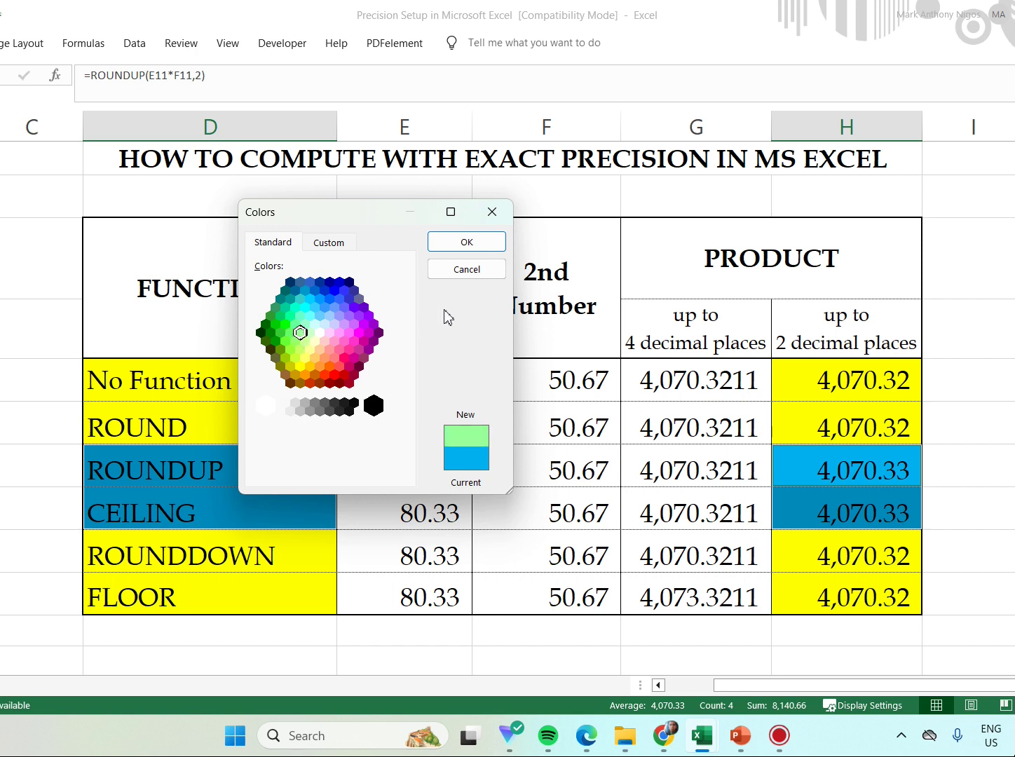
click(464, 241)
click(481, 456)
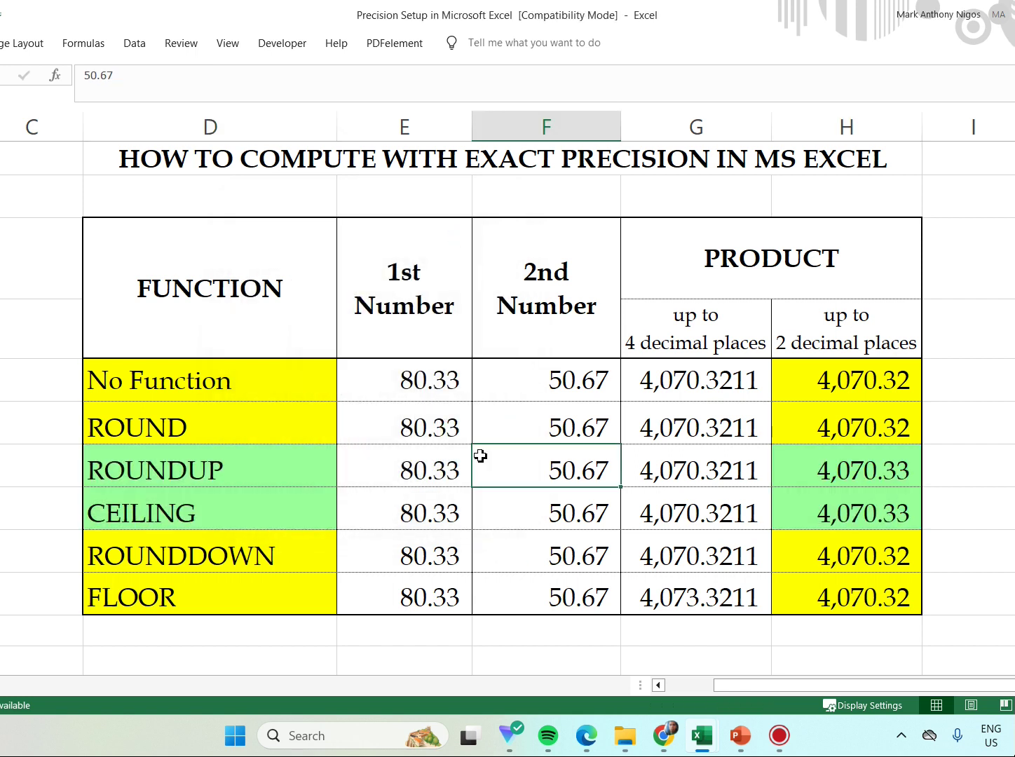
Recolor the ROUNDUP and CEILING labels and their two-decimal products in H11:H12 with light turquoise from the extended color palette.
drag(251, 468, 252, 516)
ctrl+click(875, 473)
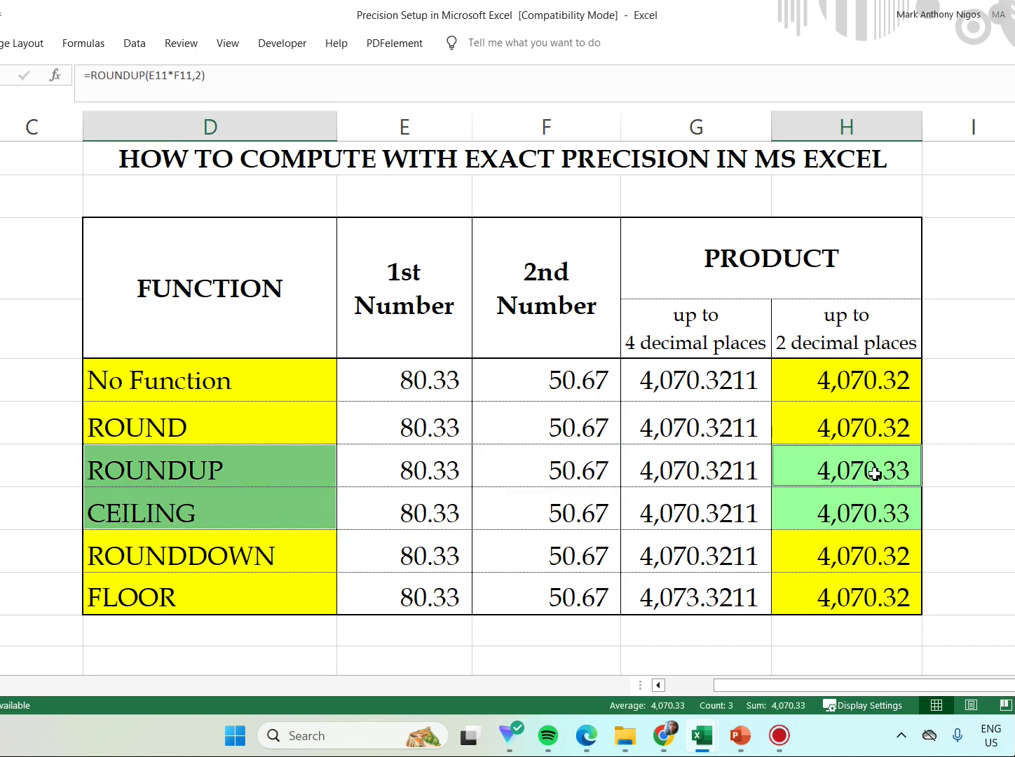
ctrl+click(872, 497)
right_click(825, 480)
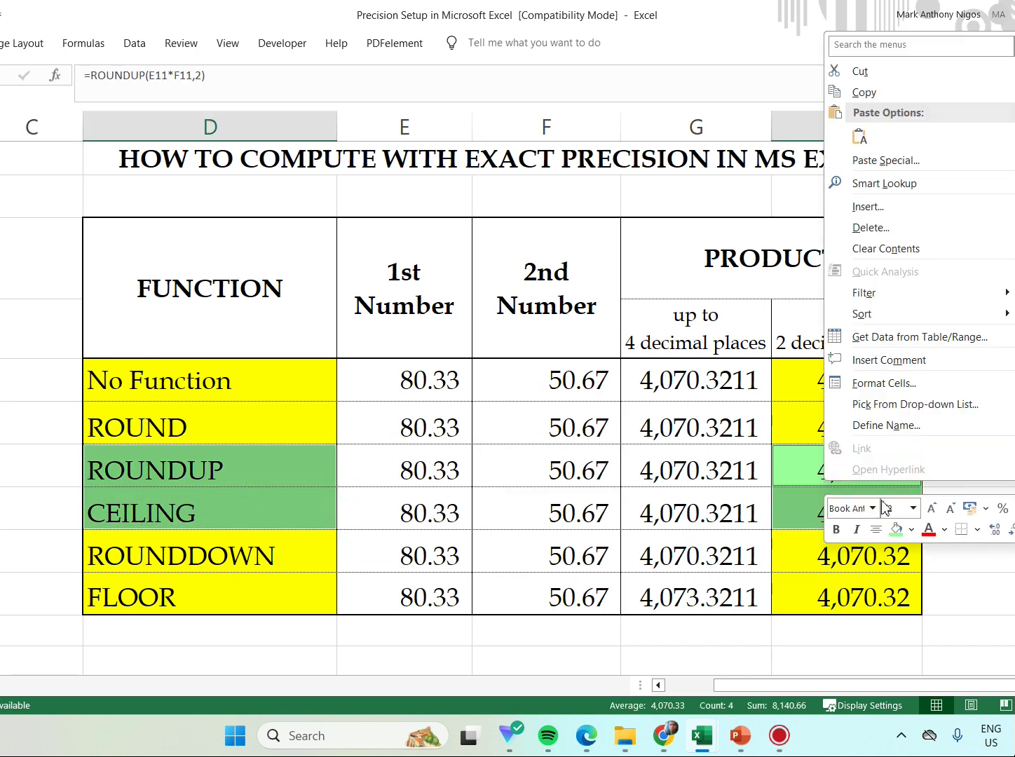
click(911, 530)
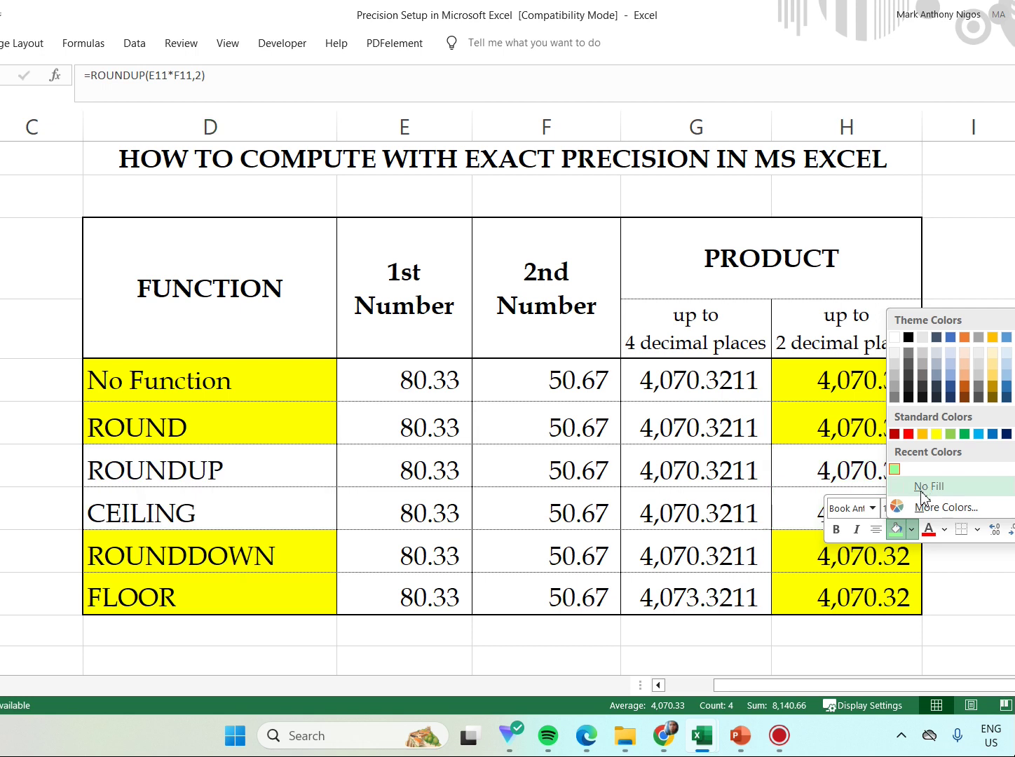
click(934, 507)
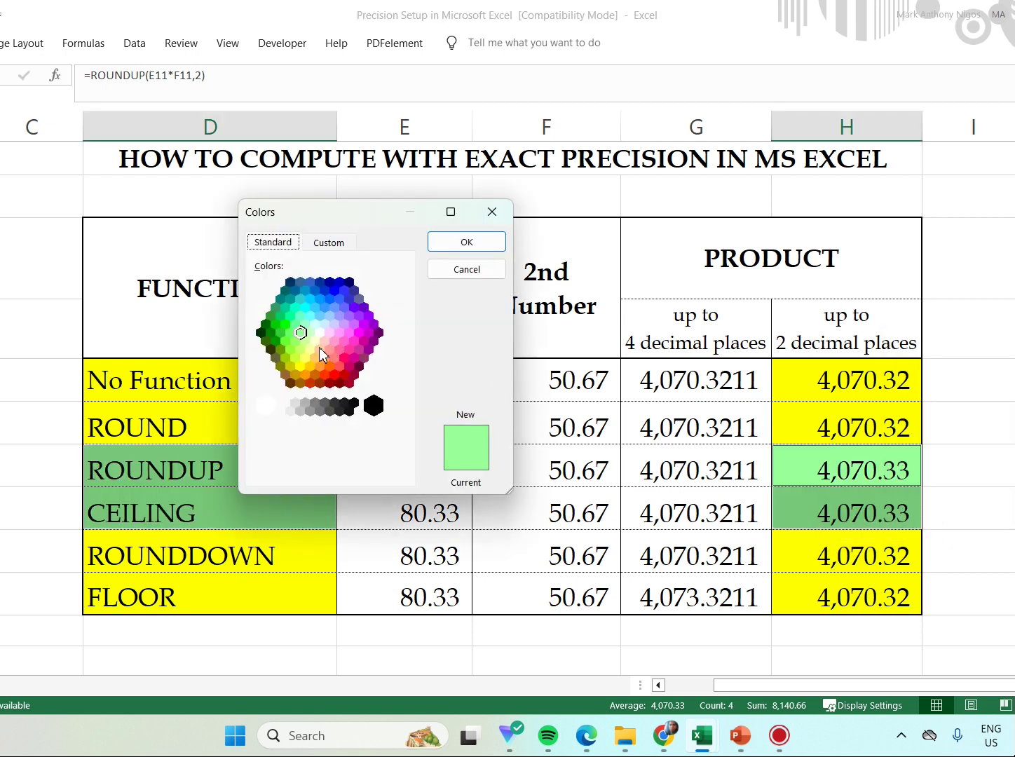
click(310, 316)
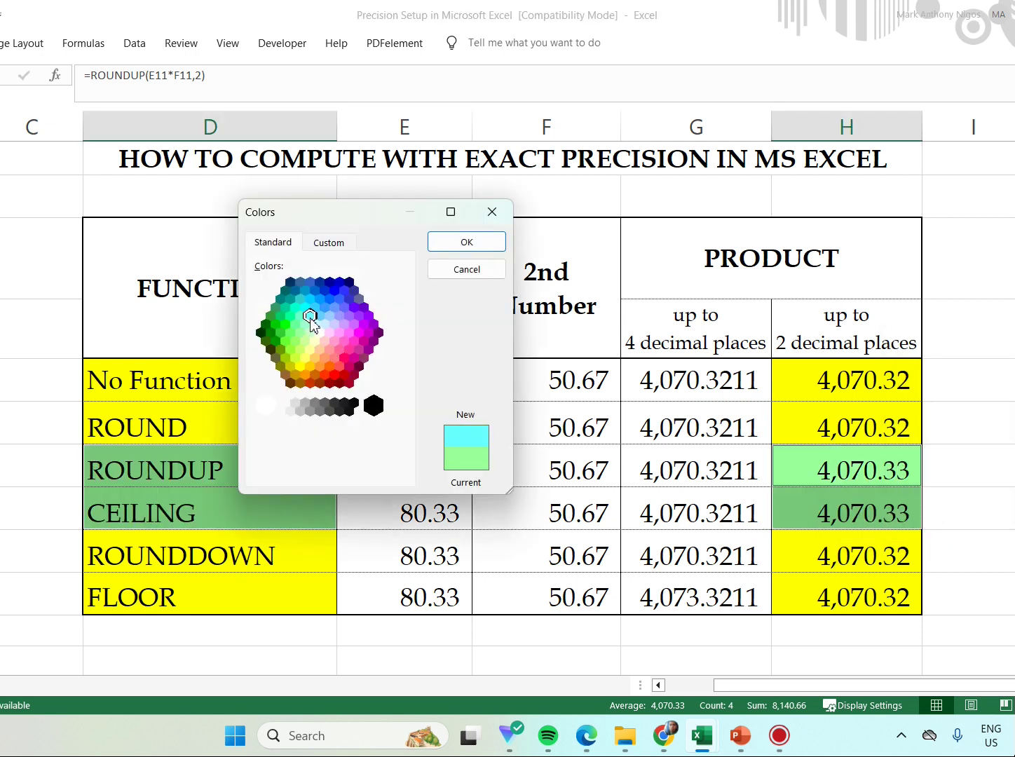
click(467, 242)
click(601, 549)
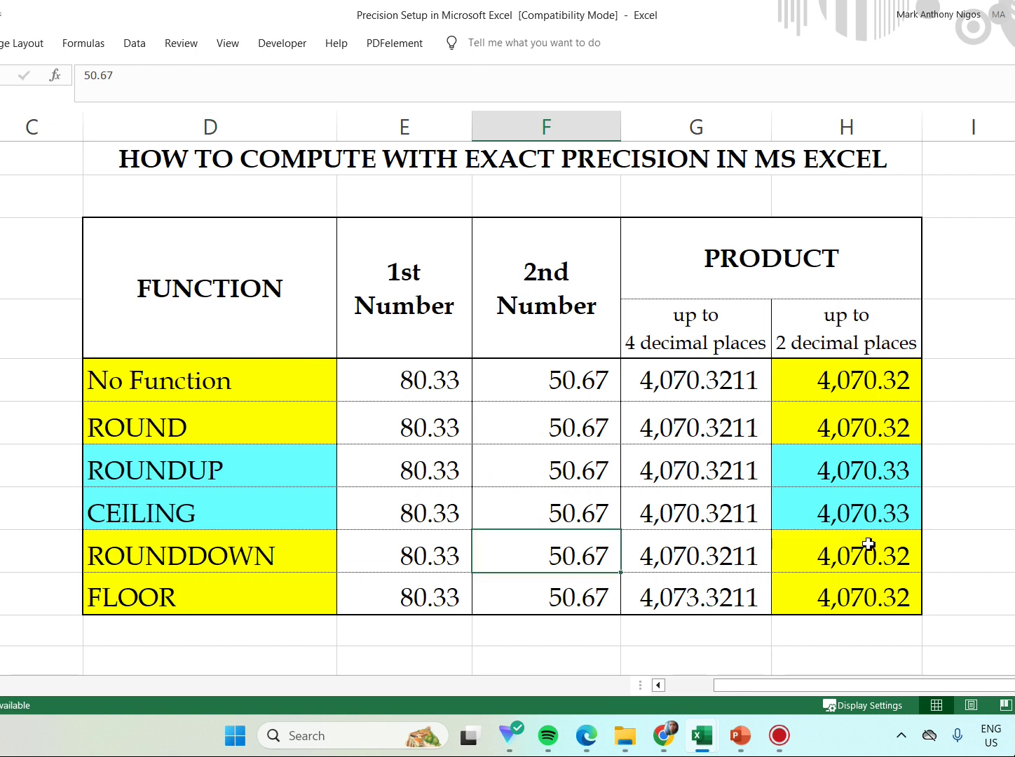
Make the ROUNDUP and CEILING labels and their two-decimal products in column H bold.
drag(283, 471, 281, 499)
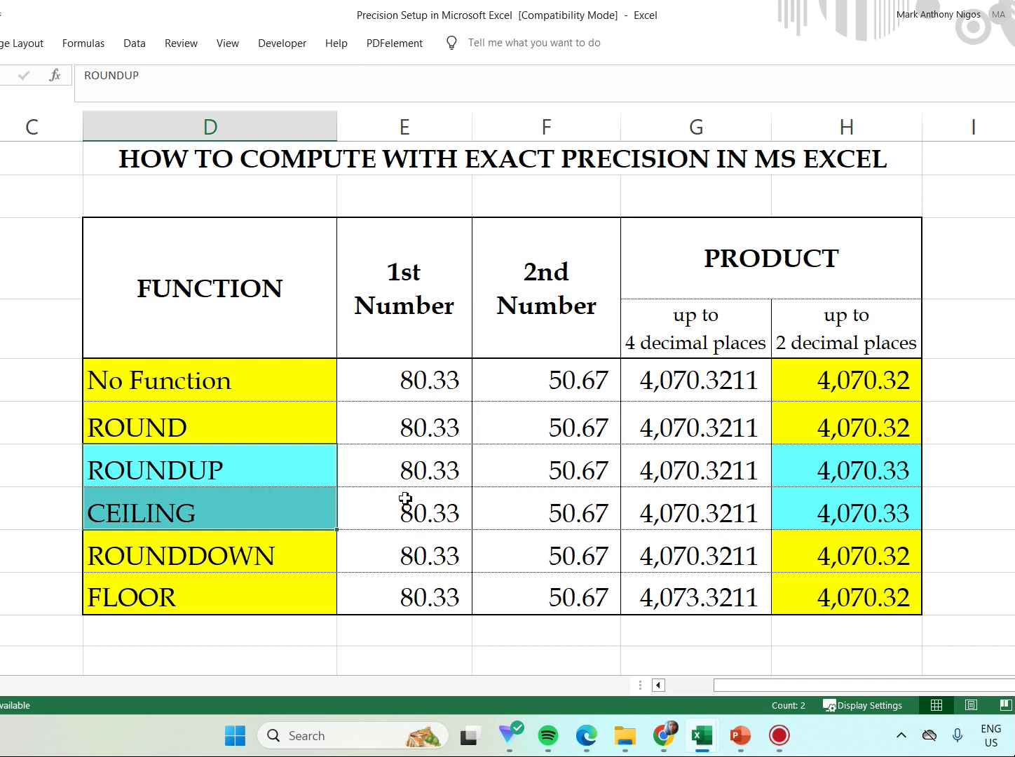
ctrl+drag(846, 472, 845, 494)
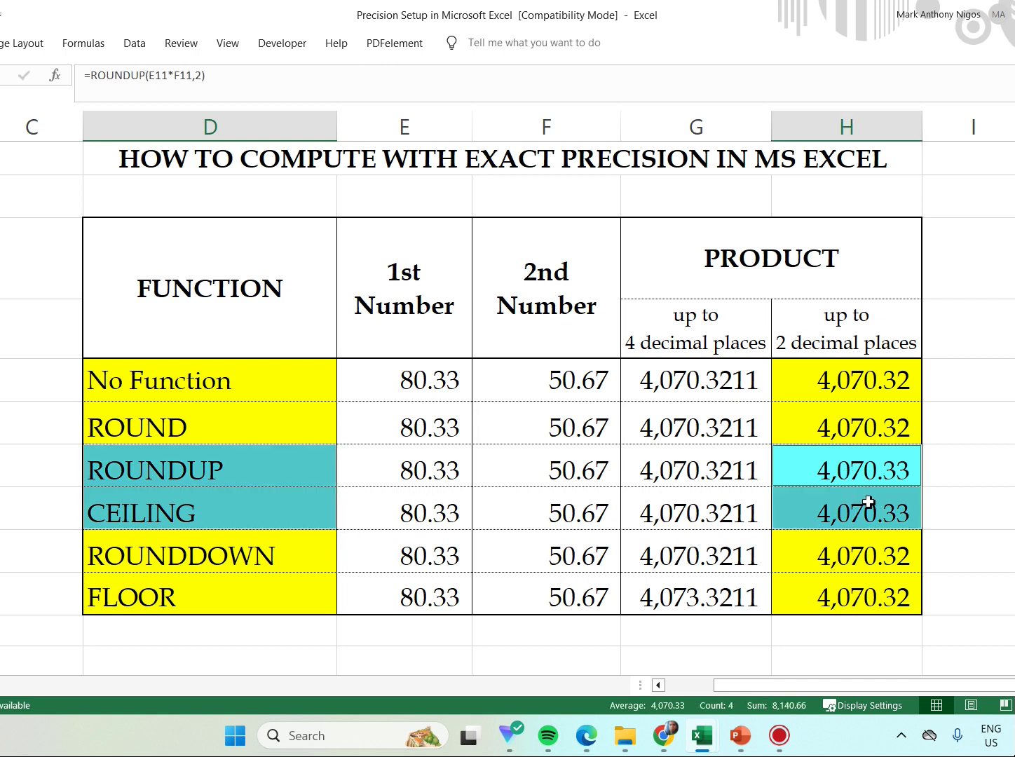
right_click(801, 507)
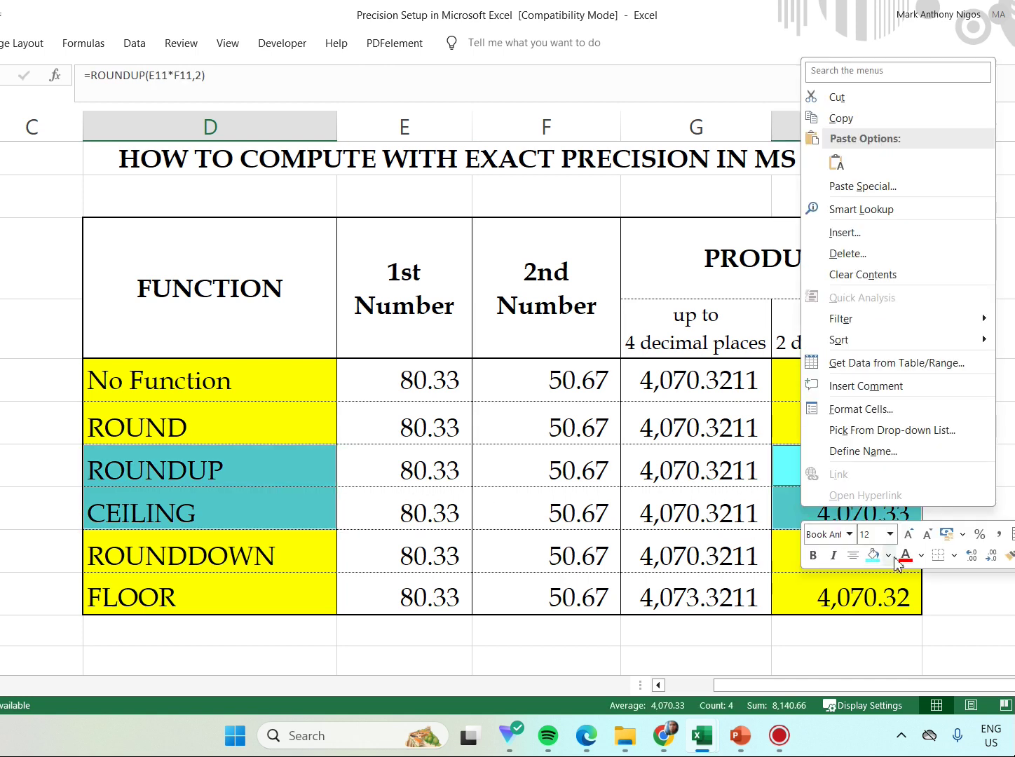
click(814, 556)
click(753, 576)
Copy the No Function to FLOOR rows in columns D:H into the How to Compute with Exact Precision workbook, starting at D6.
drag(163, 396, 809, 608)
key(ctrl+c)
mouse_move(700, 735)
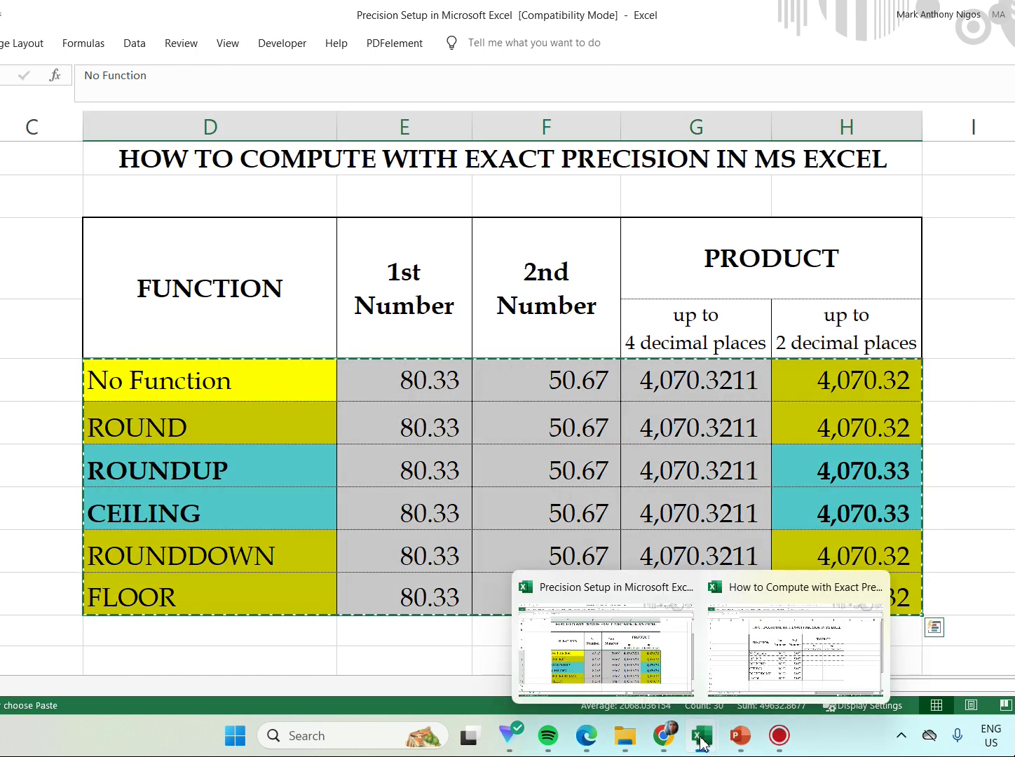
click(738, 686)
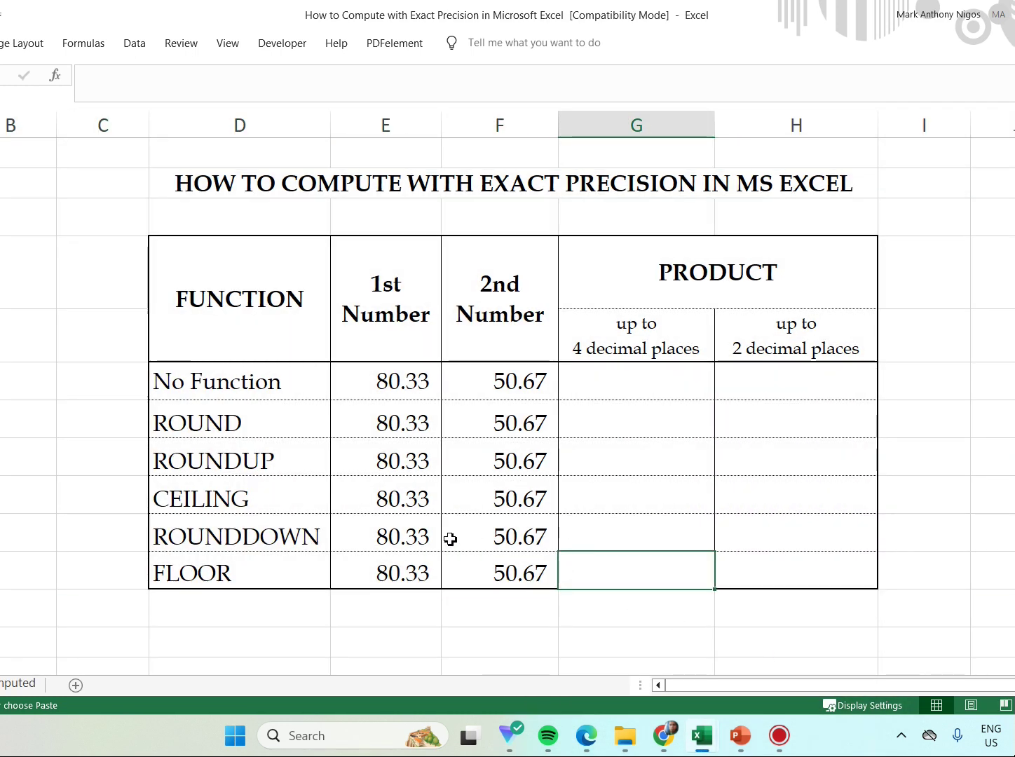
click(249, 389)
key(ctrl+v)
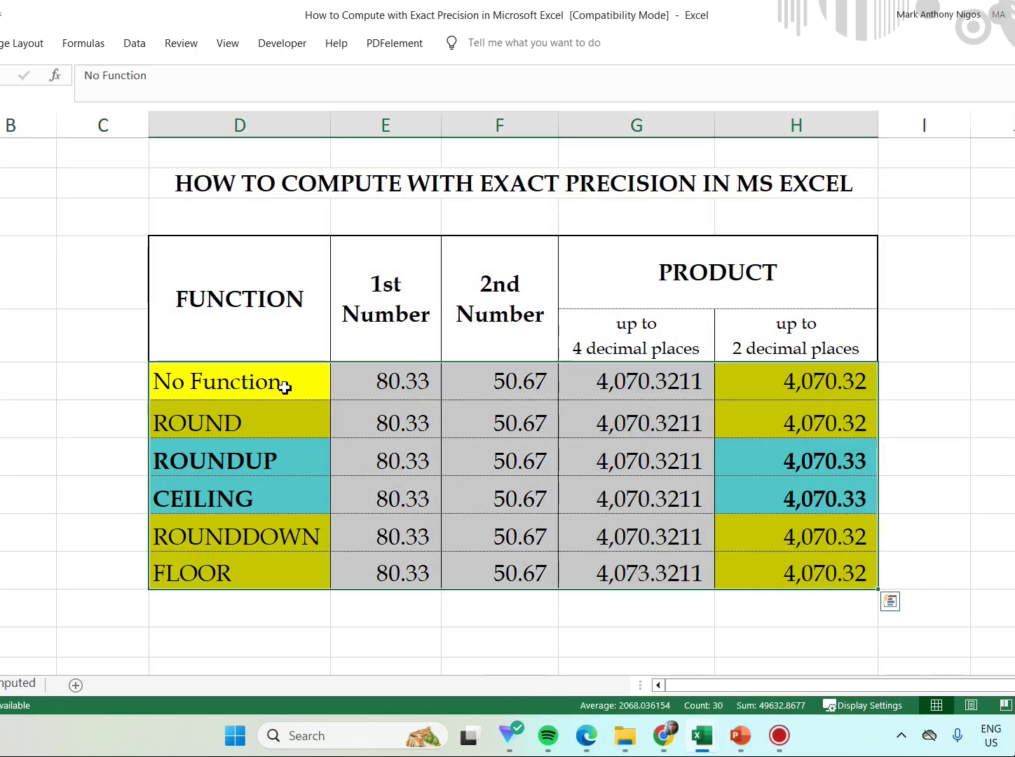
drag(301, 390, 819, 565)
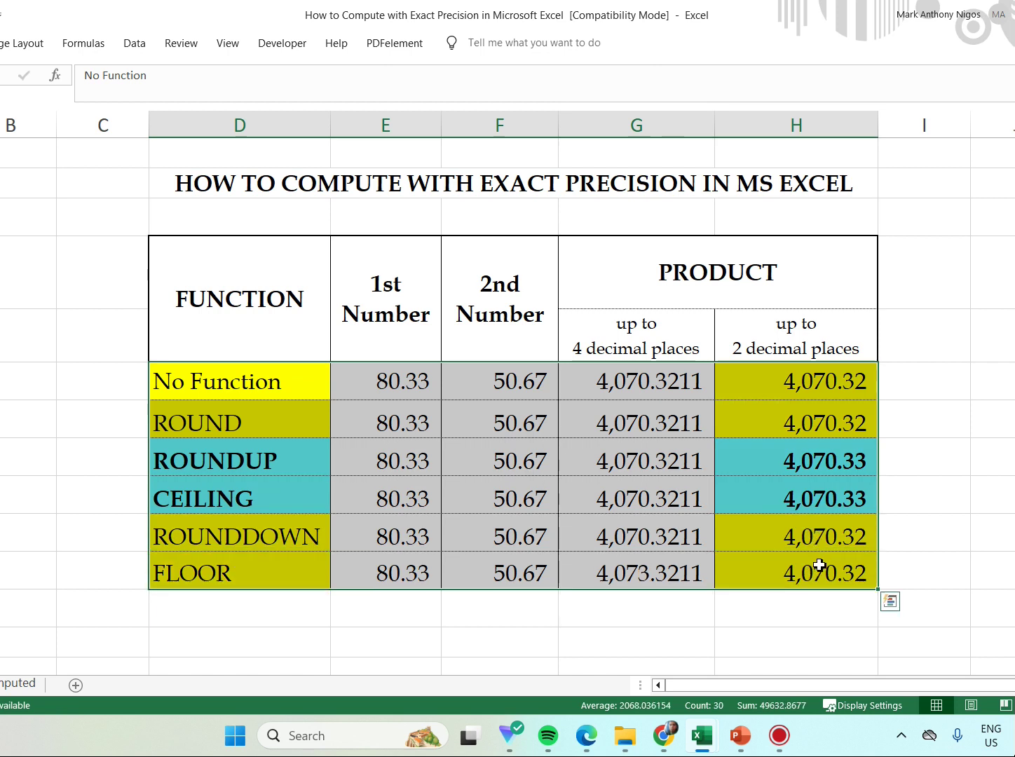
click(955, 519)
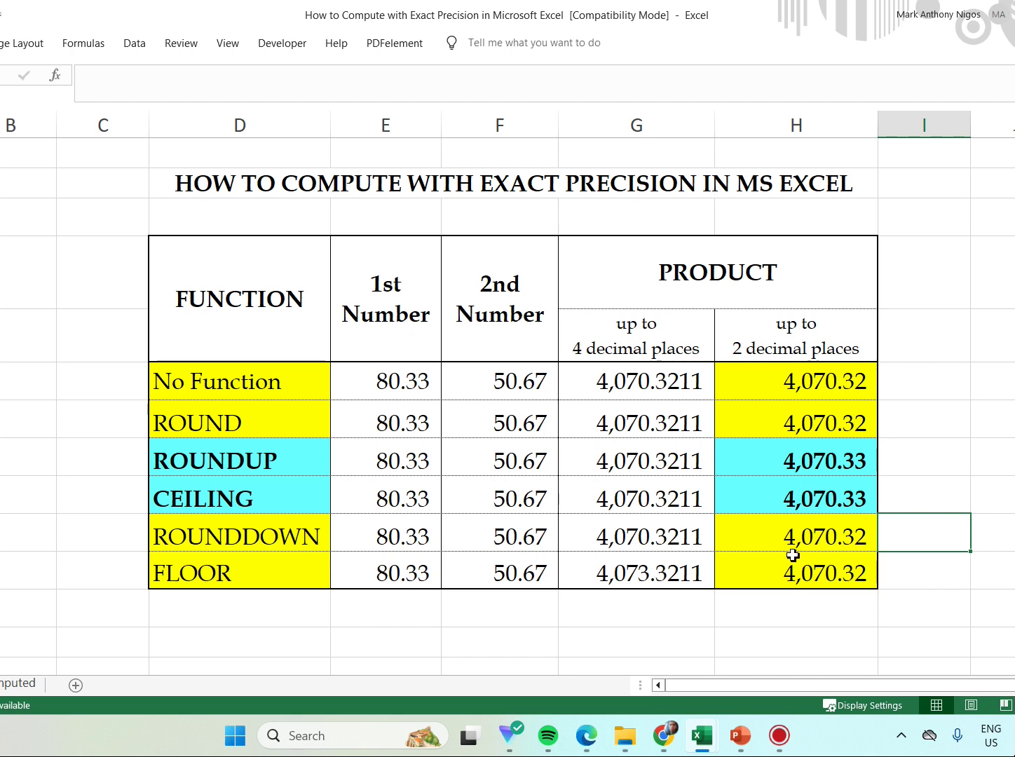
Take the workbook window out of full screen and enlarge it until the whole product table fits.
click(397, 464)
click(289, 399)
drag(289, 399, 289, 566)
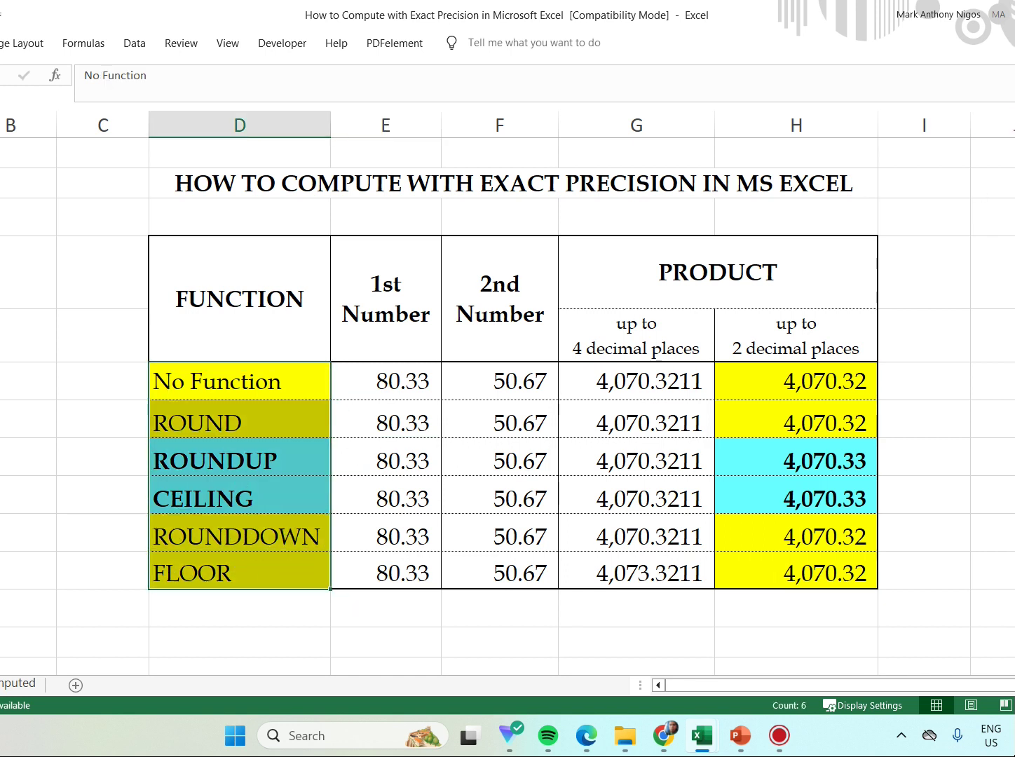
drag(757, 21, 436, 31)
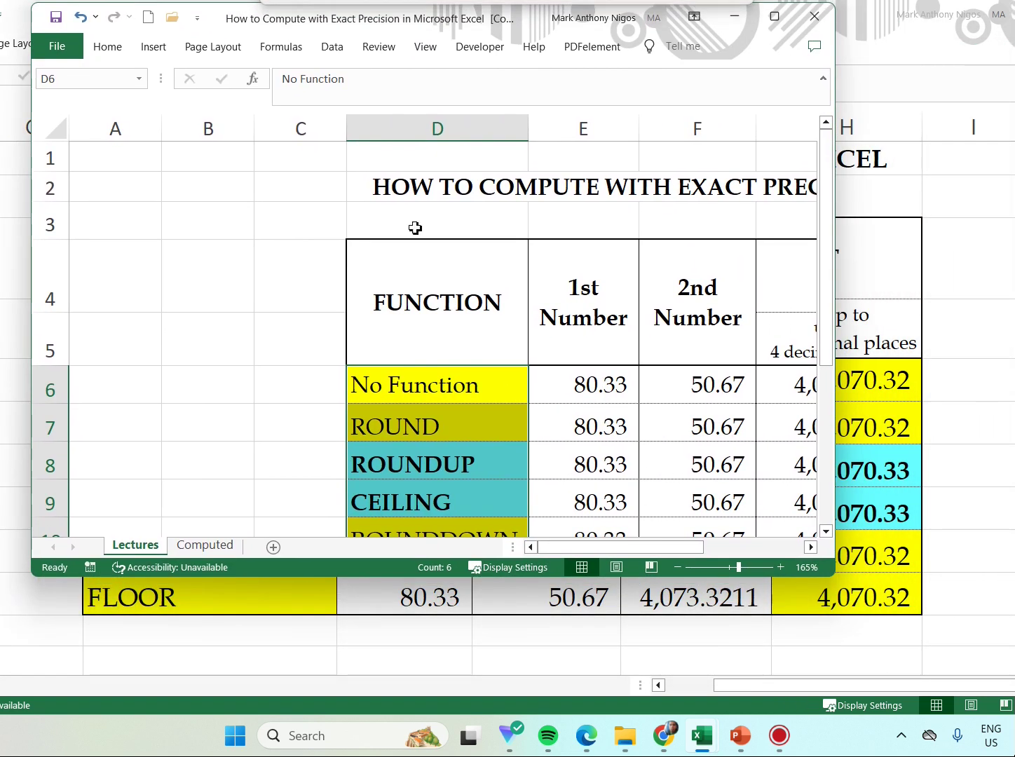
drag(834, 573, 980, 676)
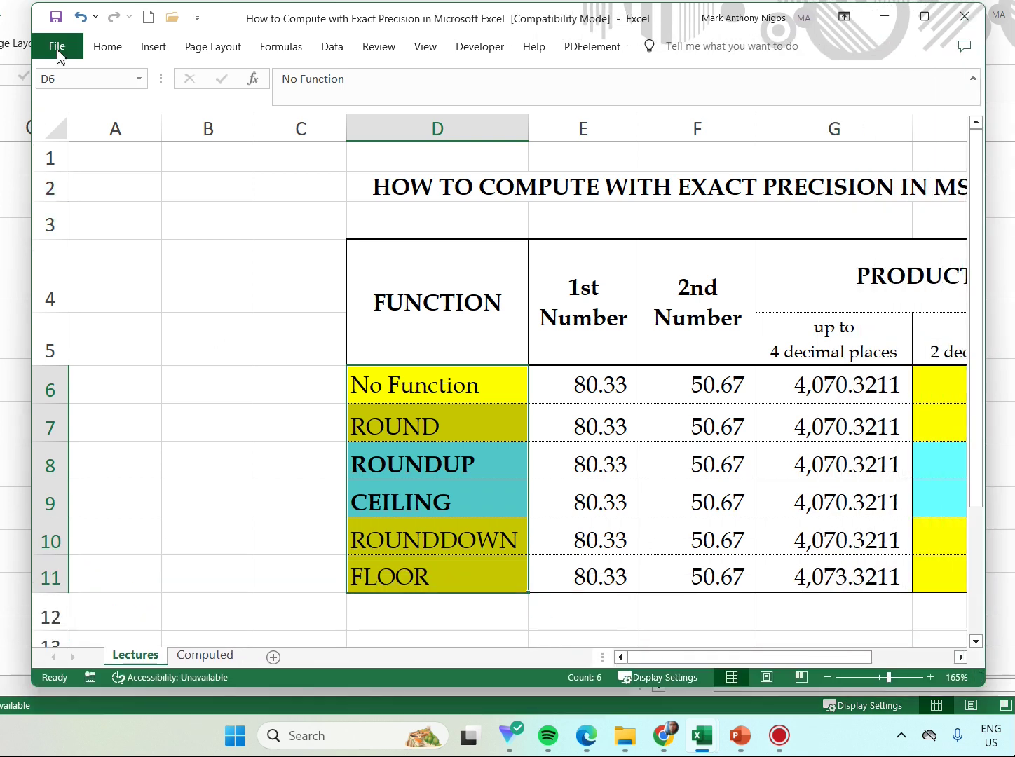
drag(826, 661, 899, 668)
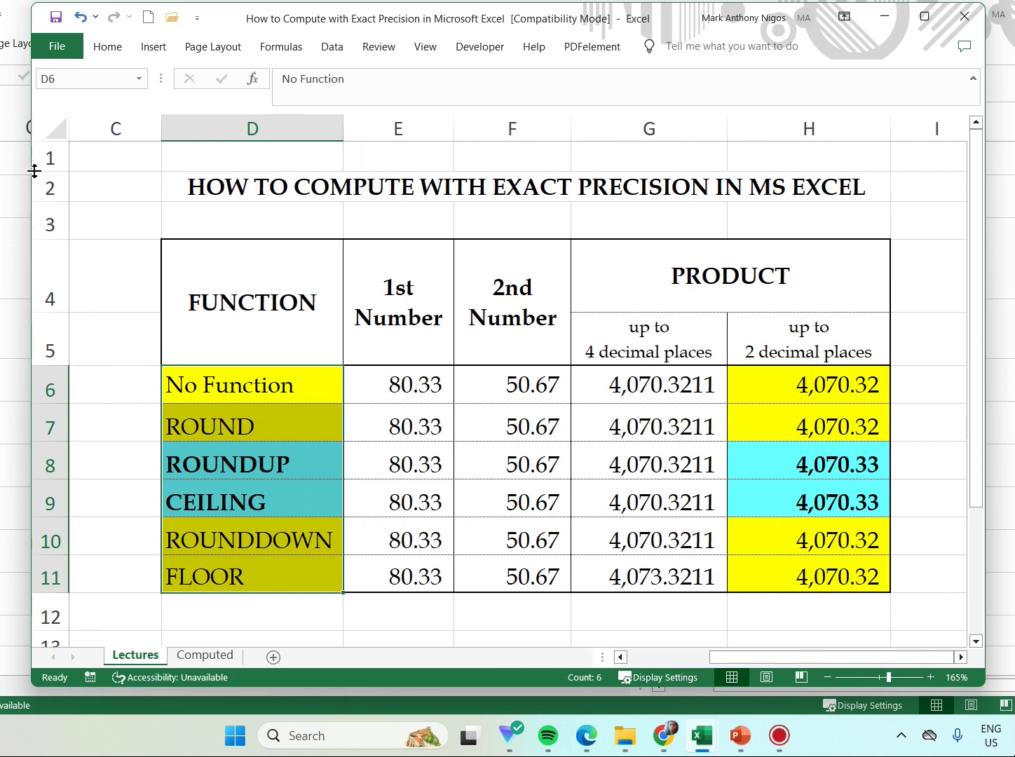
In the advanced Excel options, enable Set precision as displayed for the How to Compute with Exact Precision workbook and accept the accuracy loss.
click(52, 62)
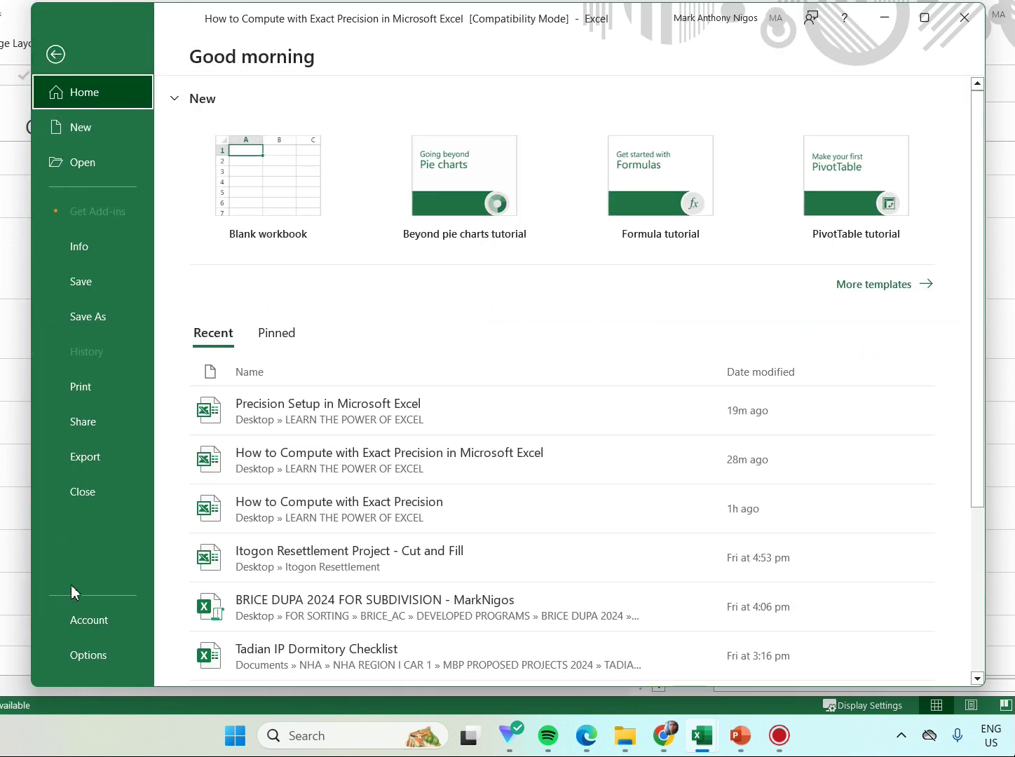
click(98, 656)
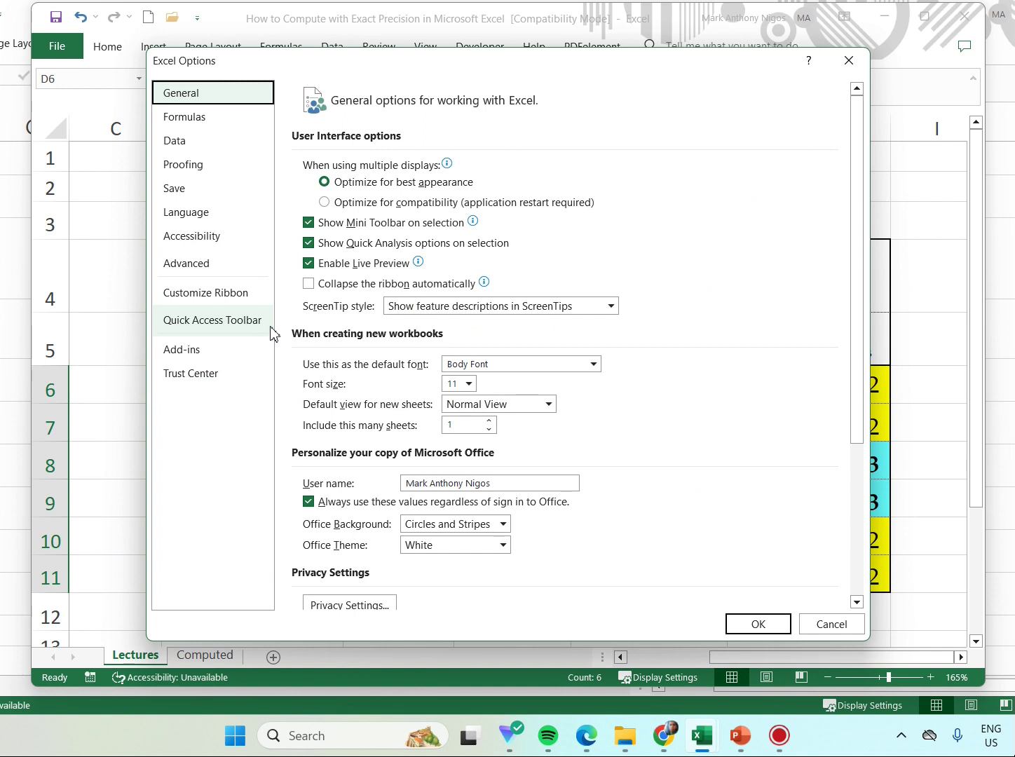
click(225, 269)
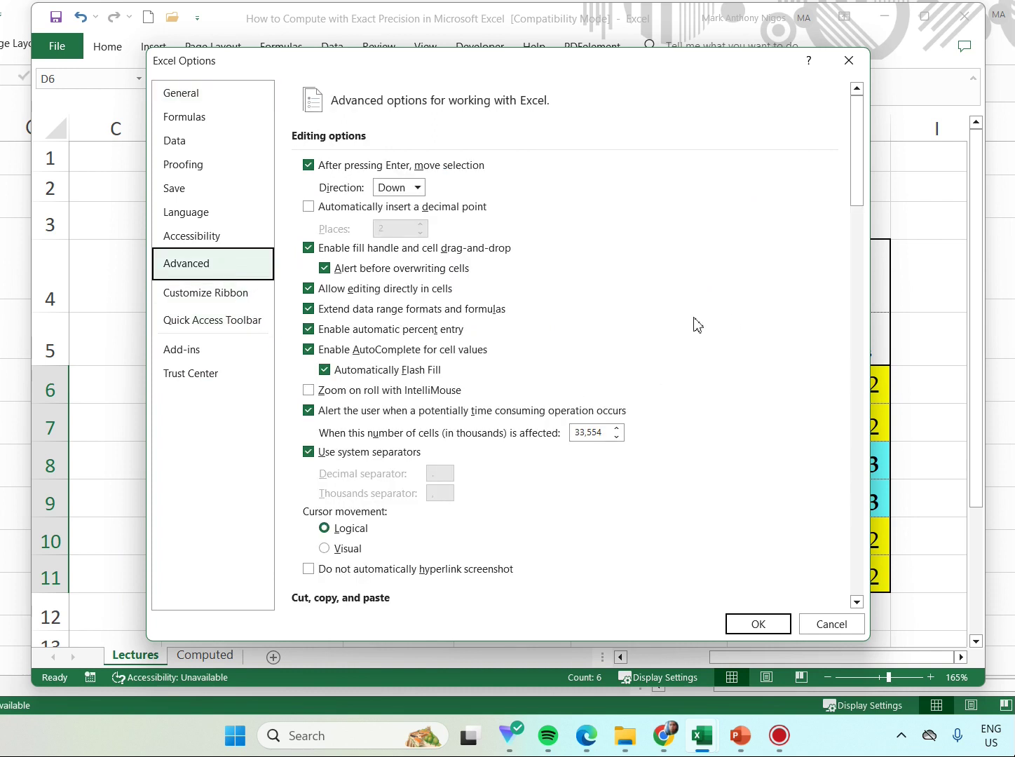
scroll(696, 323, down, 5)
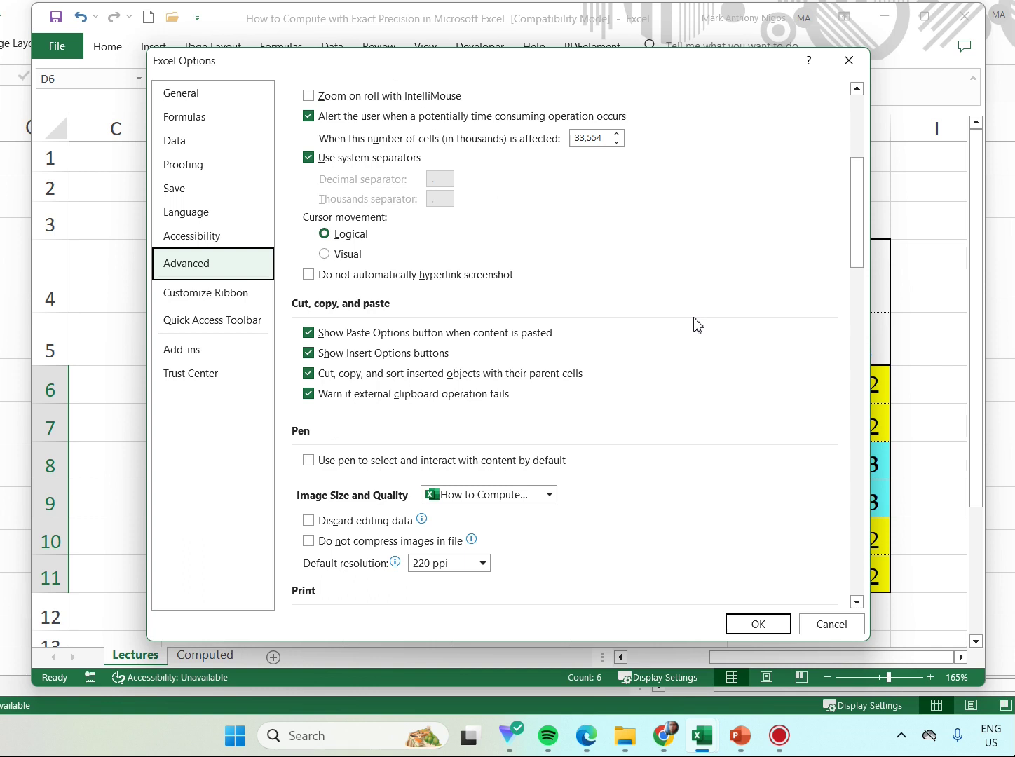
scroll(696, 324, down, 8)
scroll(696, 324, down, 10)
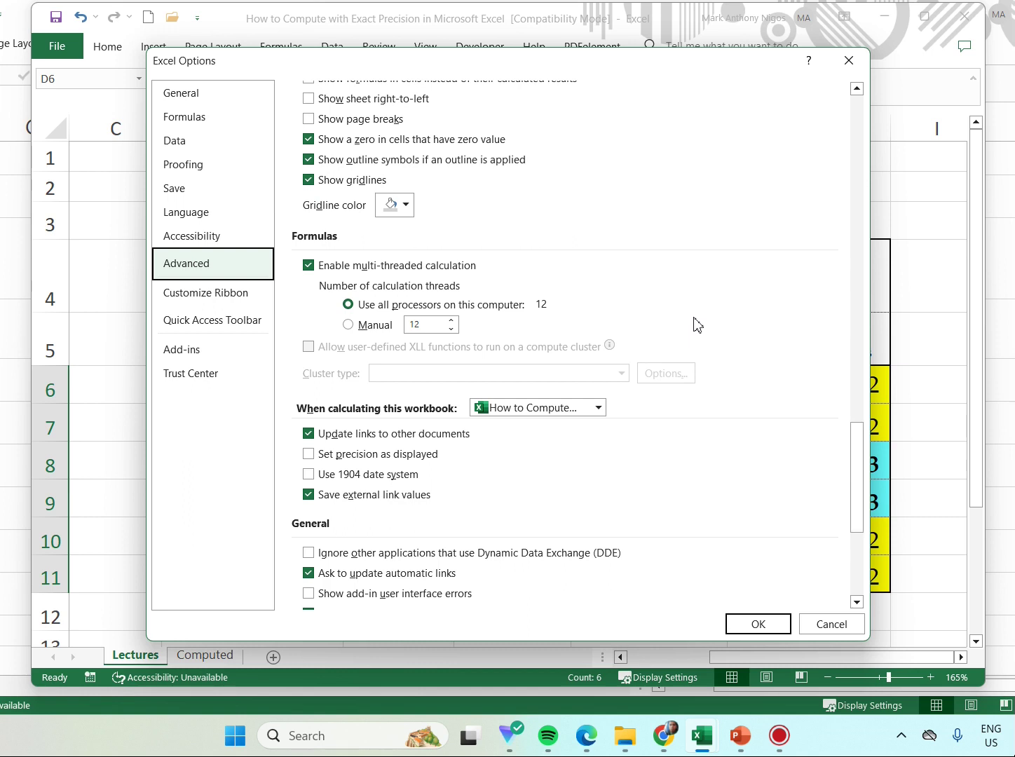
click(600, 409)
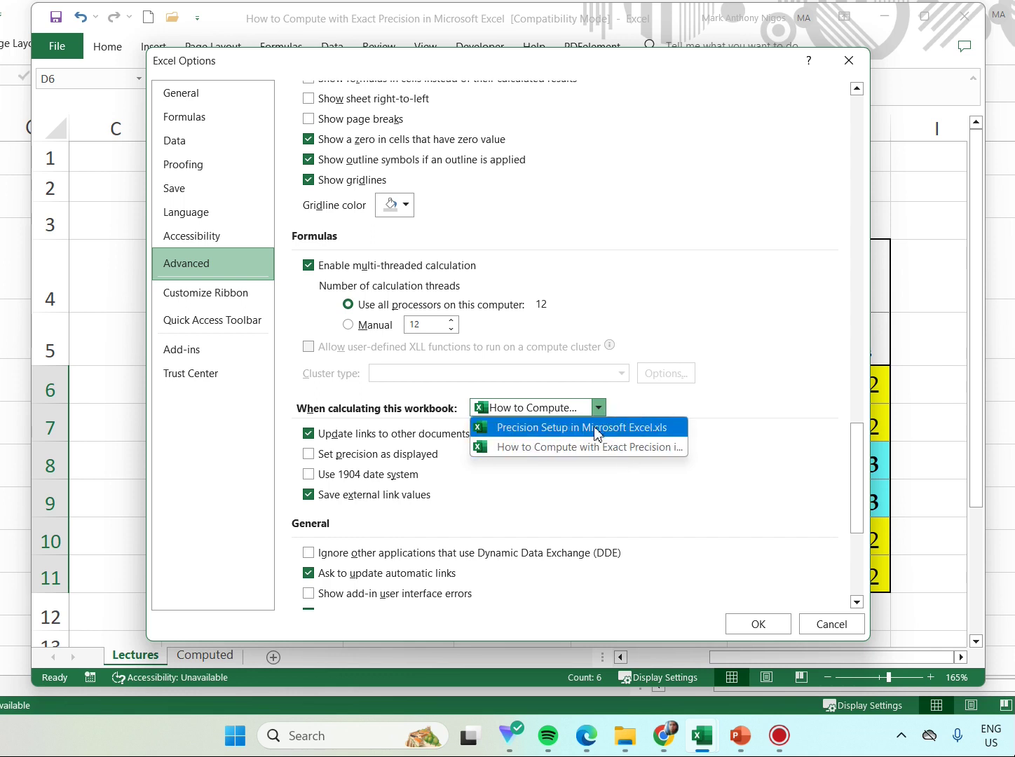
click(538, 448)
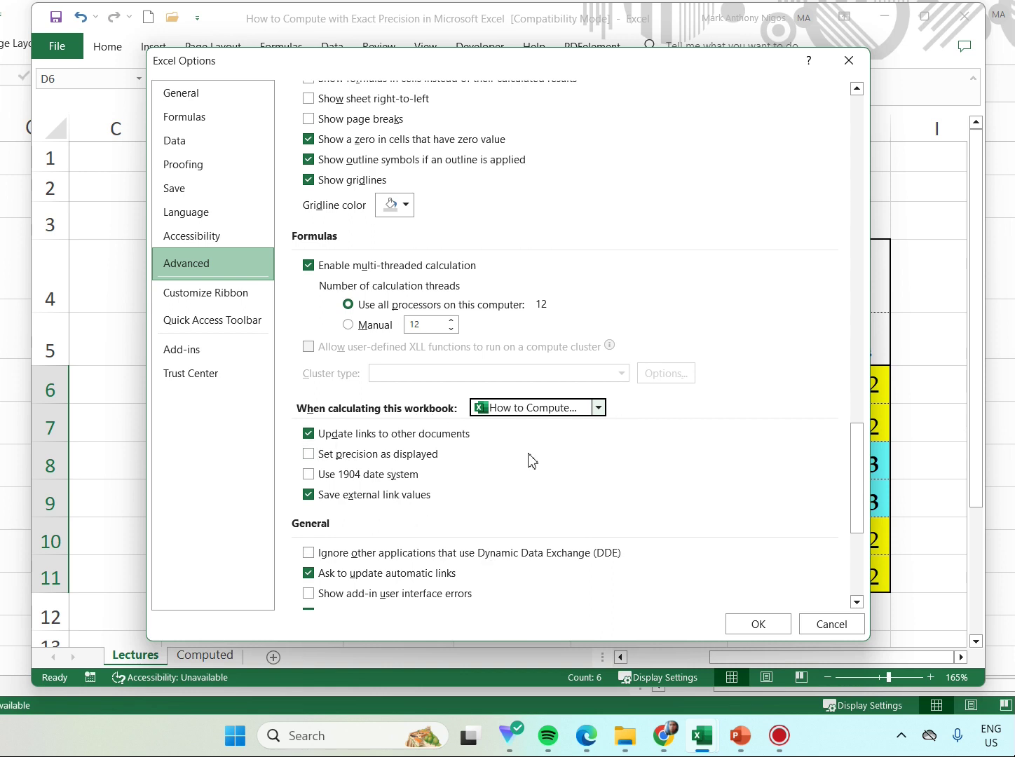
click(309, 454)
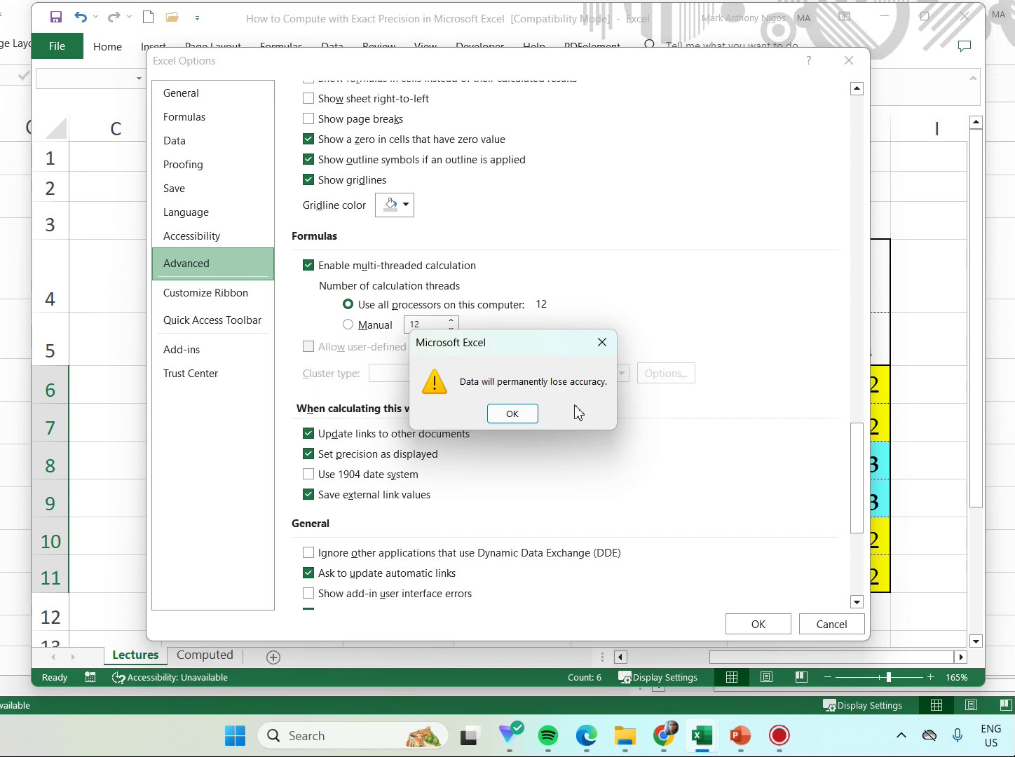
click(513, 414)
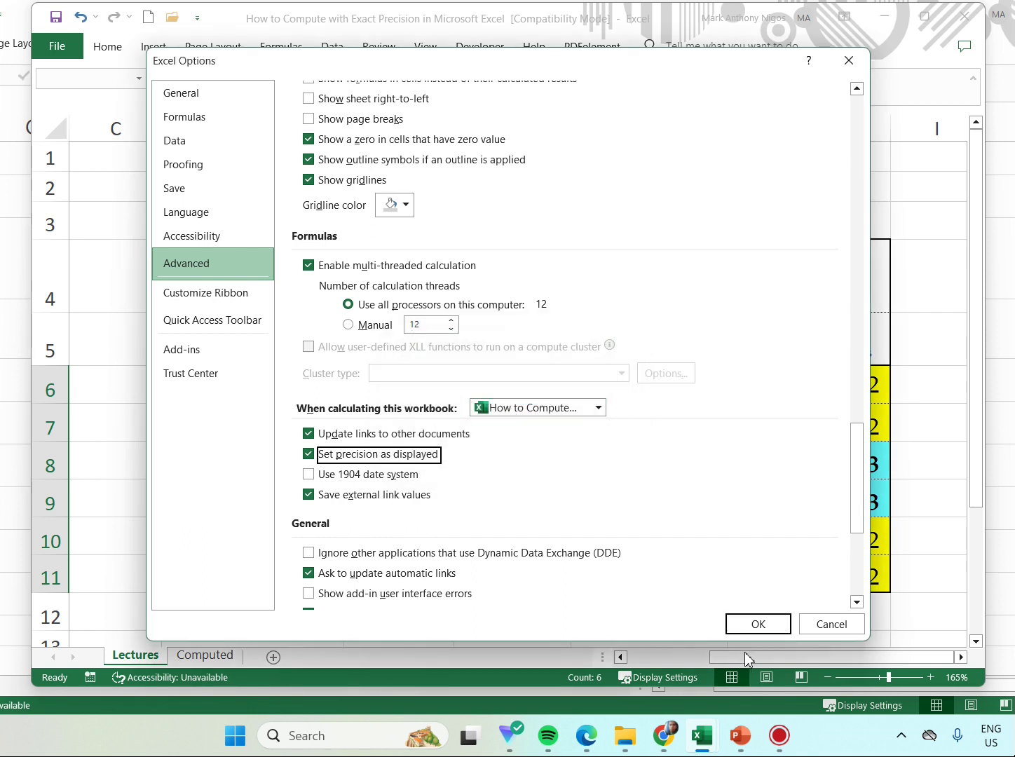
click(759, 628)
Reduce the 1st and 2nd Number values in E6:F11 to one decimal place and review the products in columns G and H.
click(691, 504)
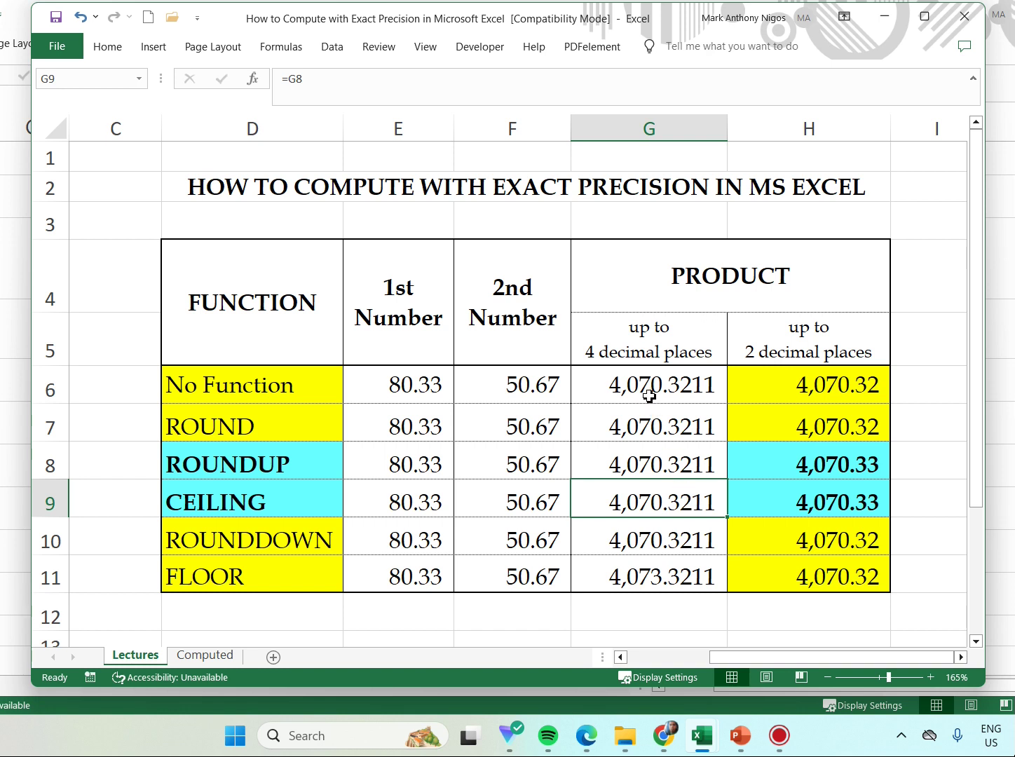
click(400, 391)
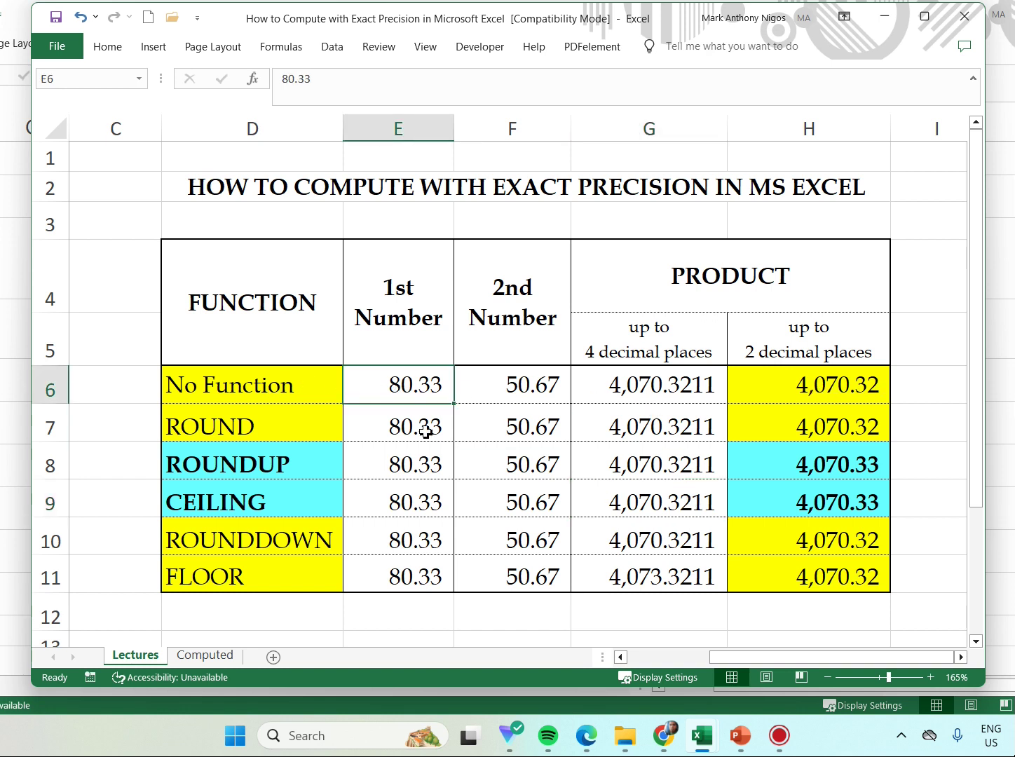
drag(424, 399, 473, 580)
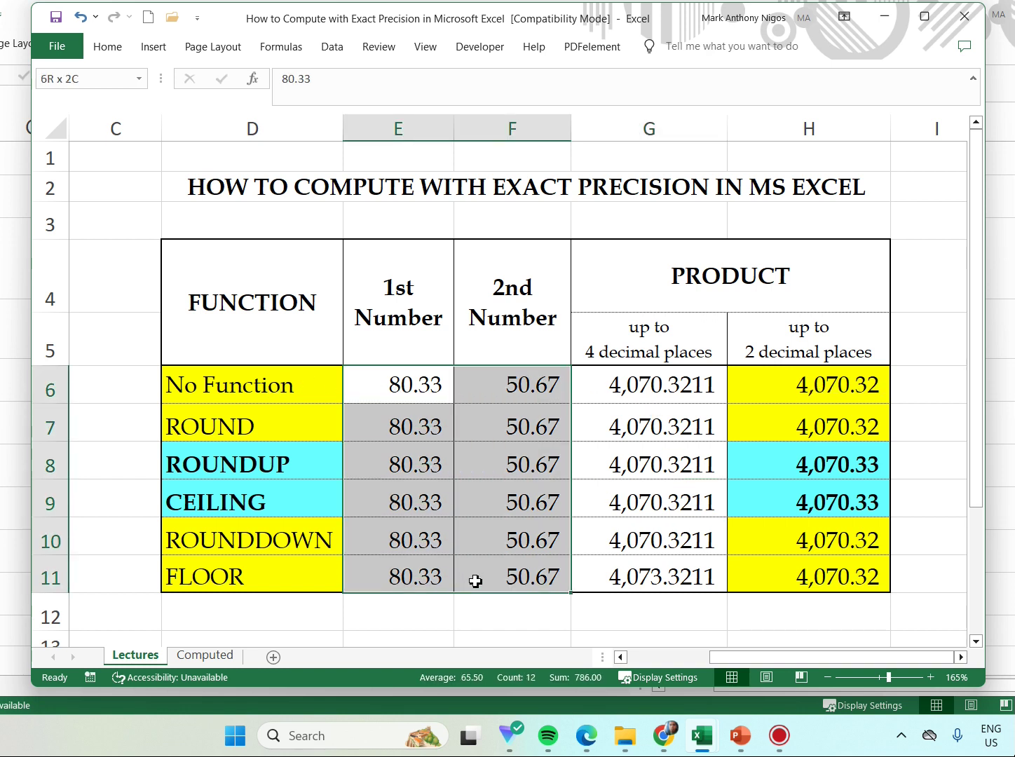
click(106, 49)
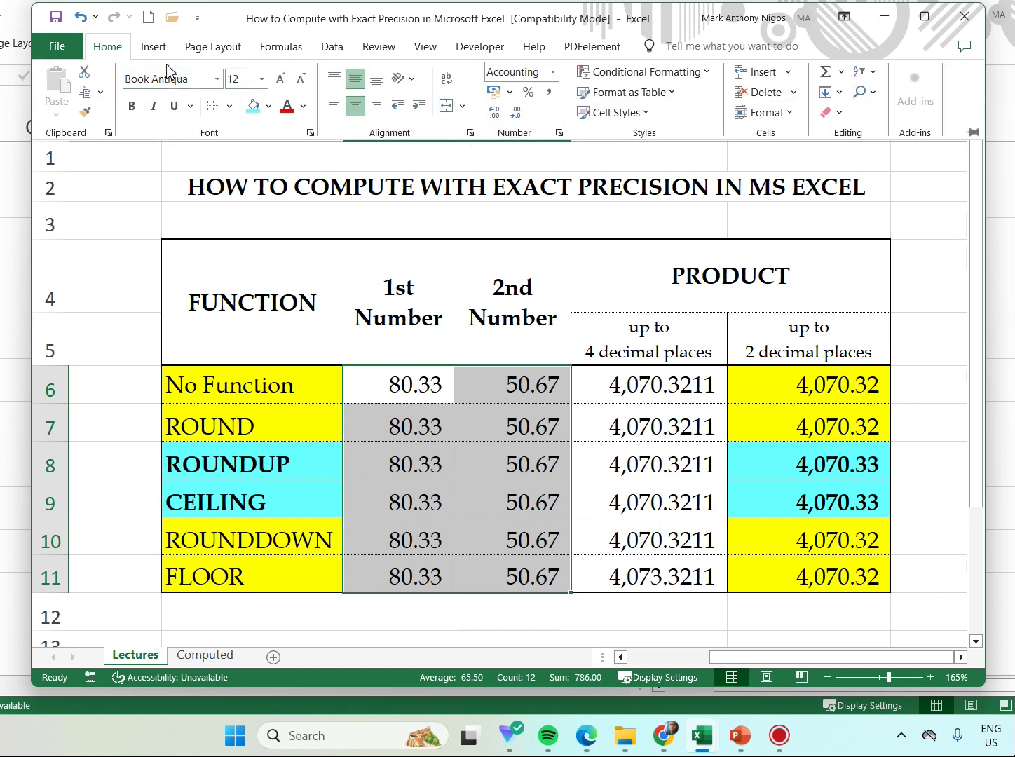
click(118, 48)
click(112, 50)
click(419, 106)
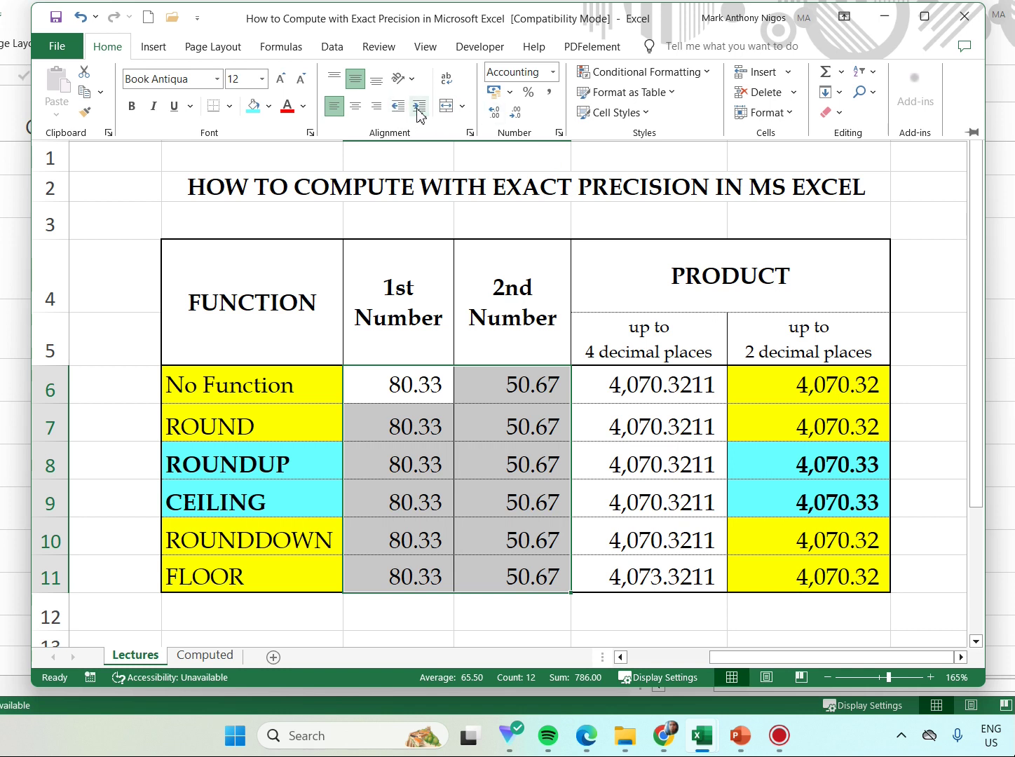
click(517, 114)
key(ctrl+F1)
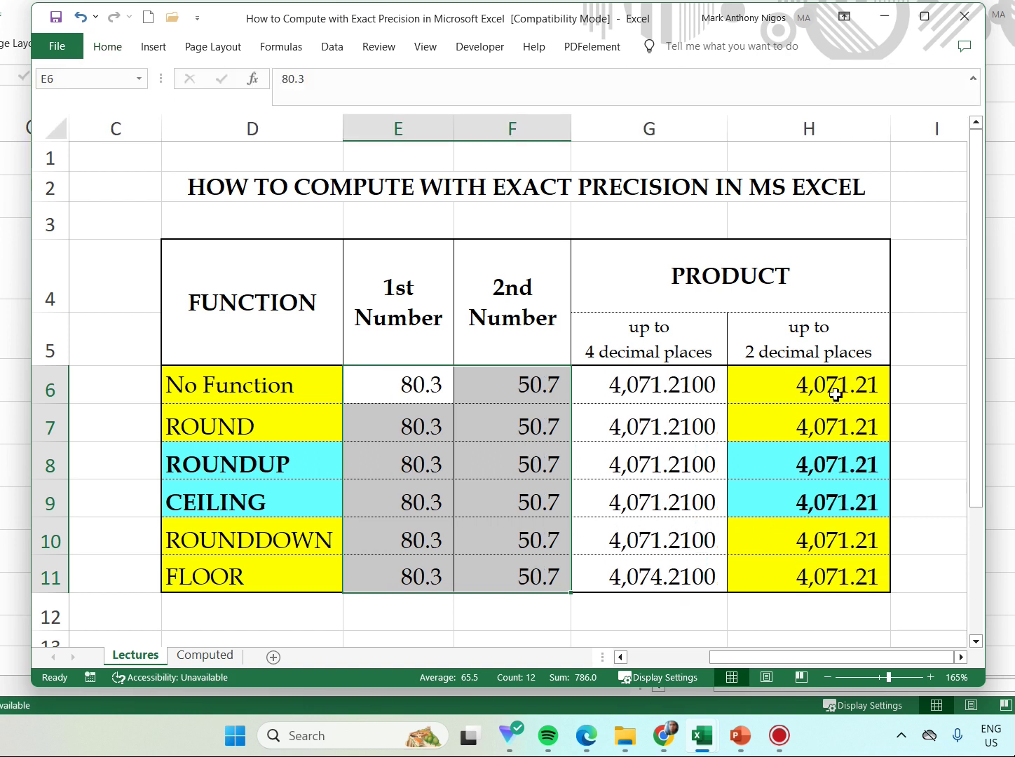
drag(839, 390, 829, 600)
click(788, 481)
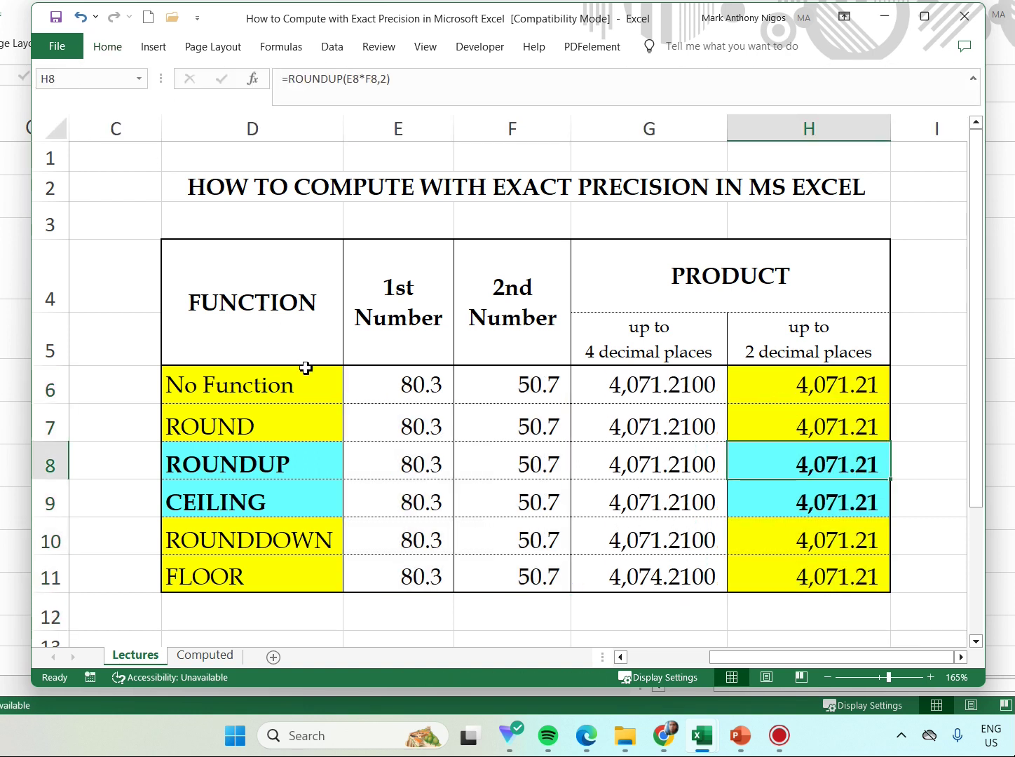
drag(678, 387, 672, 581)
Reduce the 1st and 2nd Number values in E6:F11 to whole numbers and examine the recalculated products in columns G and H.
click(440, 384)
drag(467, 428, 521, 575)
click(107, 46)
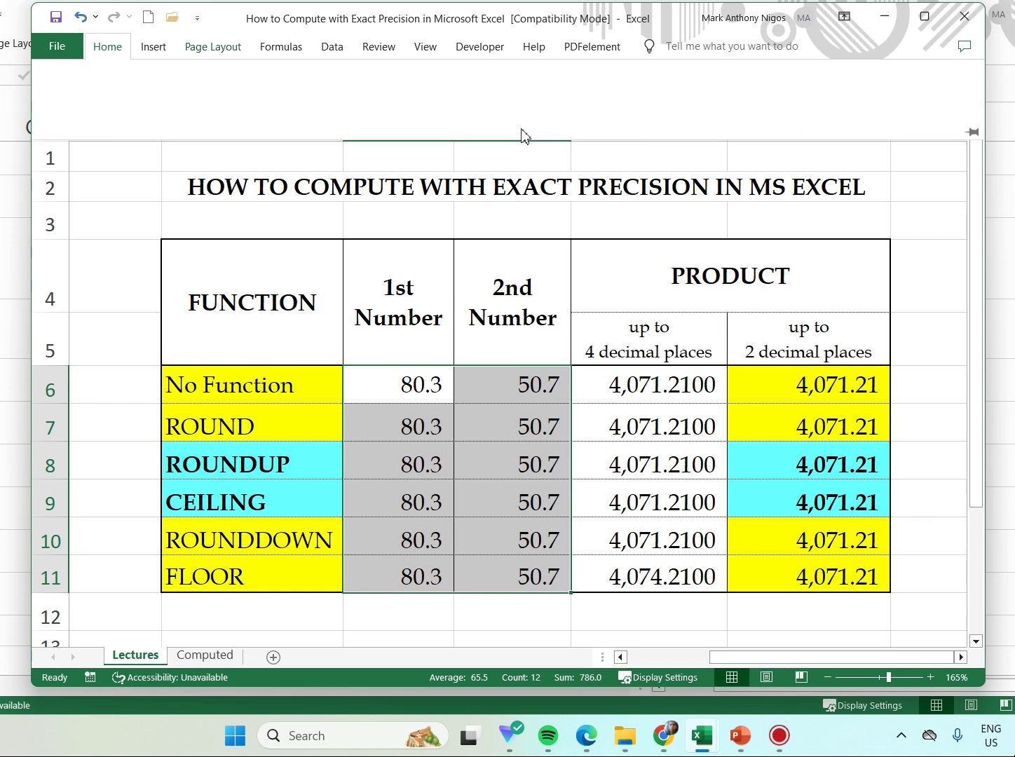
click(519, 119)
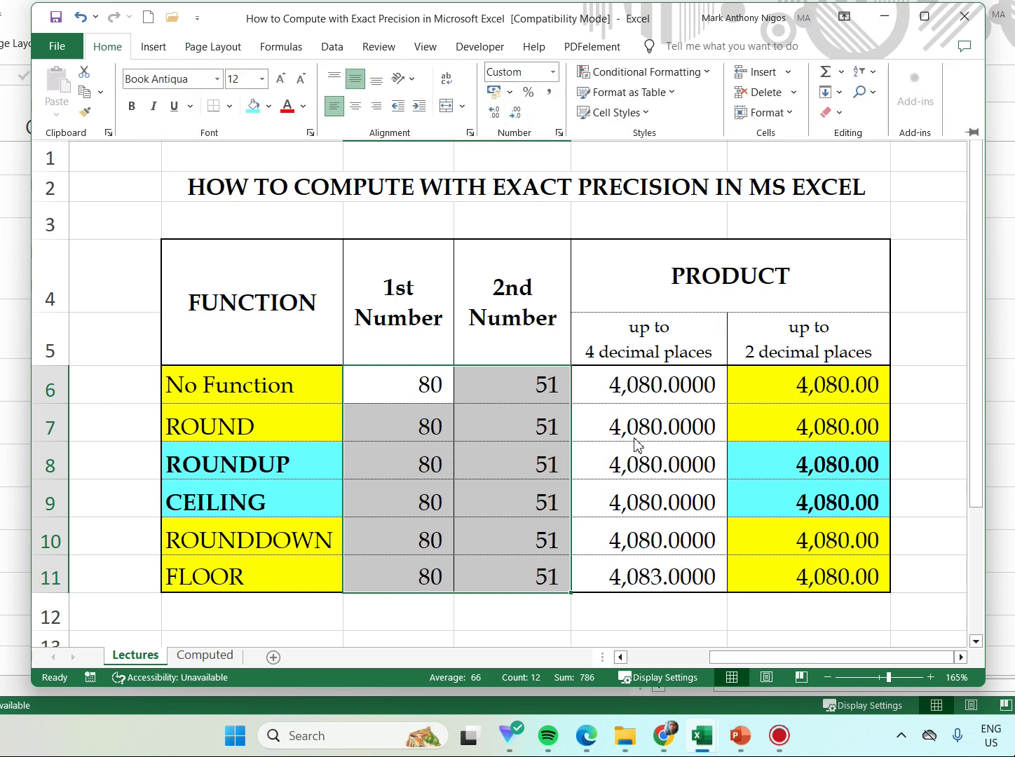
click(808, 483)
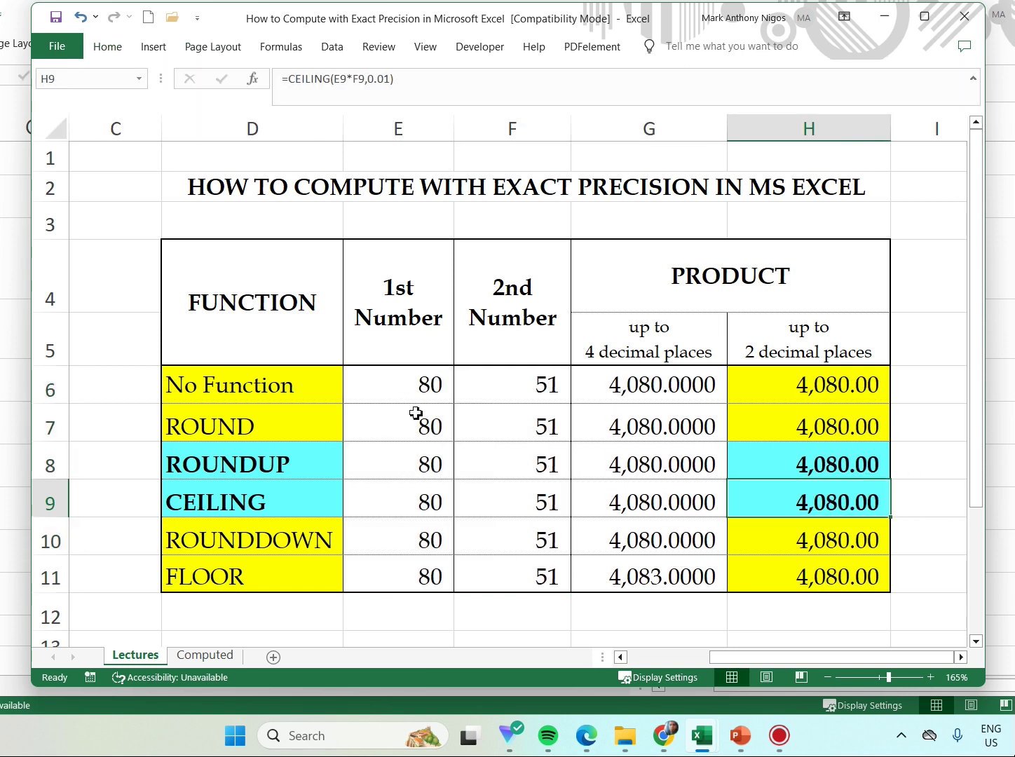
click(606, 449)
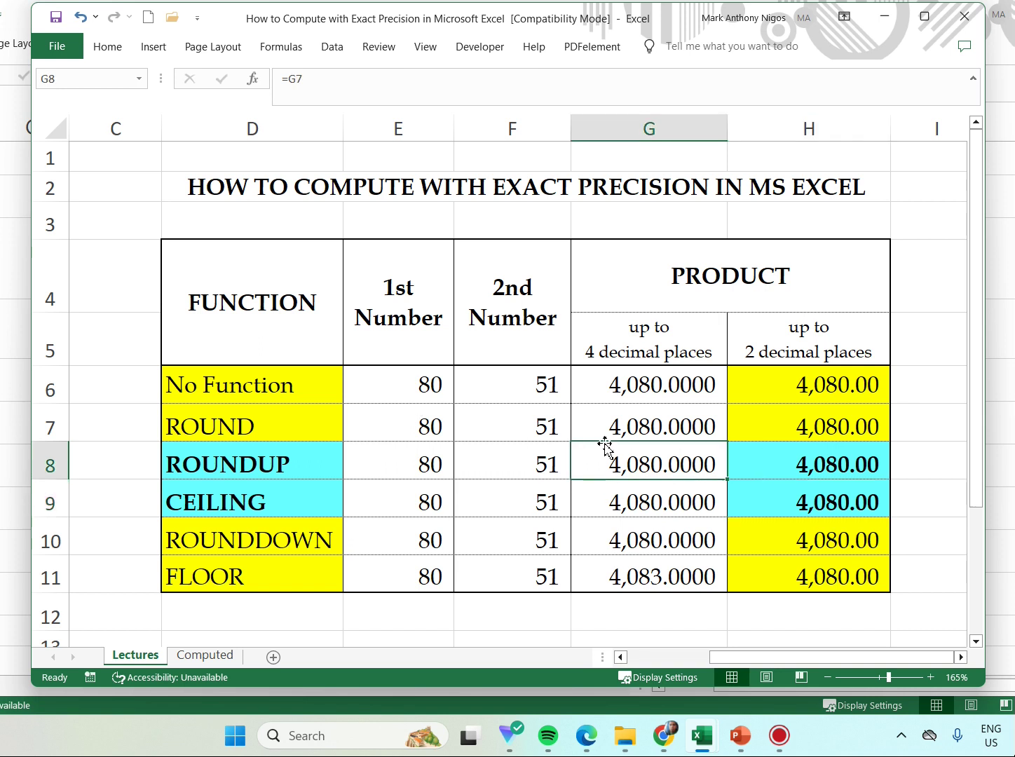
Show the 1st and 2nd Number values in E6:F11 with two decimal places and check the stored inputs.
drag(401, 384, 508, 584)
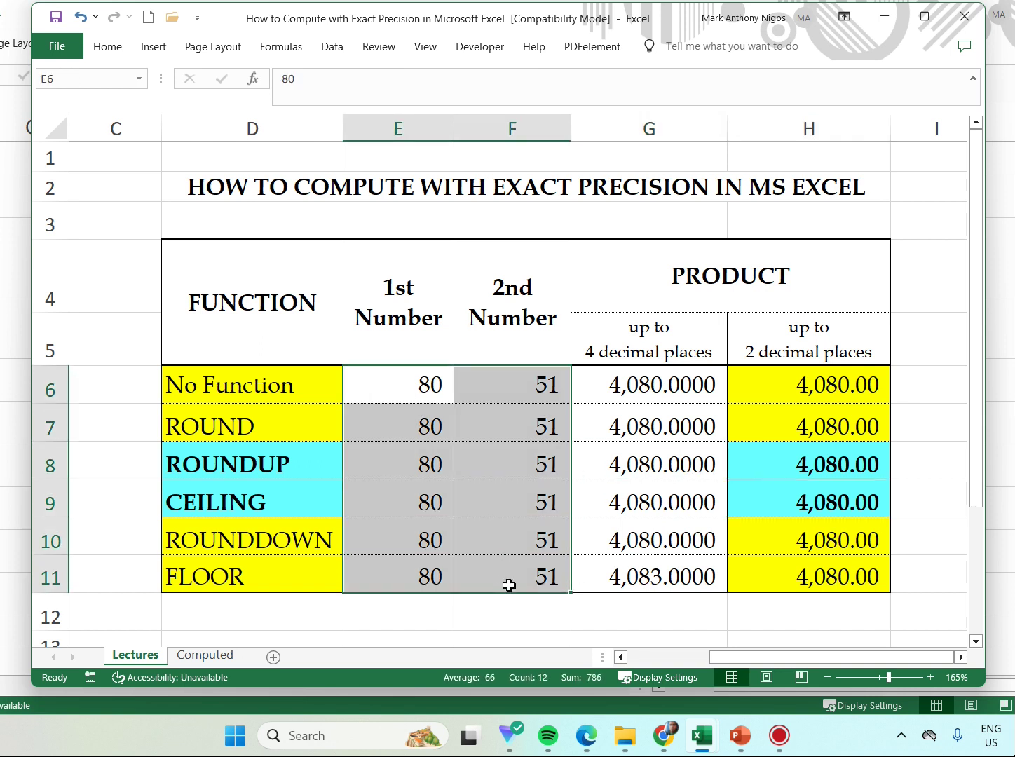
click(107, 46)
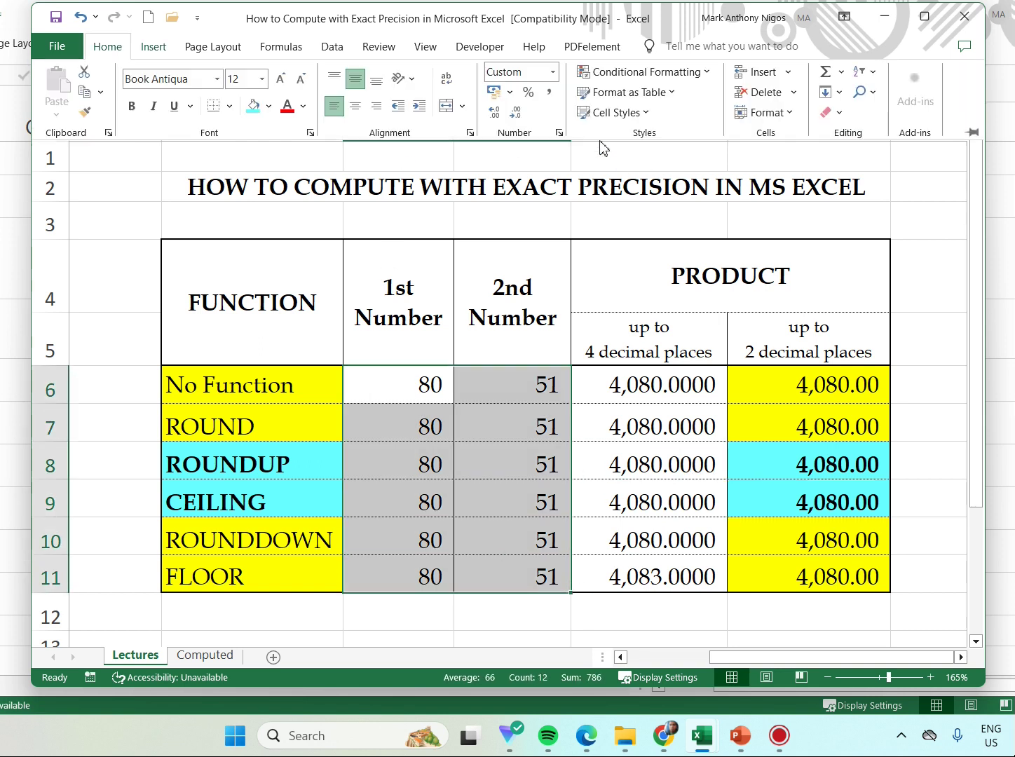
click(495, 116)
click(496, 118)
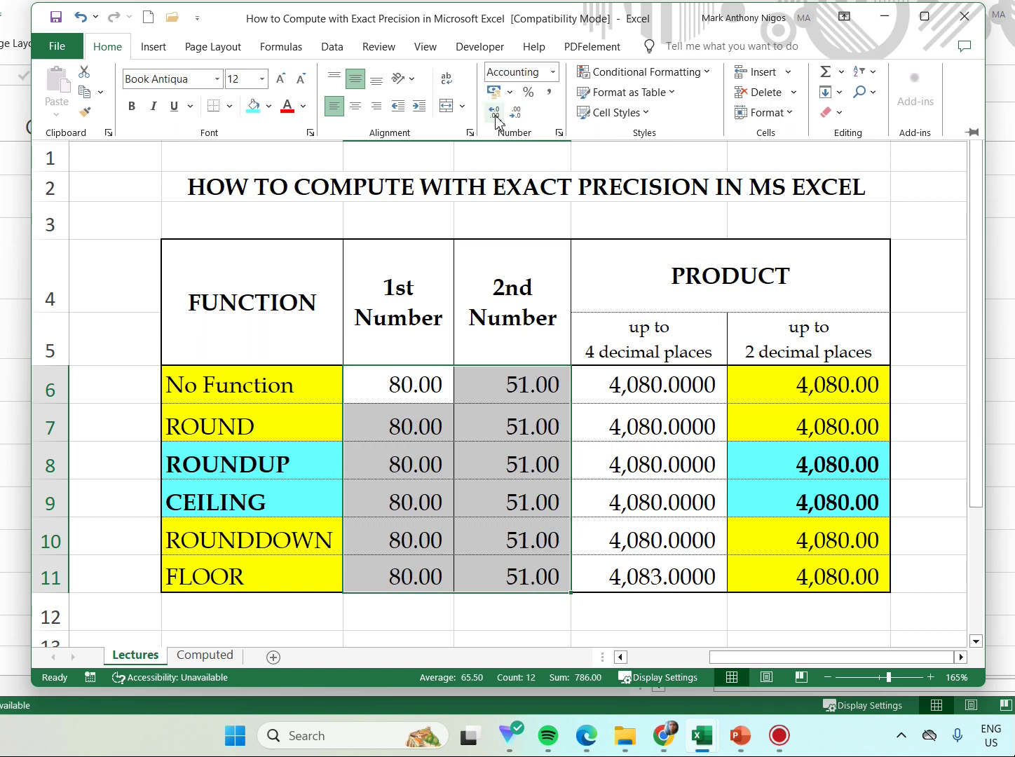
click(735, 421)
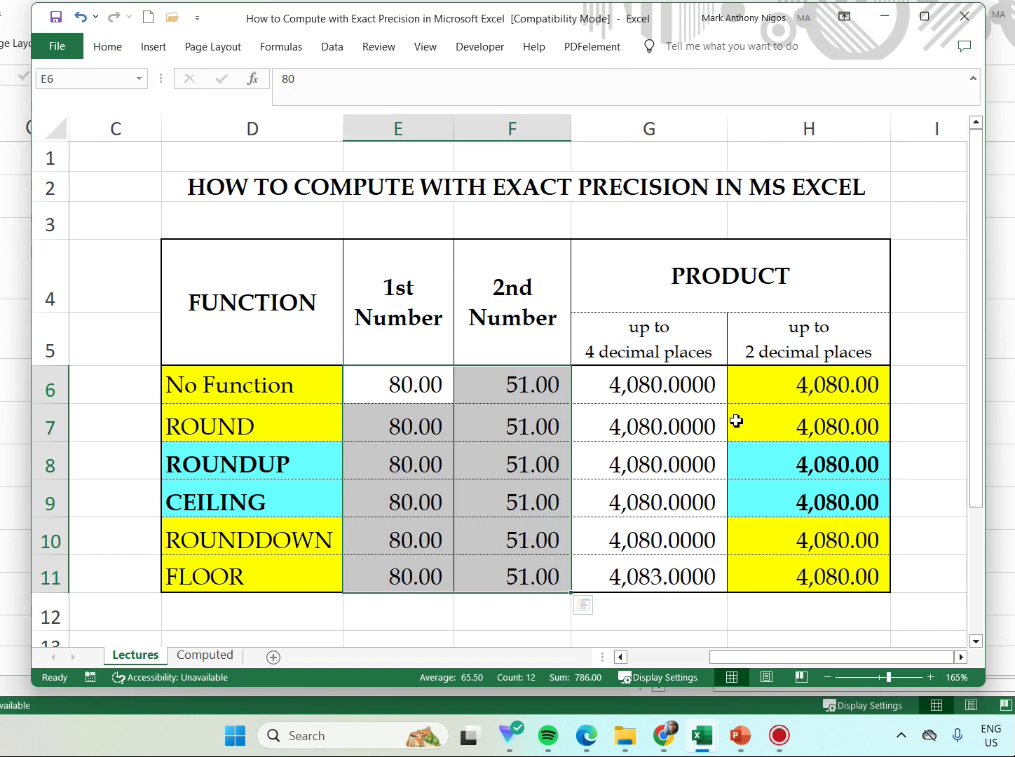
click(595, 422)
click(462, 430)
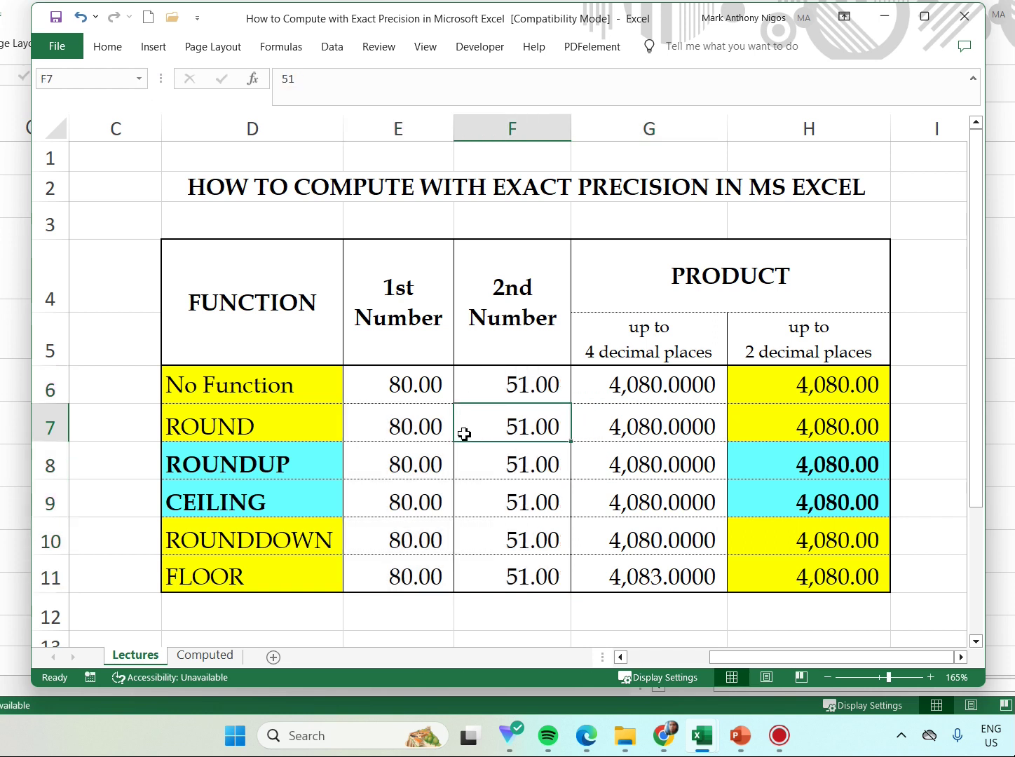
click(389, 393)
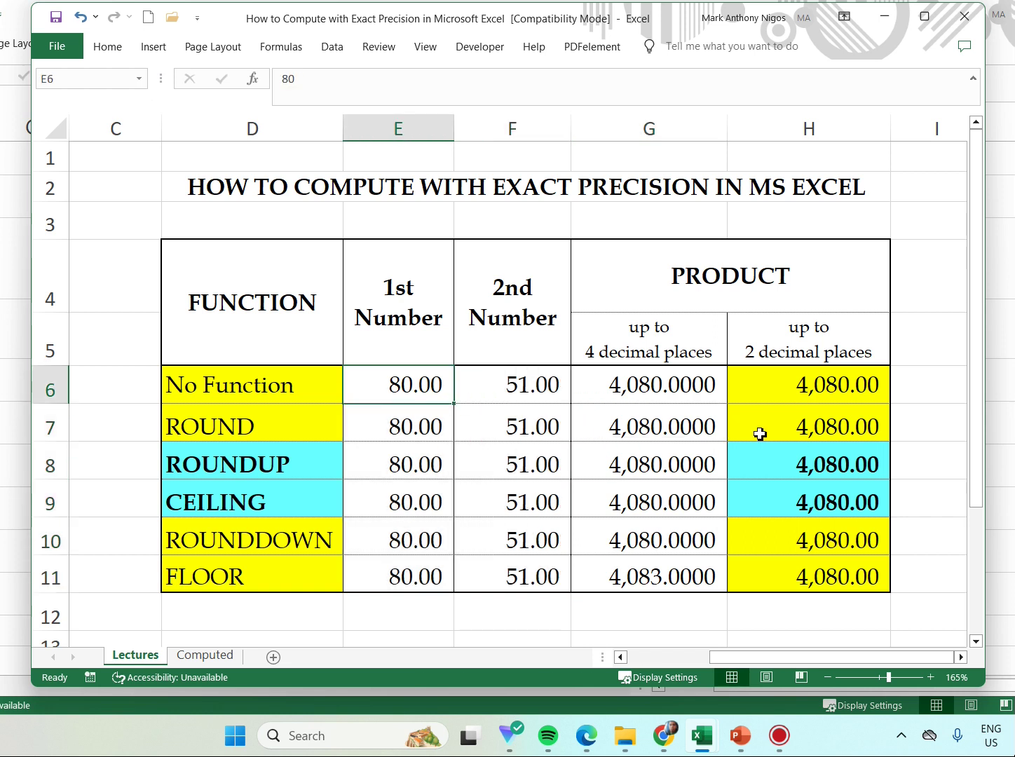
click(421, 470)
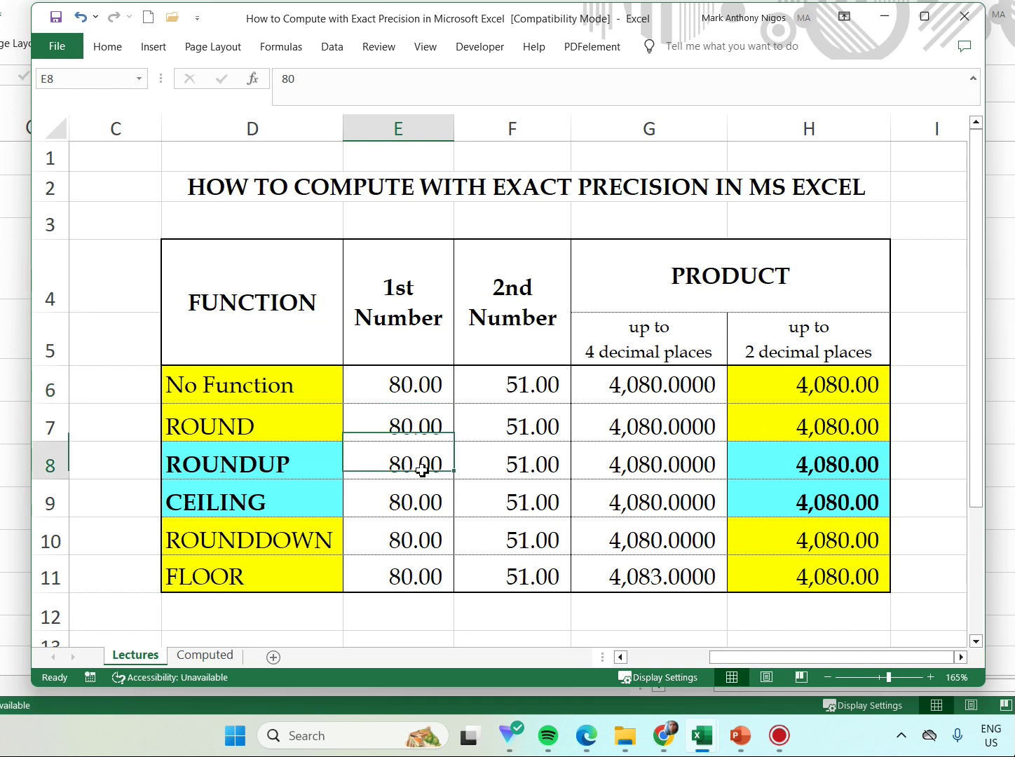
Enter 80.33 as the 1st Number in E6 and 50.67 as the 2nd Number in F6.
click(413, 379)
text(80.33)
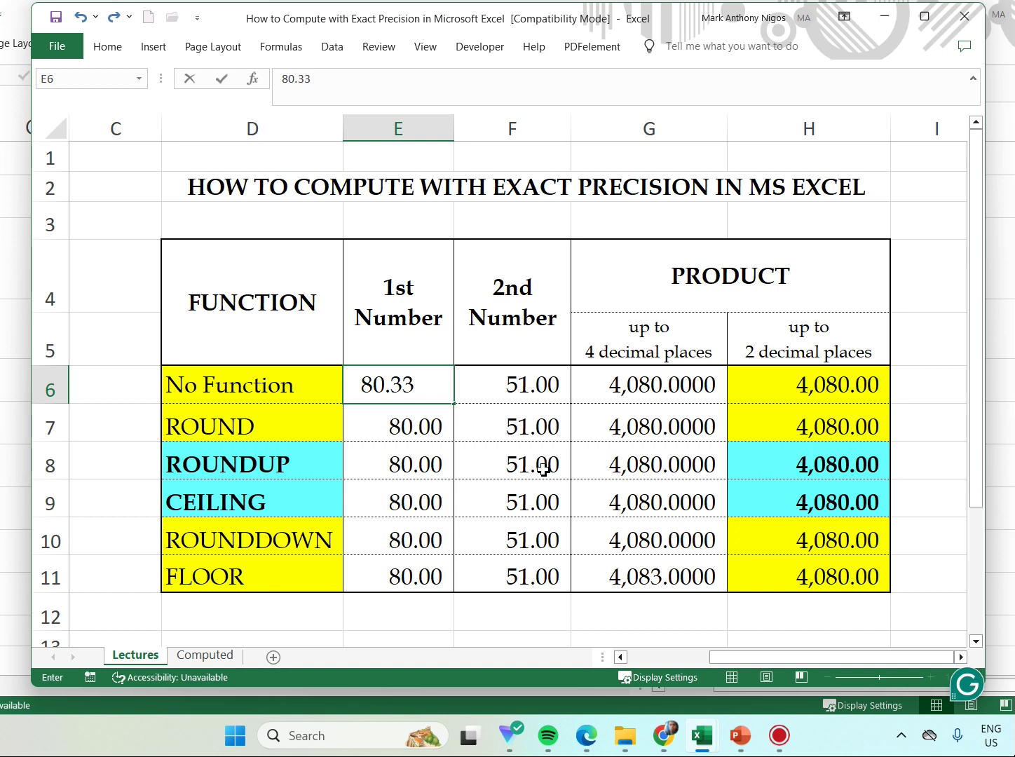
key(Tab)
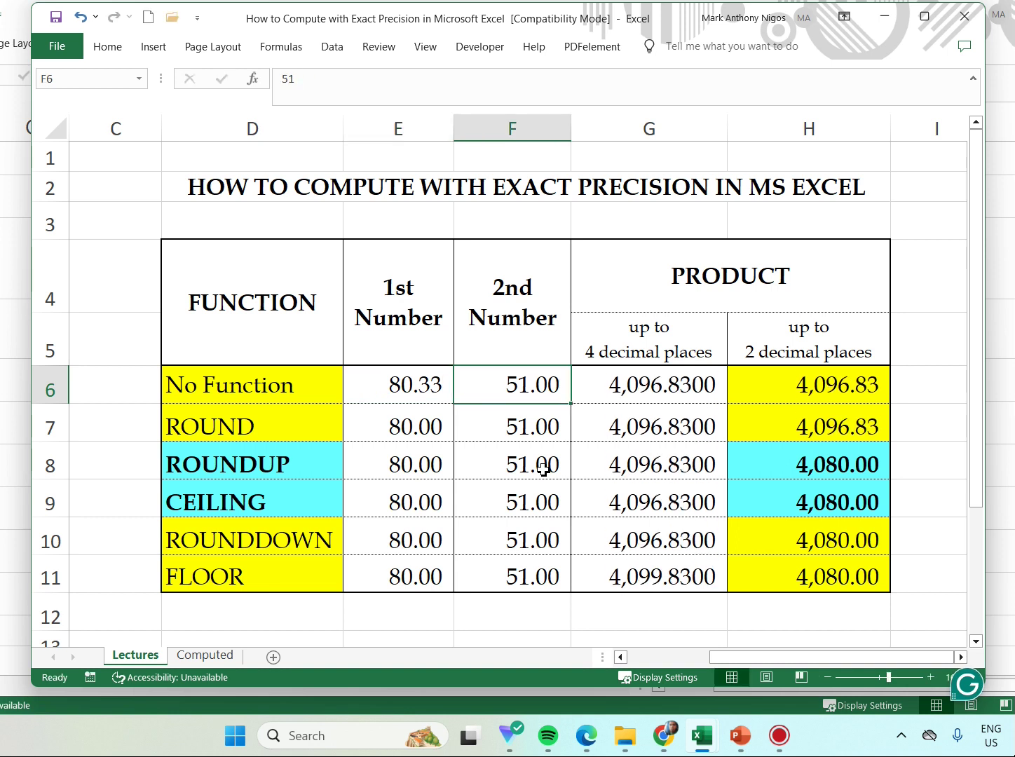
text(50.67)
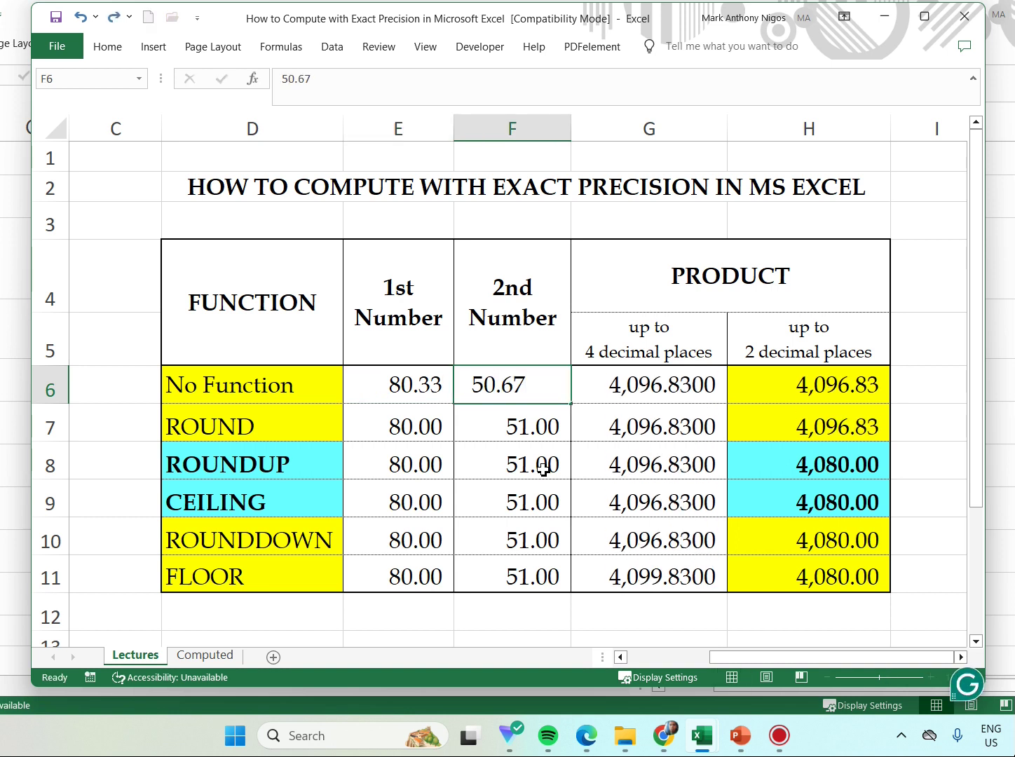
key(Return)
Copy E6:F6 into E7:F11 with Paste Special, pasting only the formulas.
drag(414, 384, 482, 382)
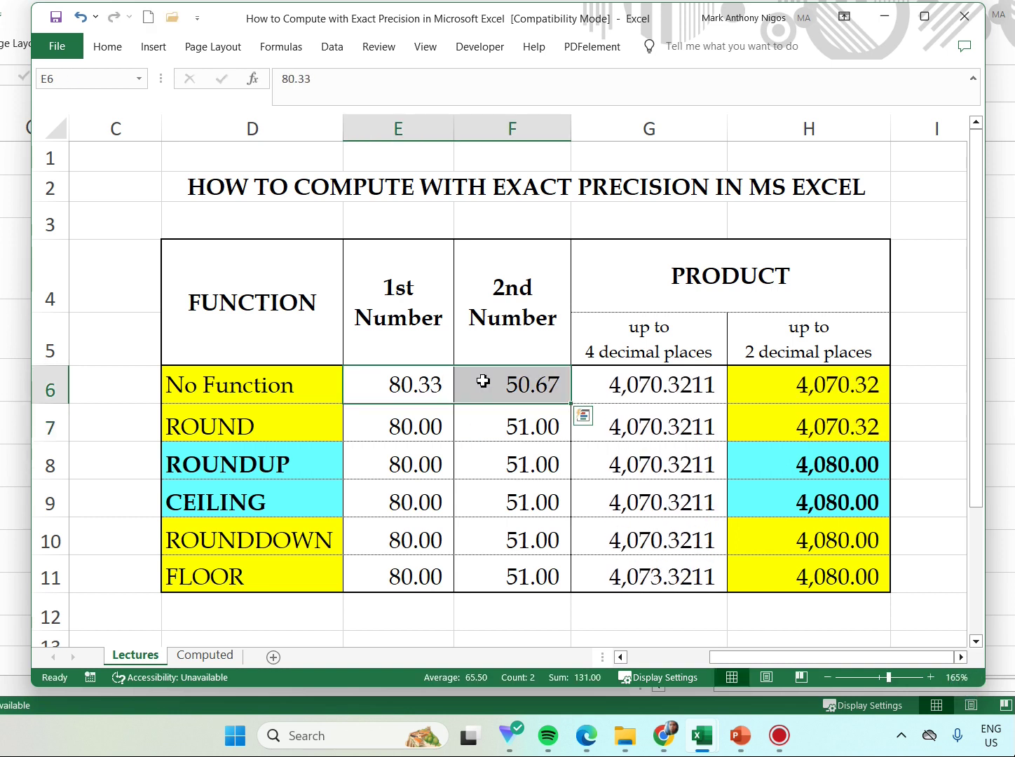
key(ctrl+c)
drag(424, 428, 498, 577)
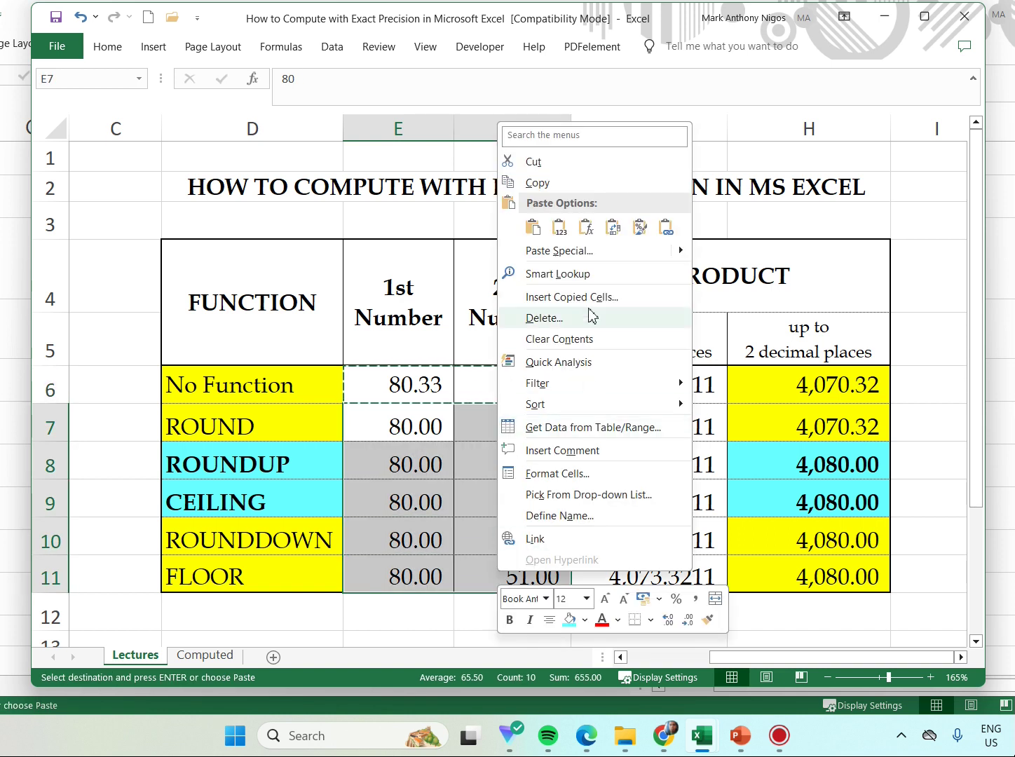
click(578, 252)
click(434, 208)
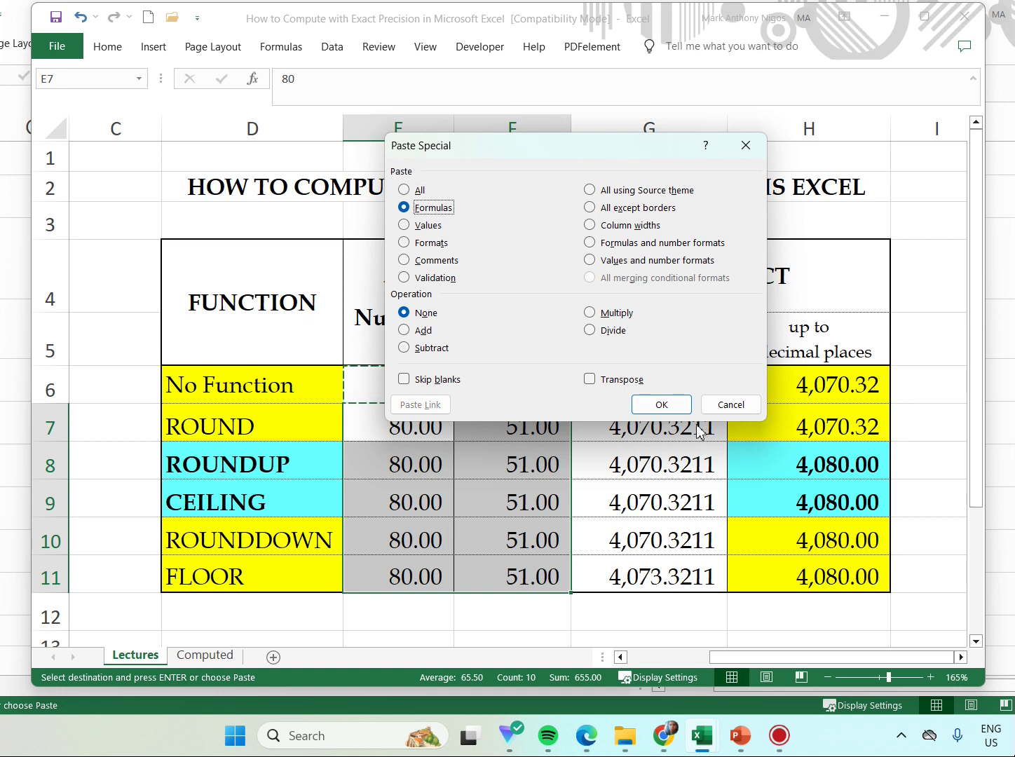
click(661, 405)
click(450, 500)
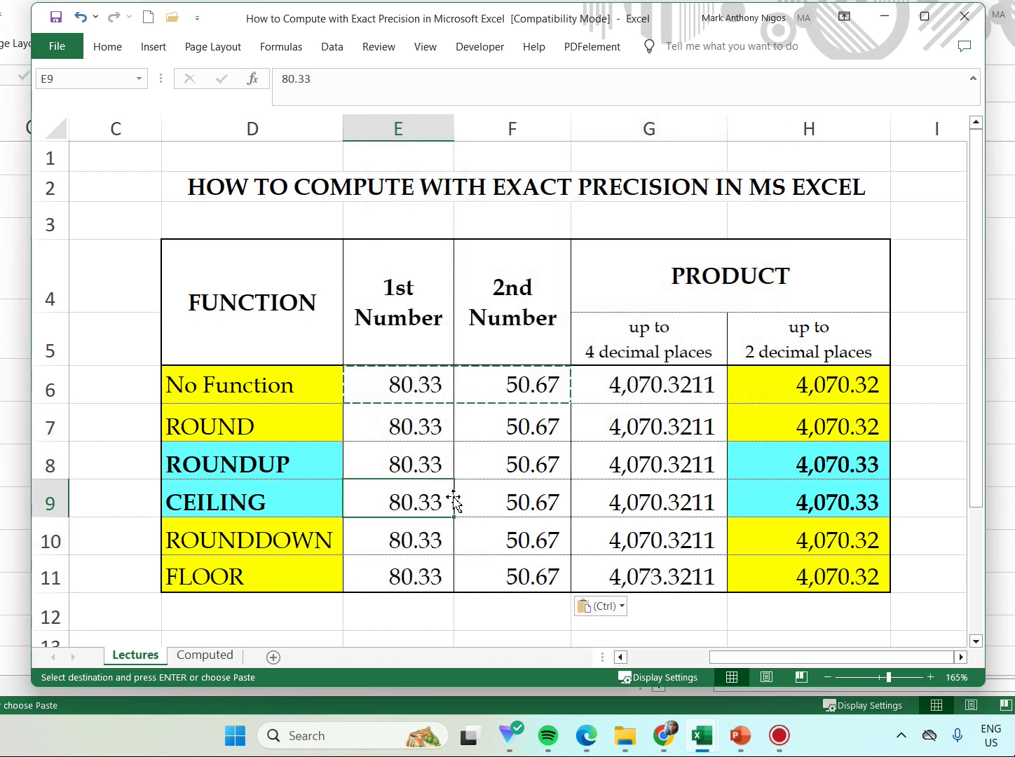
Compare the two-decimal products in column H across the functions for the inputs in E6:F11.
click(422, 431)
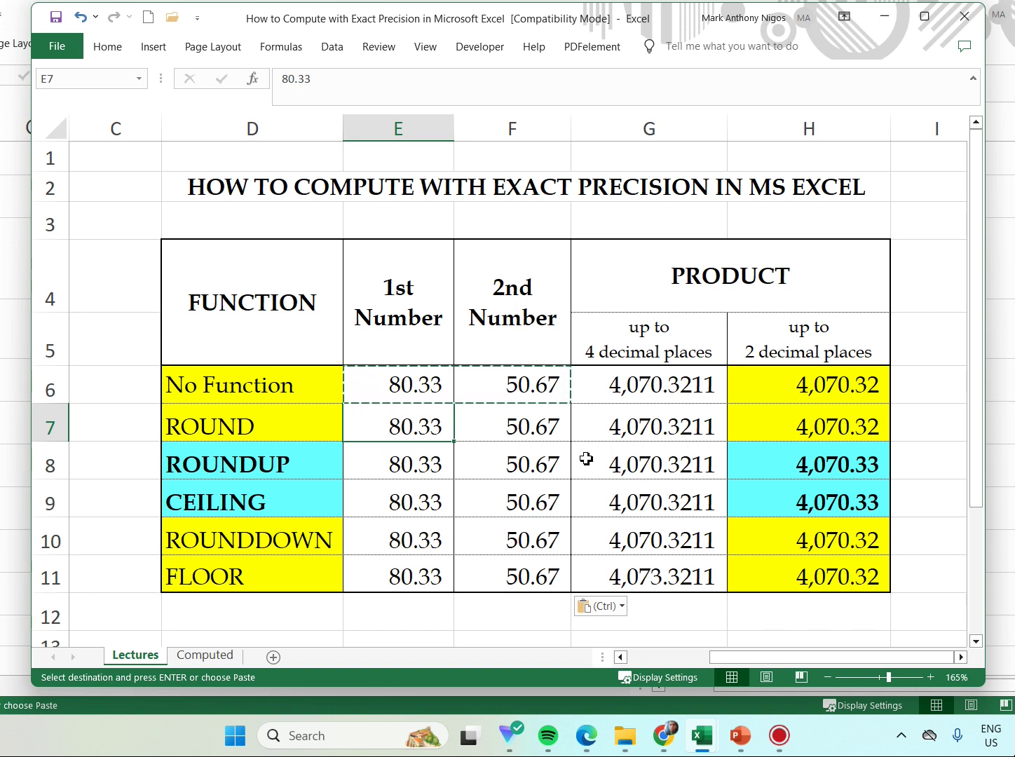
click(508, 461)
click(828, 452)
click(777, 388)
click(785, 455)
drag(405, 385, 501, 579)
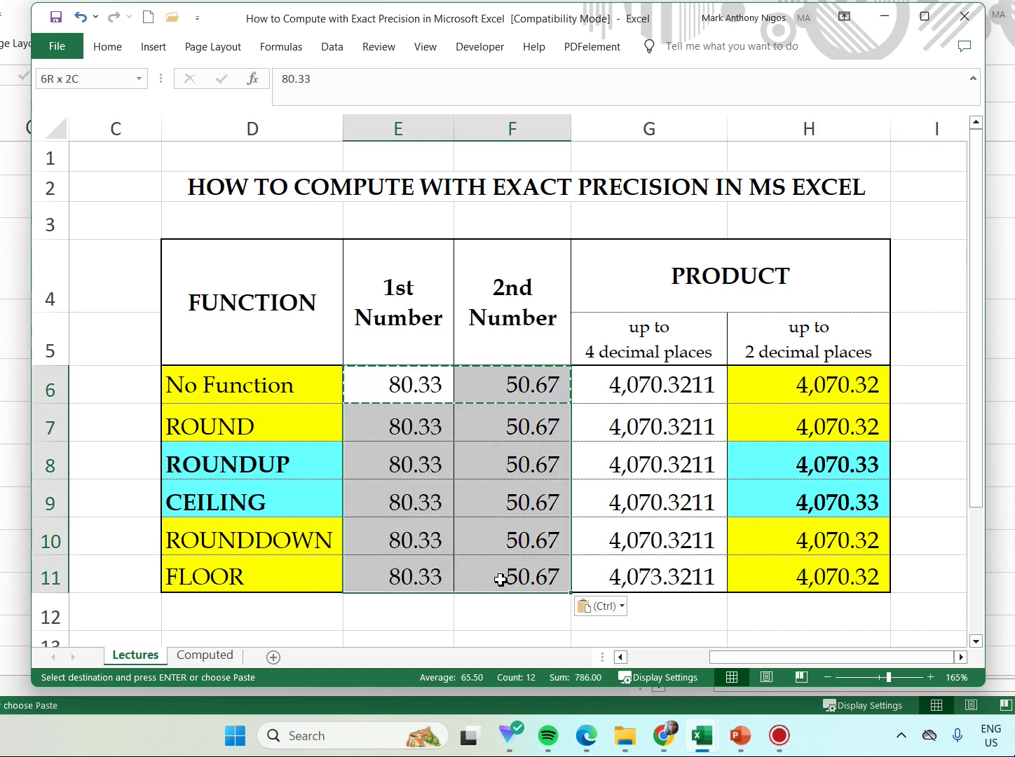
click(796, 483)
click(810, 466)
click(242, 445)
drag(242, 438, 267, 564)
click(938, 548)
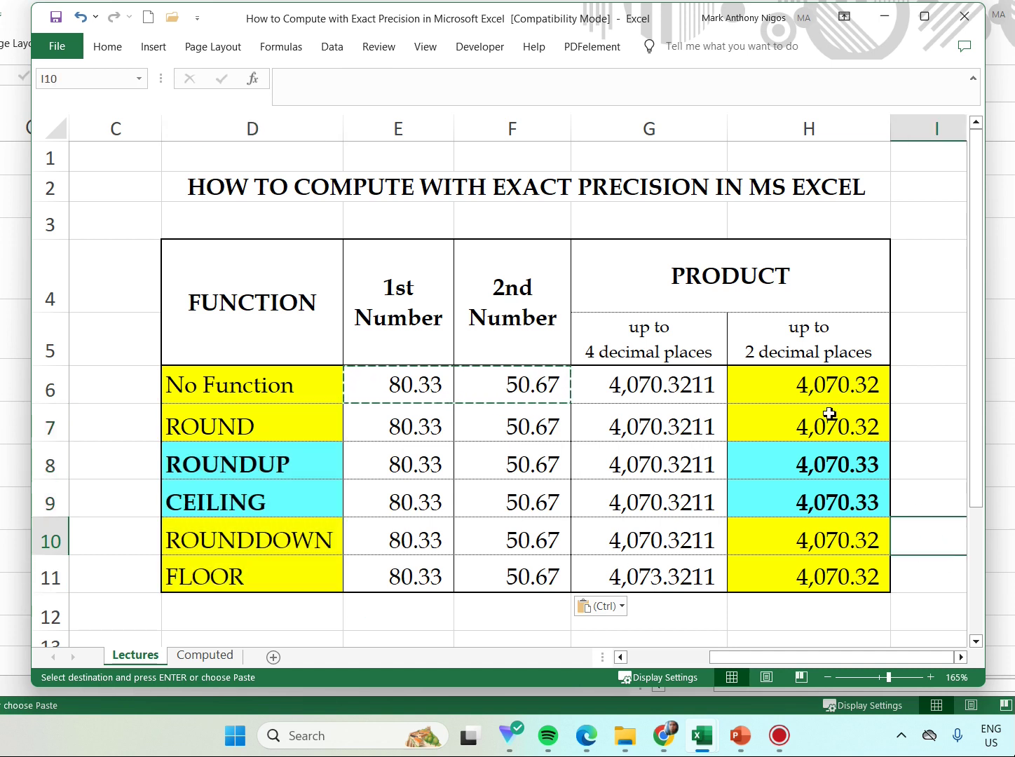
click(604, 453)
drag(403, 385, 488, 577)
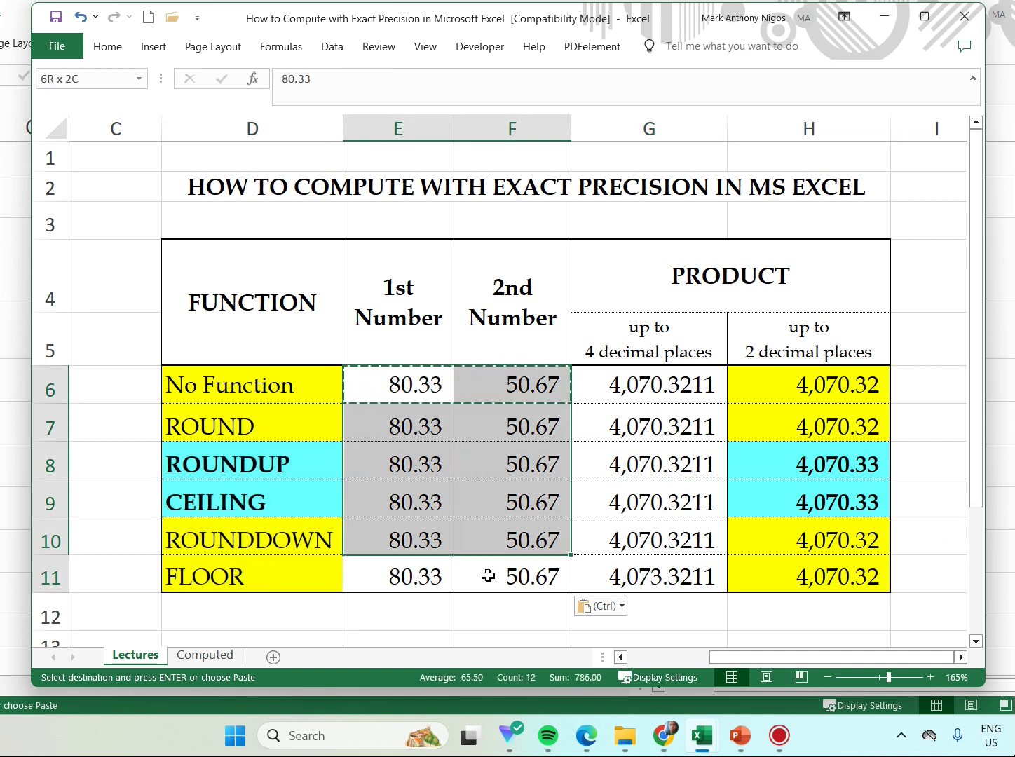
click(808, 472)
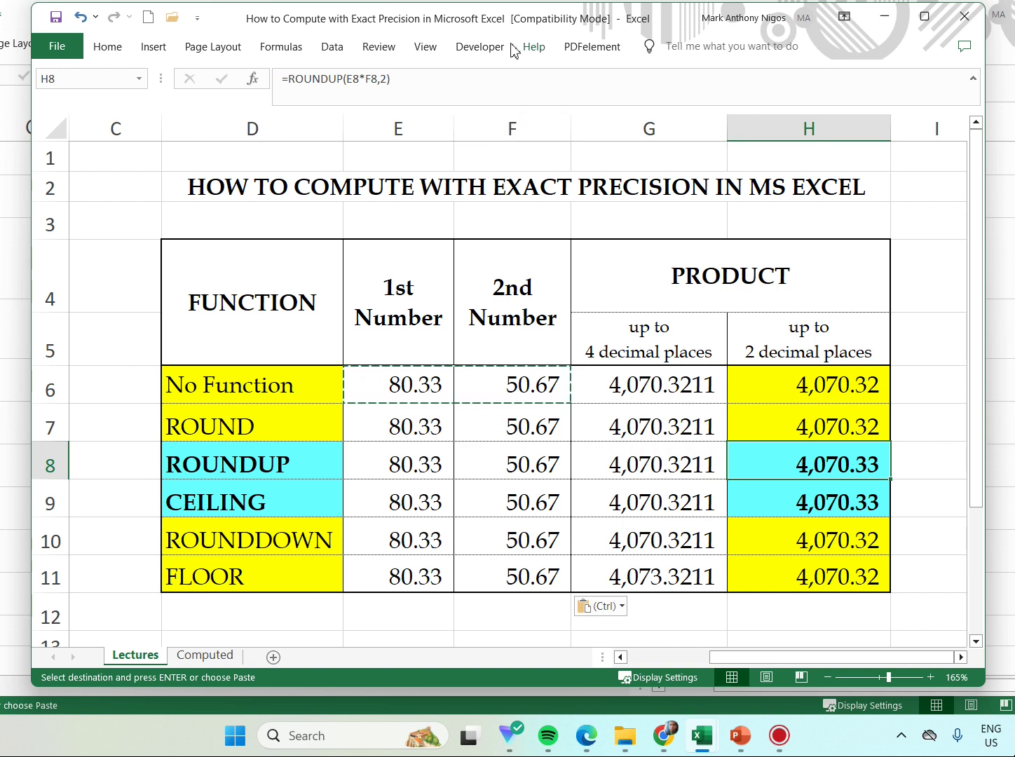
Widen the workbook window and slightly widen column I beside the product table.
drag(223, 17, 211, 19)
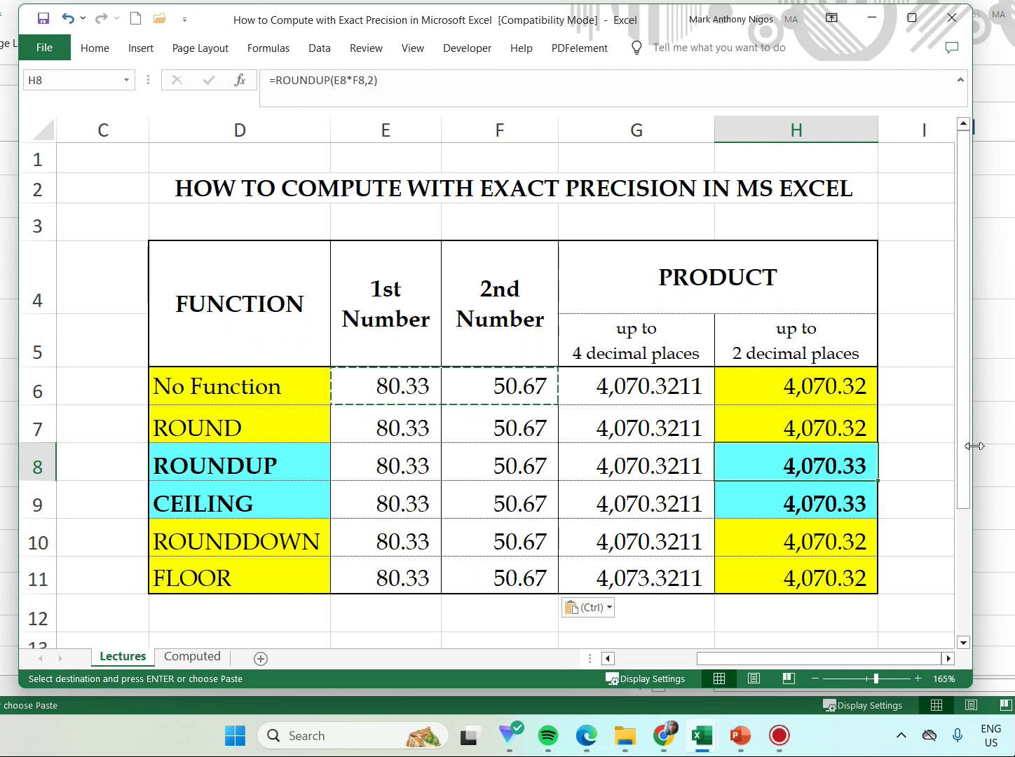
drag(980, 444, 1013, 444)
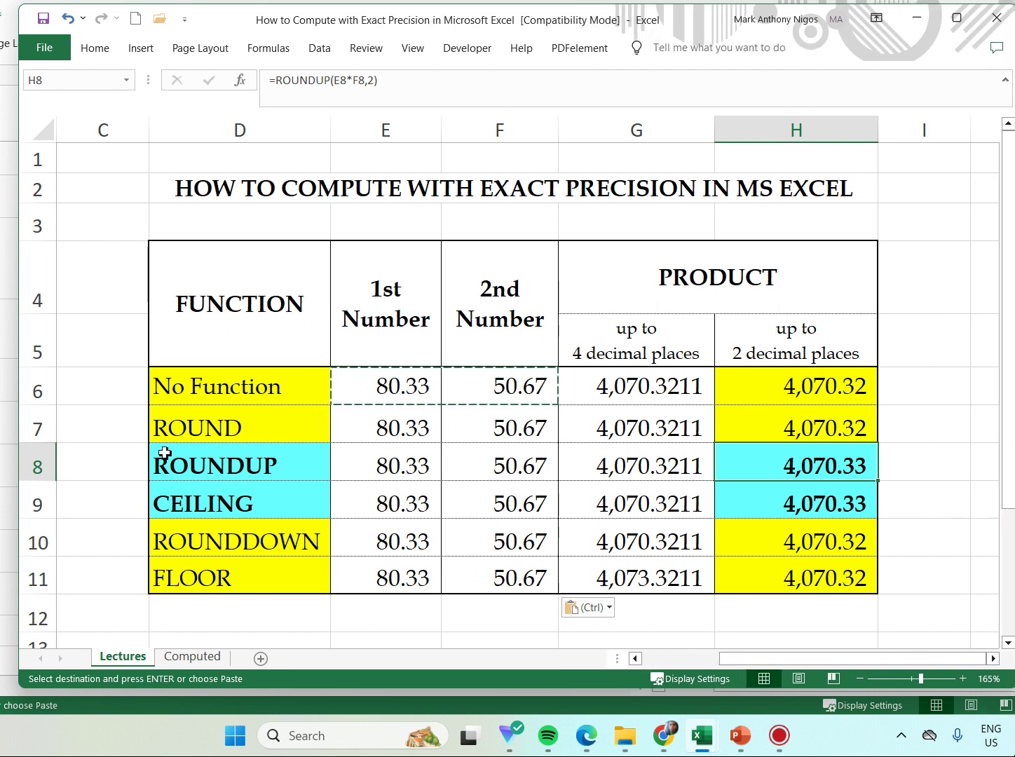
click(993, 658)
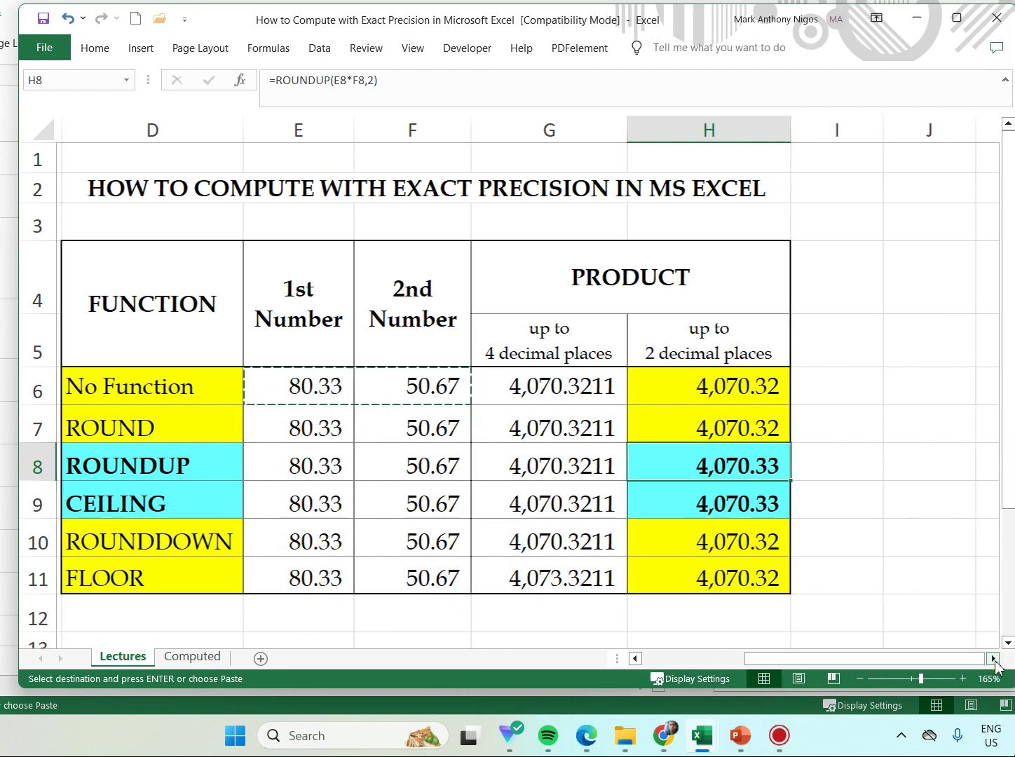
drag(888, 664, 887, 662)
click(825, 398)
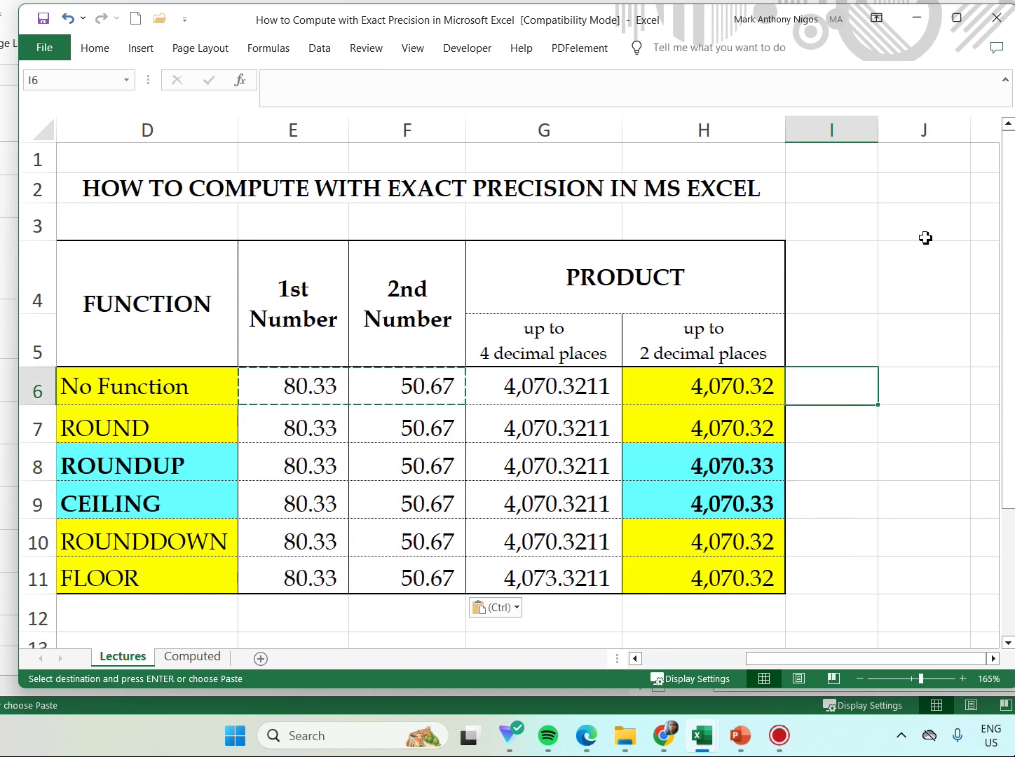
drag(883, 130, 904, 131)
click(893, 471)
Enter the formula =E6*F6 in I6 to multiply the two numbers without a rounding function.
click(843, 388)
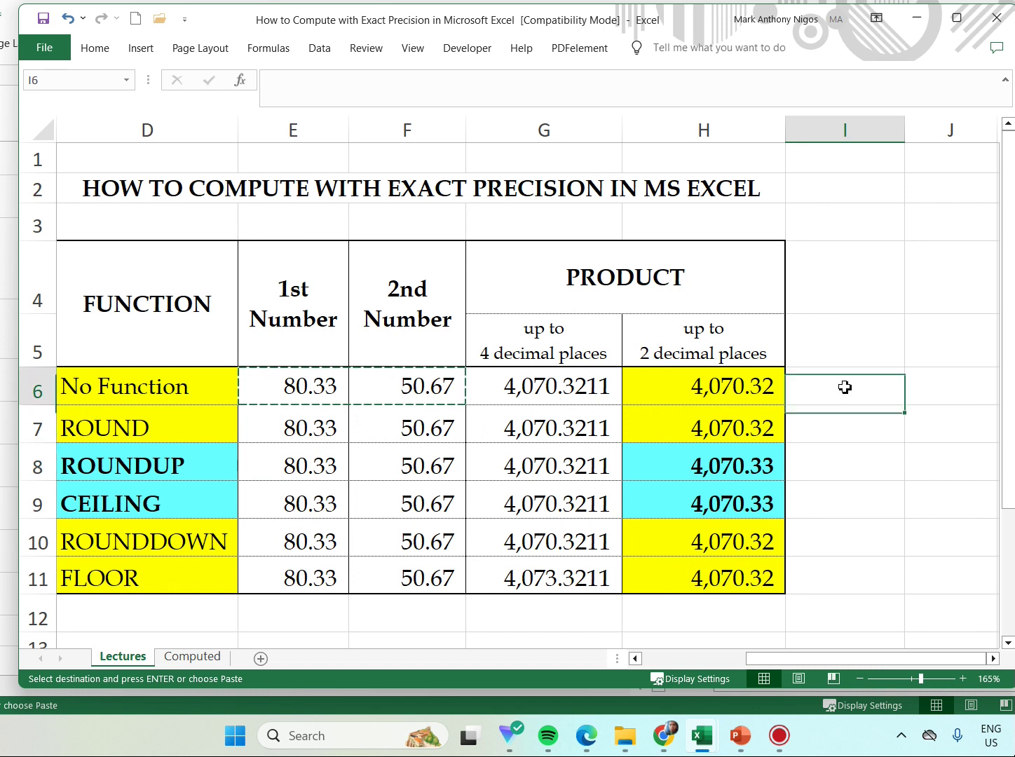
text(=)
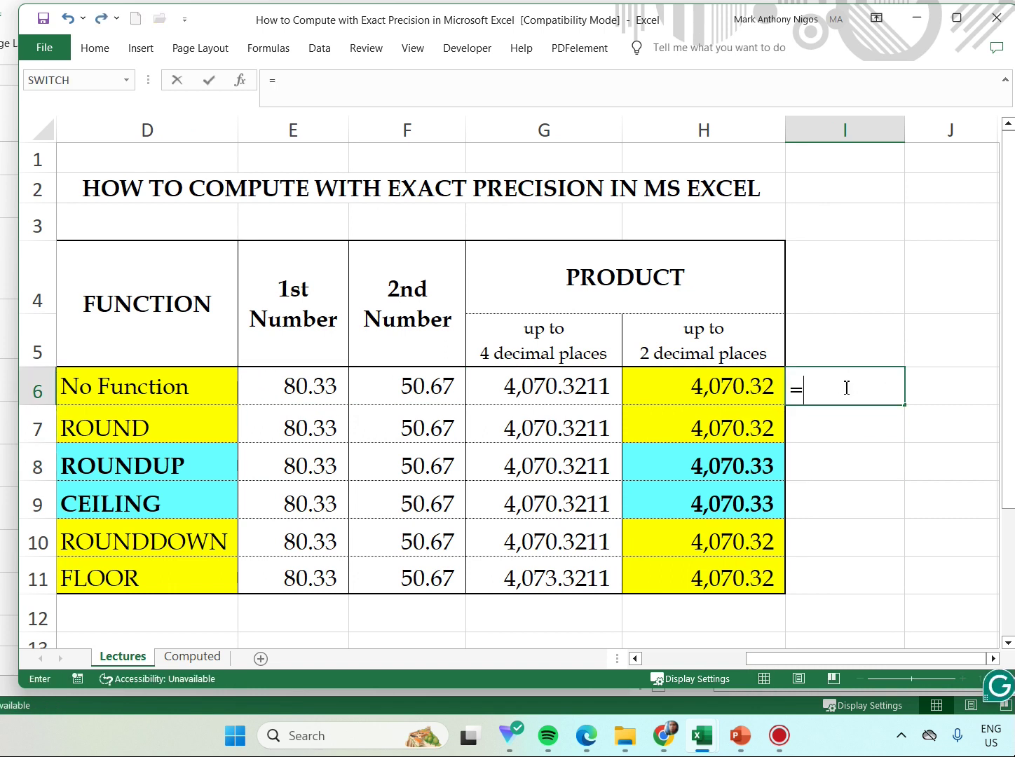
key(Left)
key(Left)
key(Left)
key(Left)
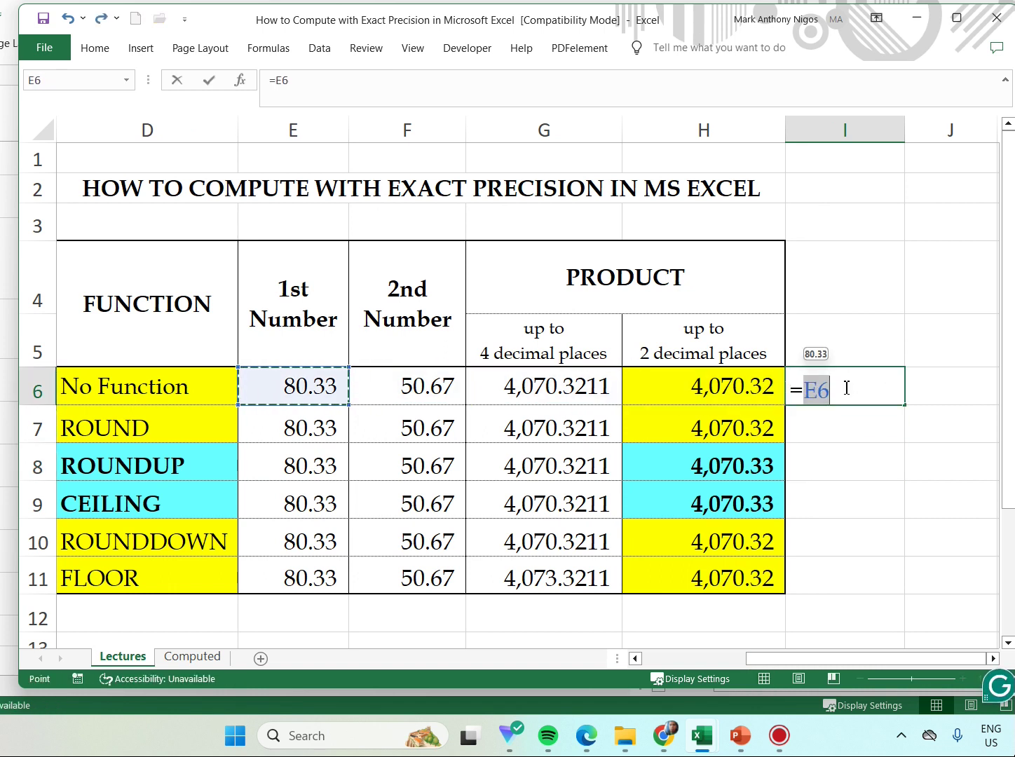
text(*)
key(Left)
key(Left)
key(Left)
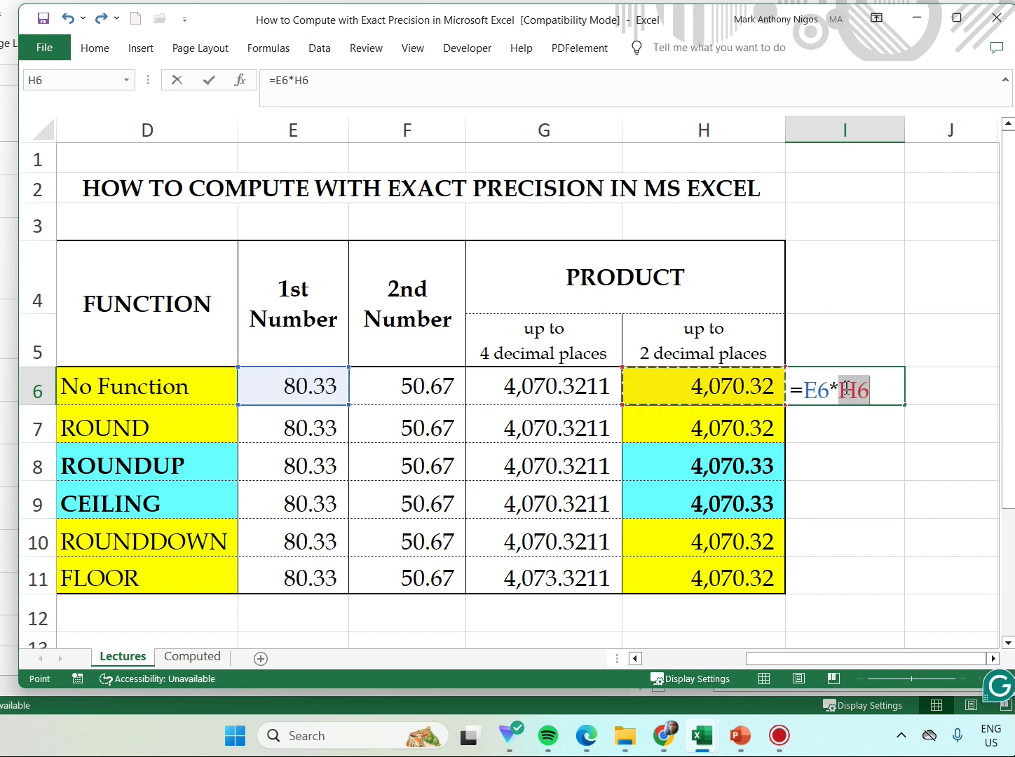
key(Return)
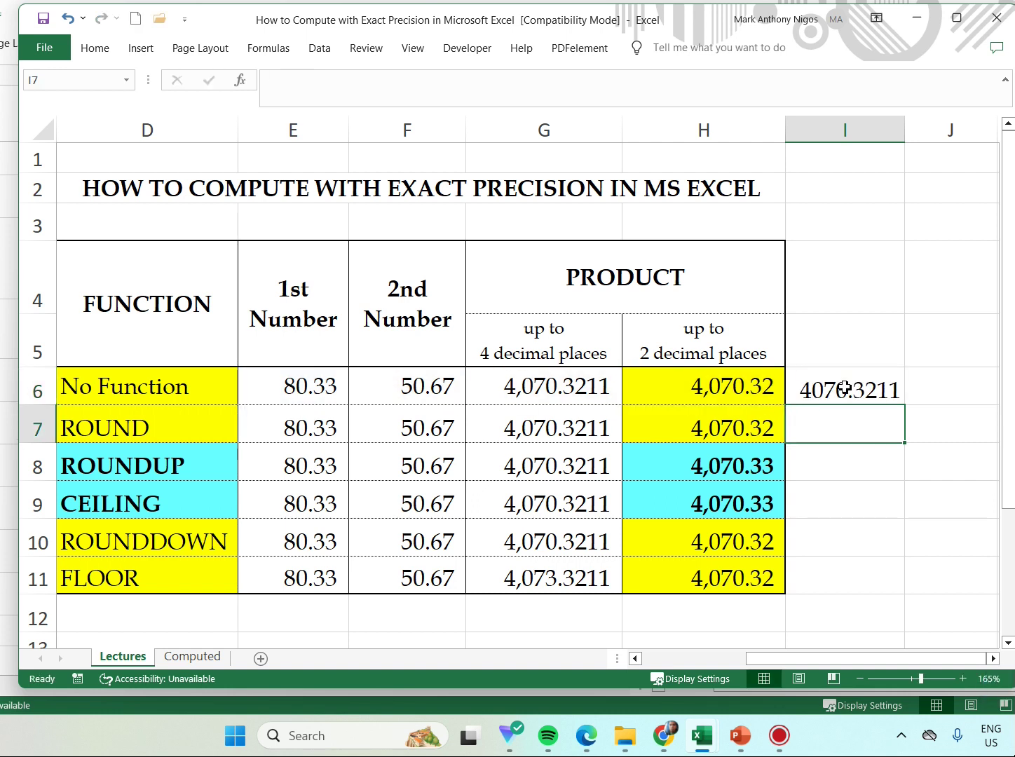
Reduce the product in I6 to two decimal places and check its formula.
click(844, 388)
click(974, 522)
click(838, 355)
drag(861, 390, 896, 577)
click(99, 47)
click(505, 116)
click(505, 116)
click(868, 394)
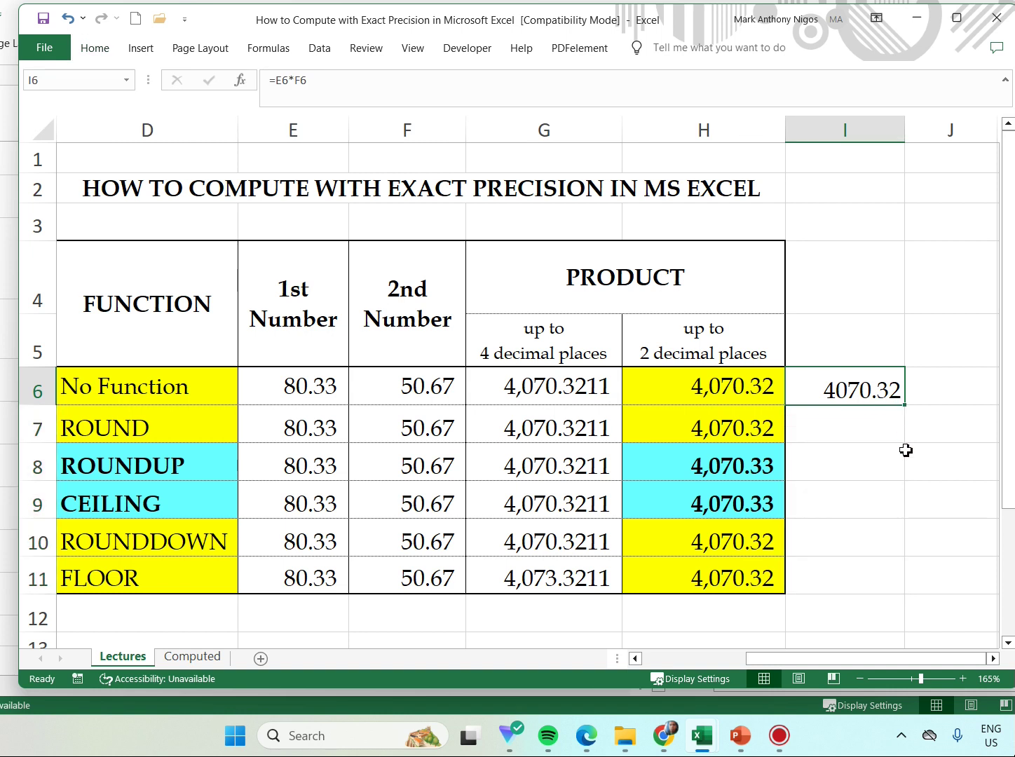
Inspect the ROUND formula in H7 without changing it and highlight the function results in H7:H11.
click(879, 413)
click(725, 426)
double_click(725, 428)
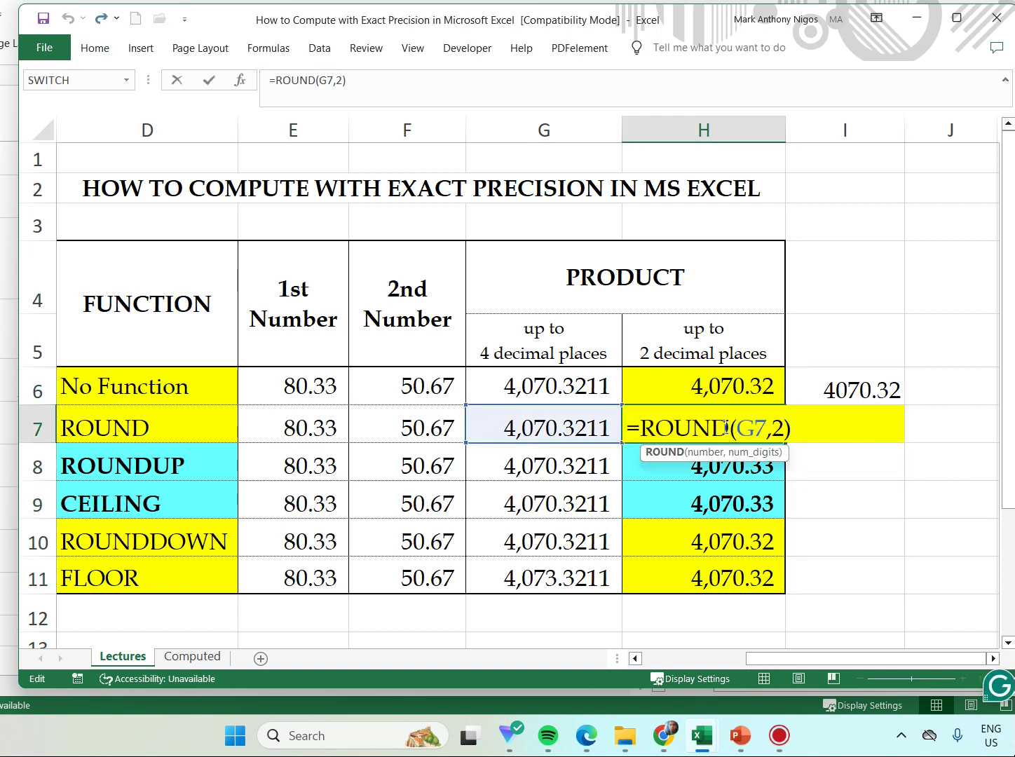
key(Escape)
drag(726, 424, 728, 591)
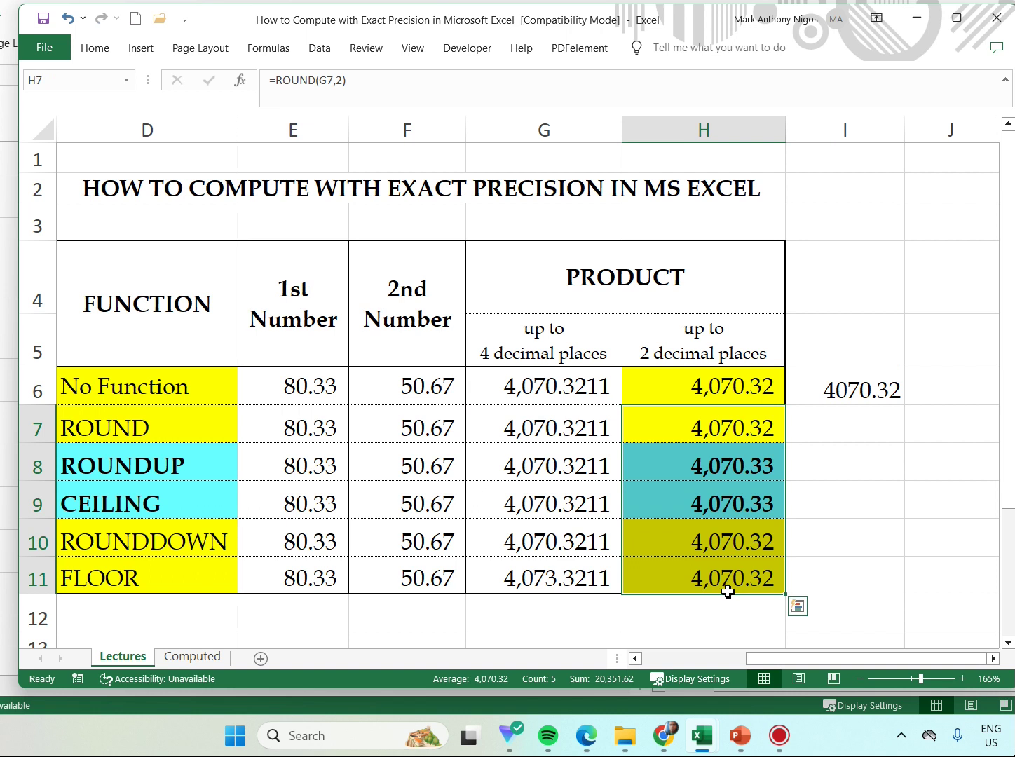
Fill the multiplication formula from I6 down through I11 beside the product table.
click(853, 566)
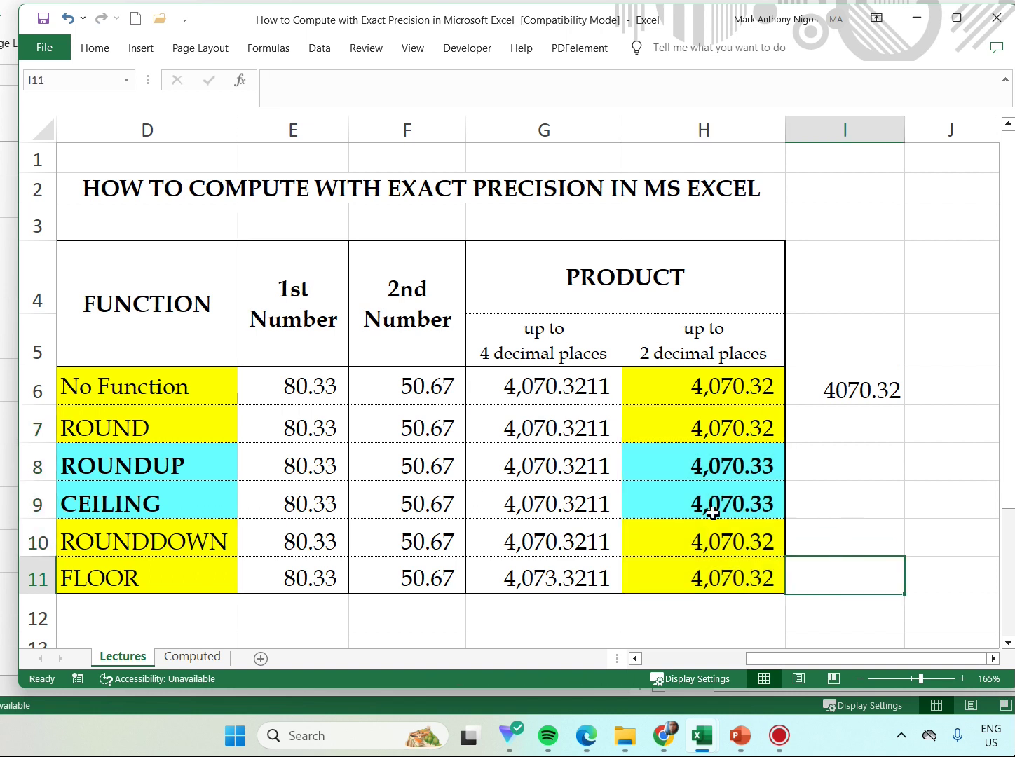
click(275, 477)
click(876, 396)
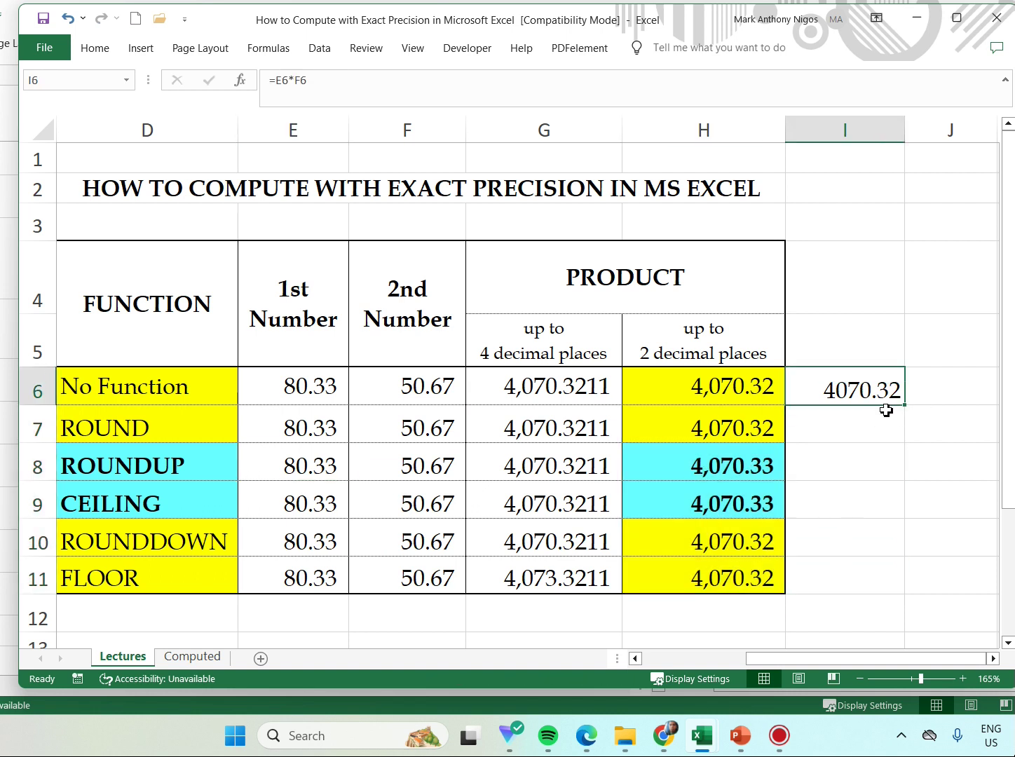
drag(907, 411, 890, 597)
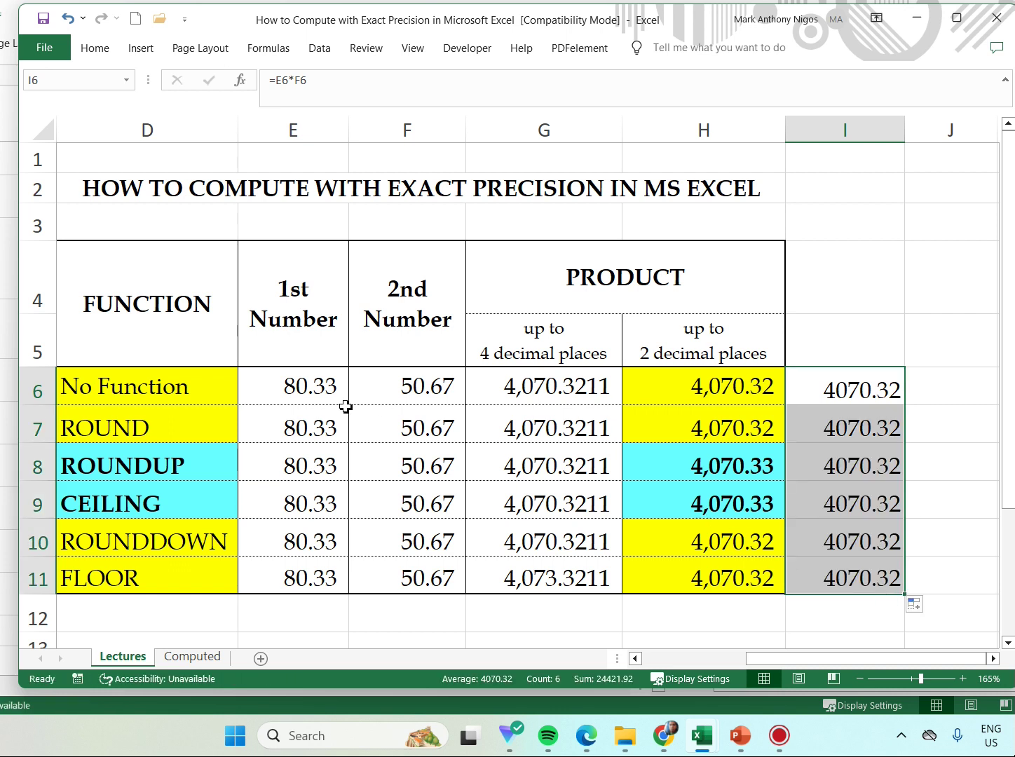
Reduce the numbers in E6:F11 to one decimal place and increase them back to two decimal places.
click(327, 394)
drag(346, 436, 375, 578)
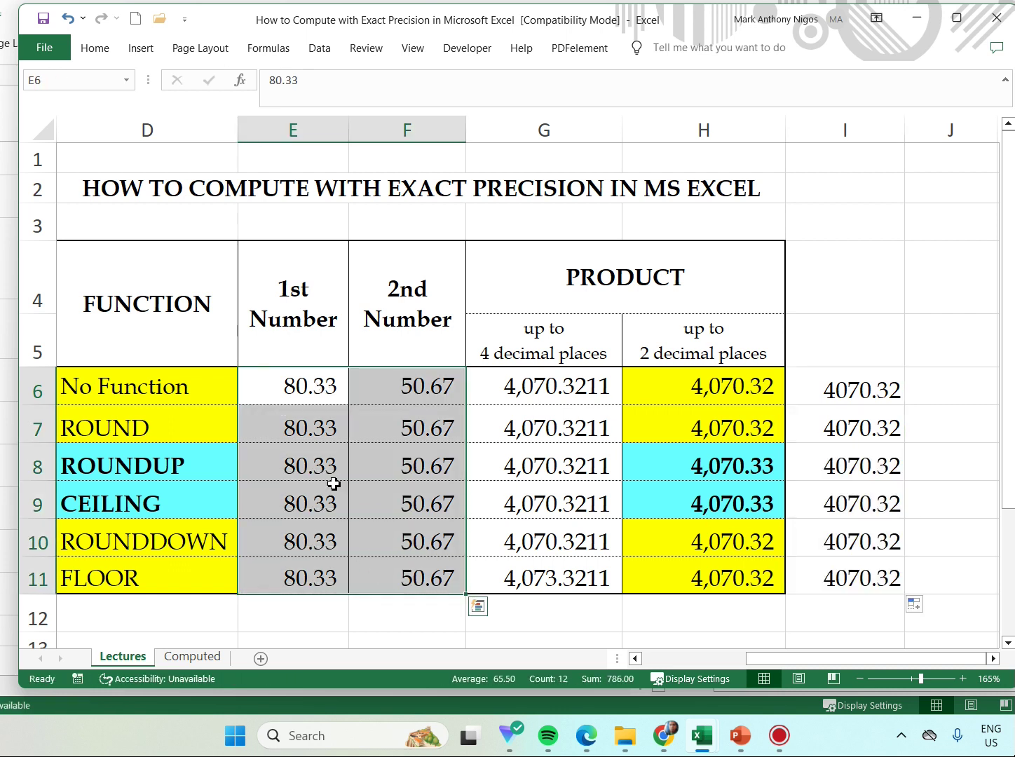
click(96, 48)
click(502, 113)
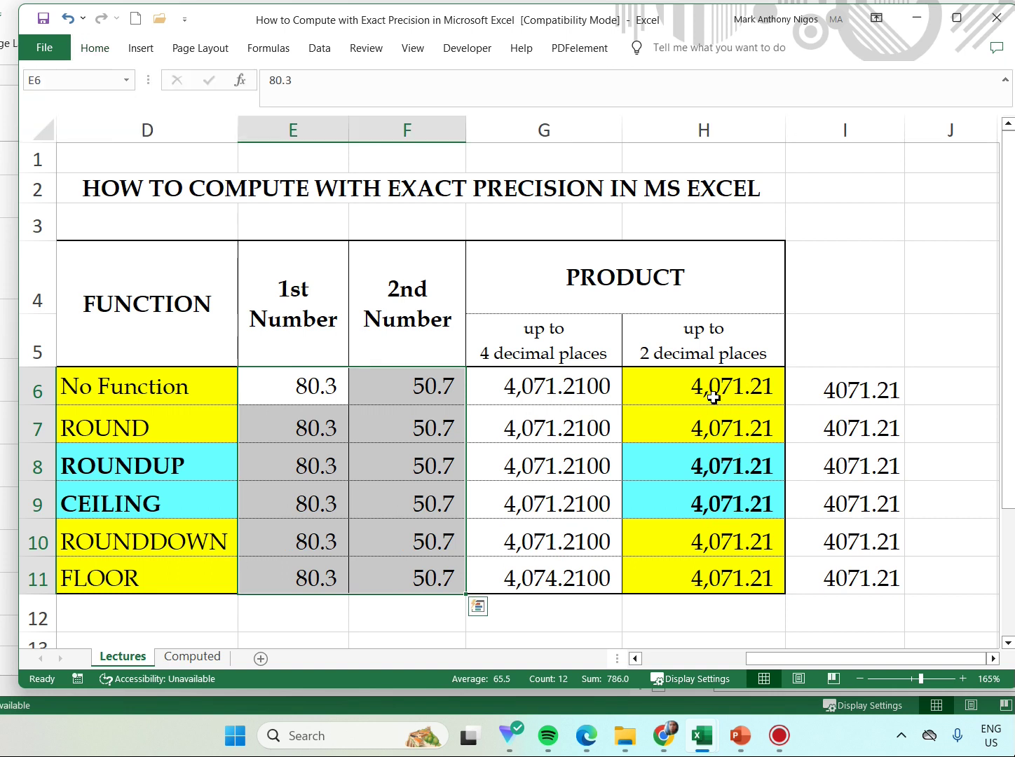
click(96, 49)
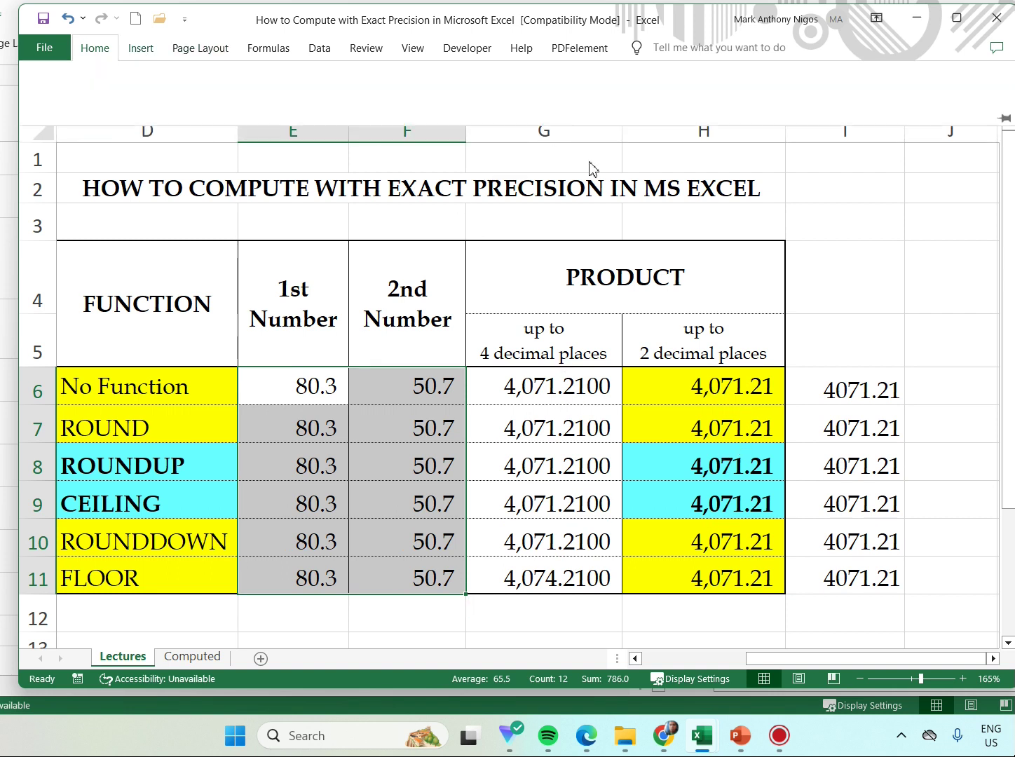
click(481, 114)
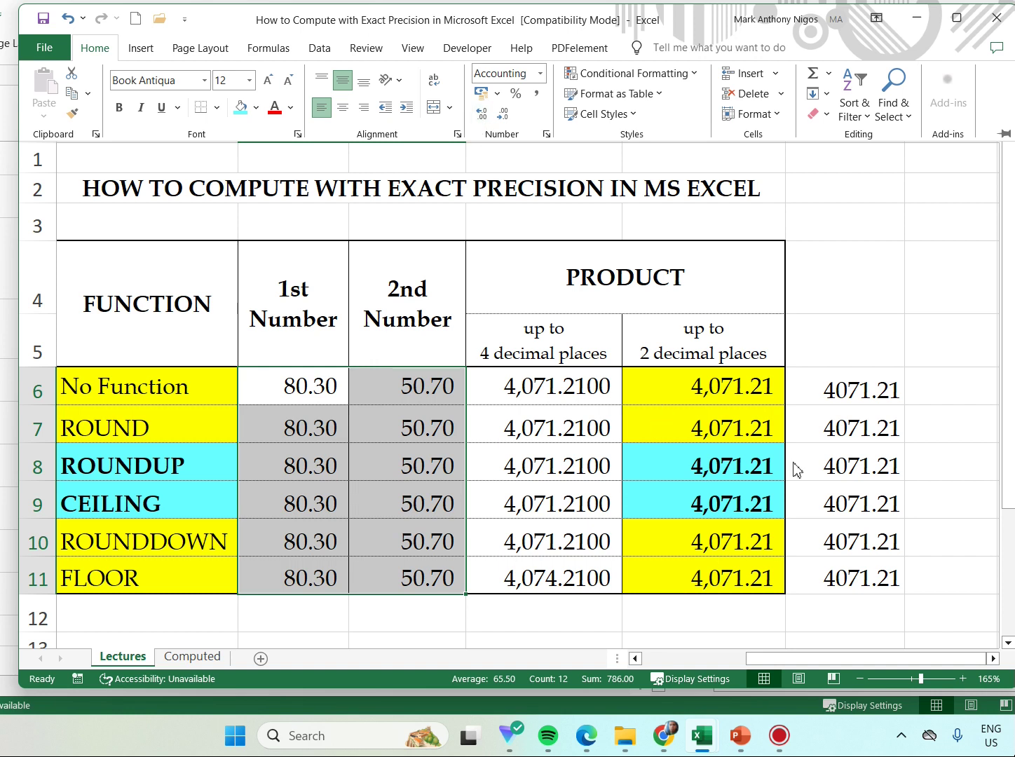
Undo the decimal place changes in E6:F11 and the formula fill in I7:I11.
key(ctrl+z)
key(ctrl+y)
key(ctrl+z)
key(ctrl+z)
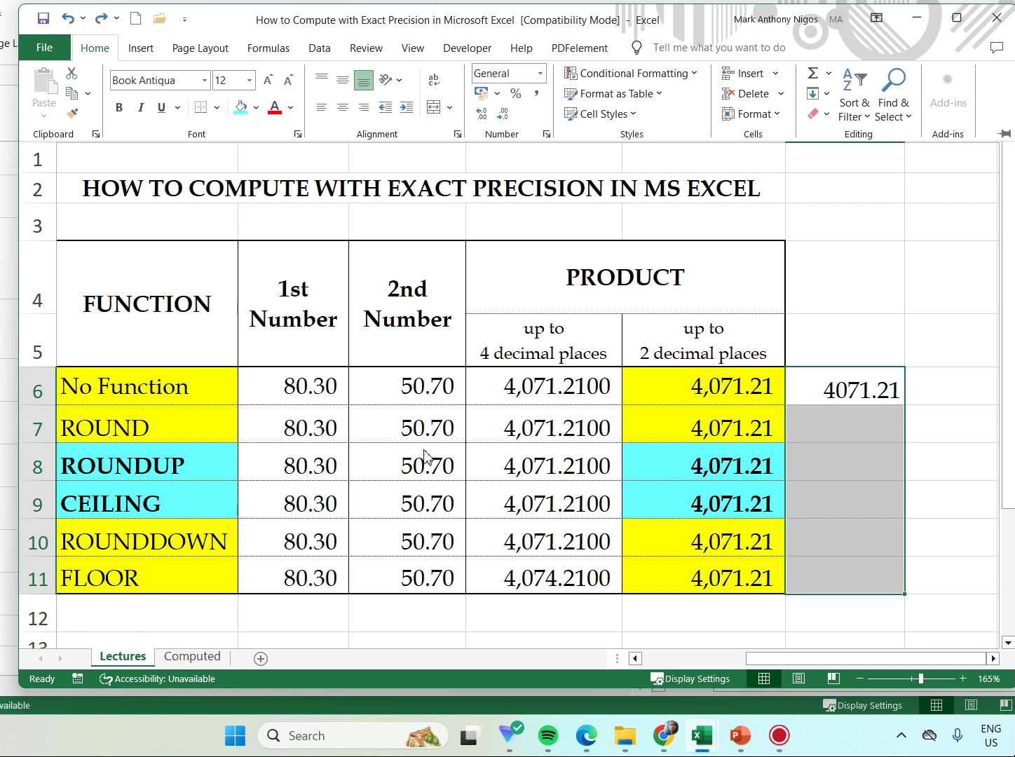
Minimize the exact precision workbook and switch to PowerPoint.
click(918, 18)
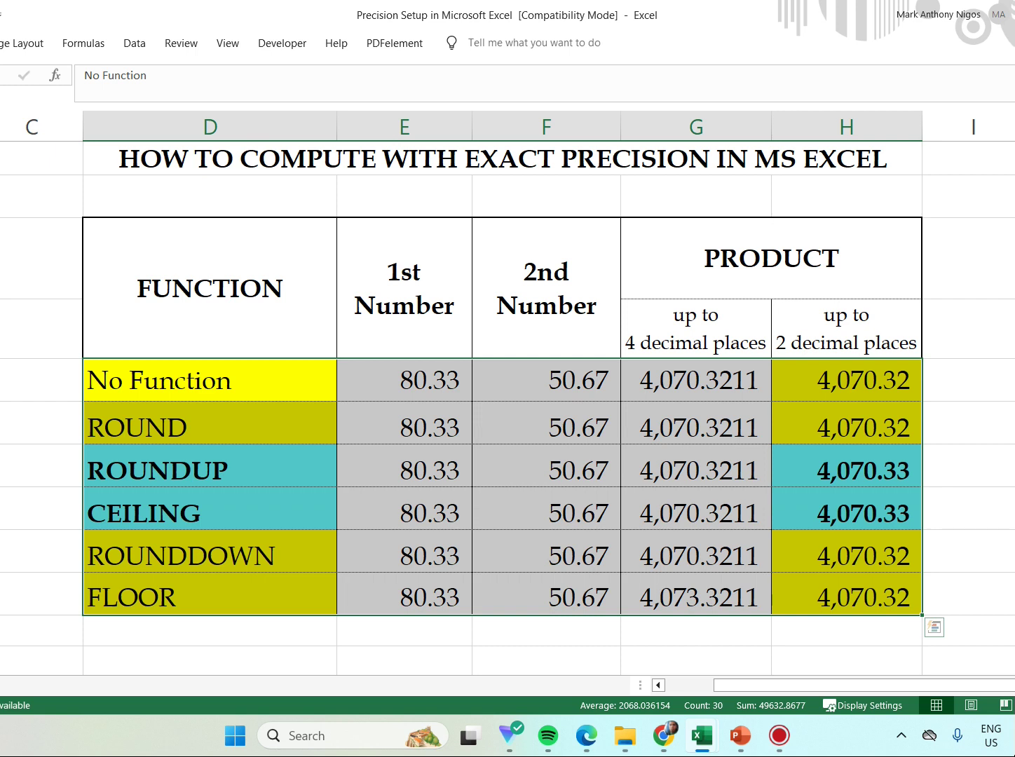
click(743, 748)
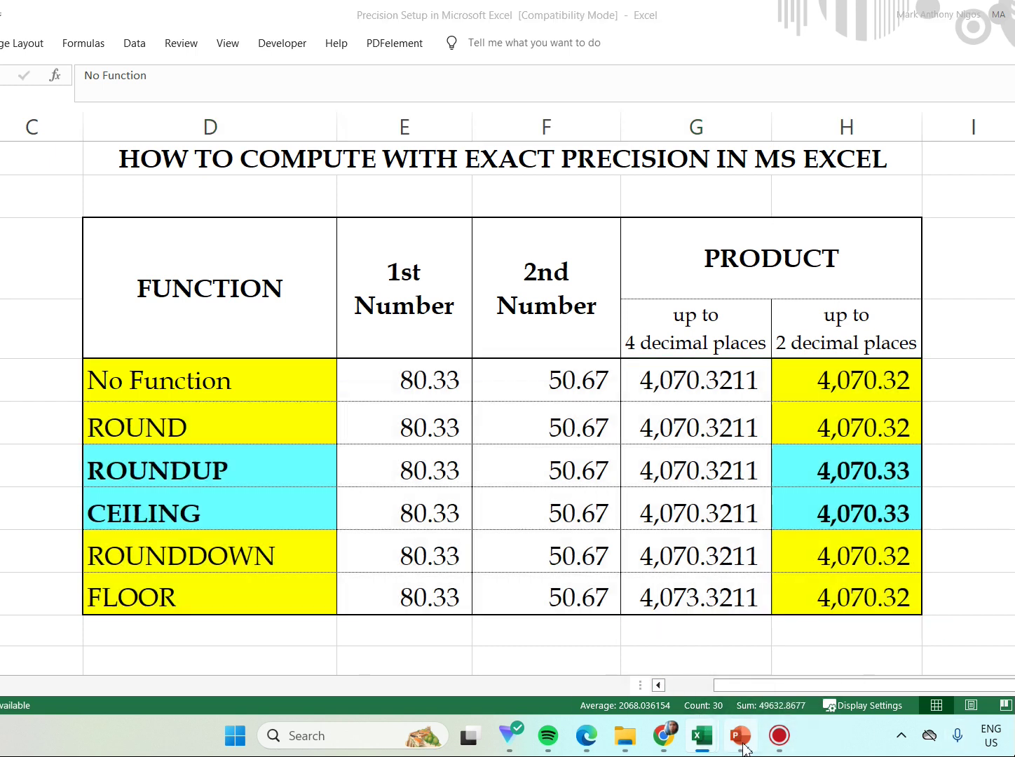